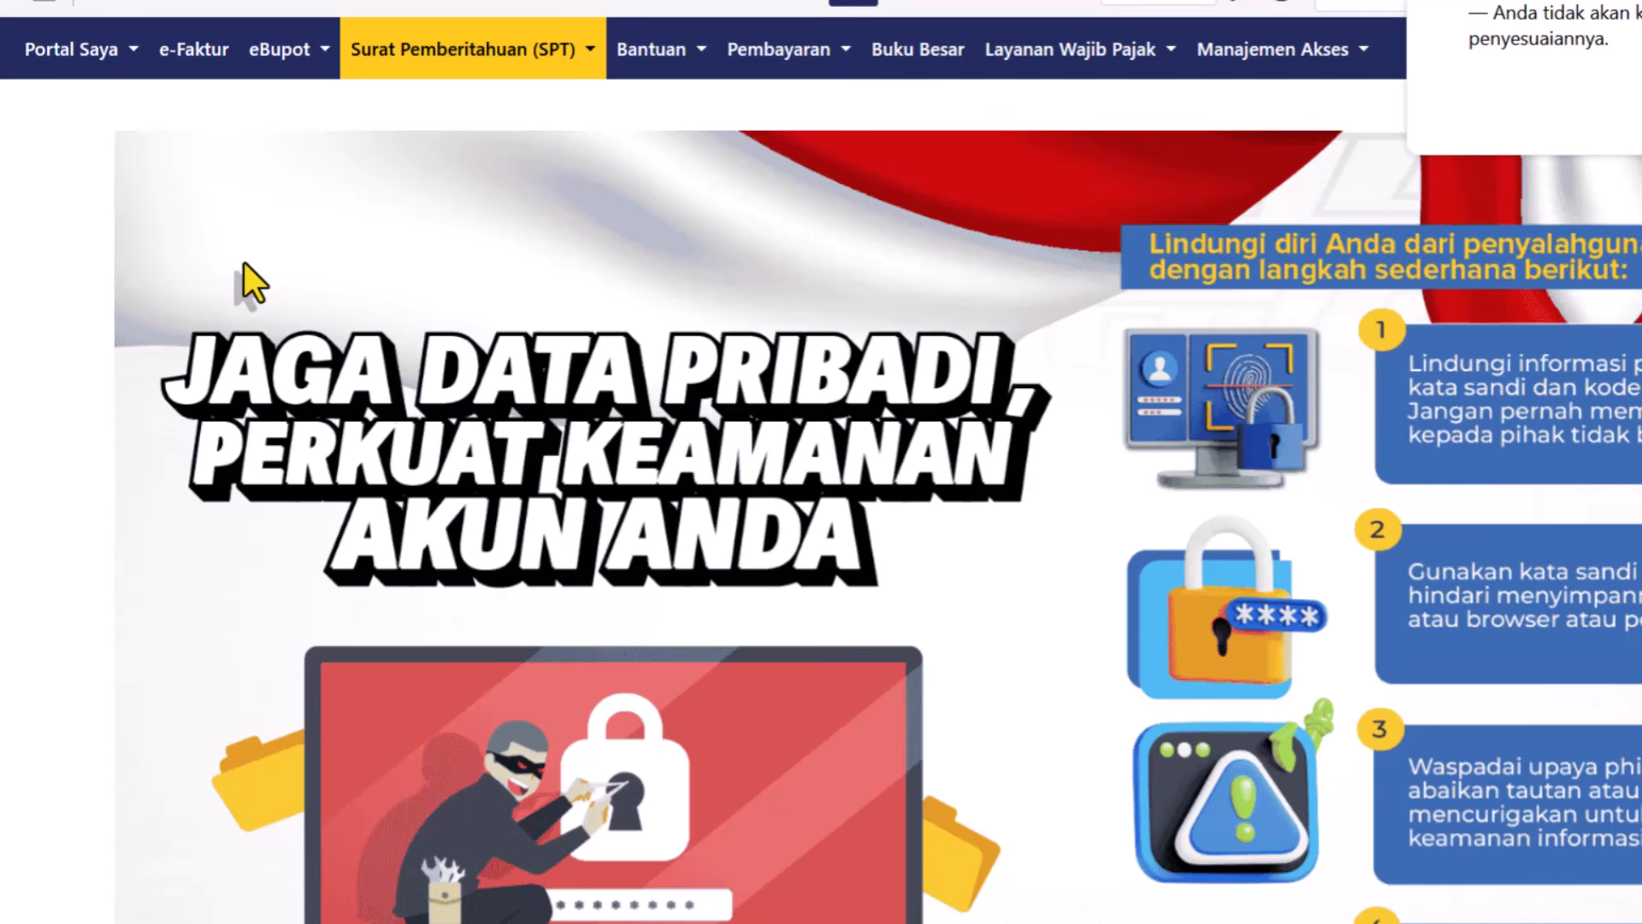
# Refresh Dokumen Saya and download the latest BPA2 withholding slip.
pyautogui.click(137, 81)
pyautogui.click(129, 119)
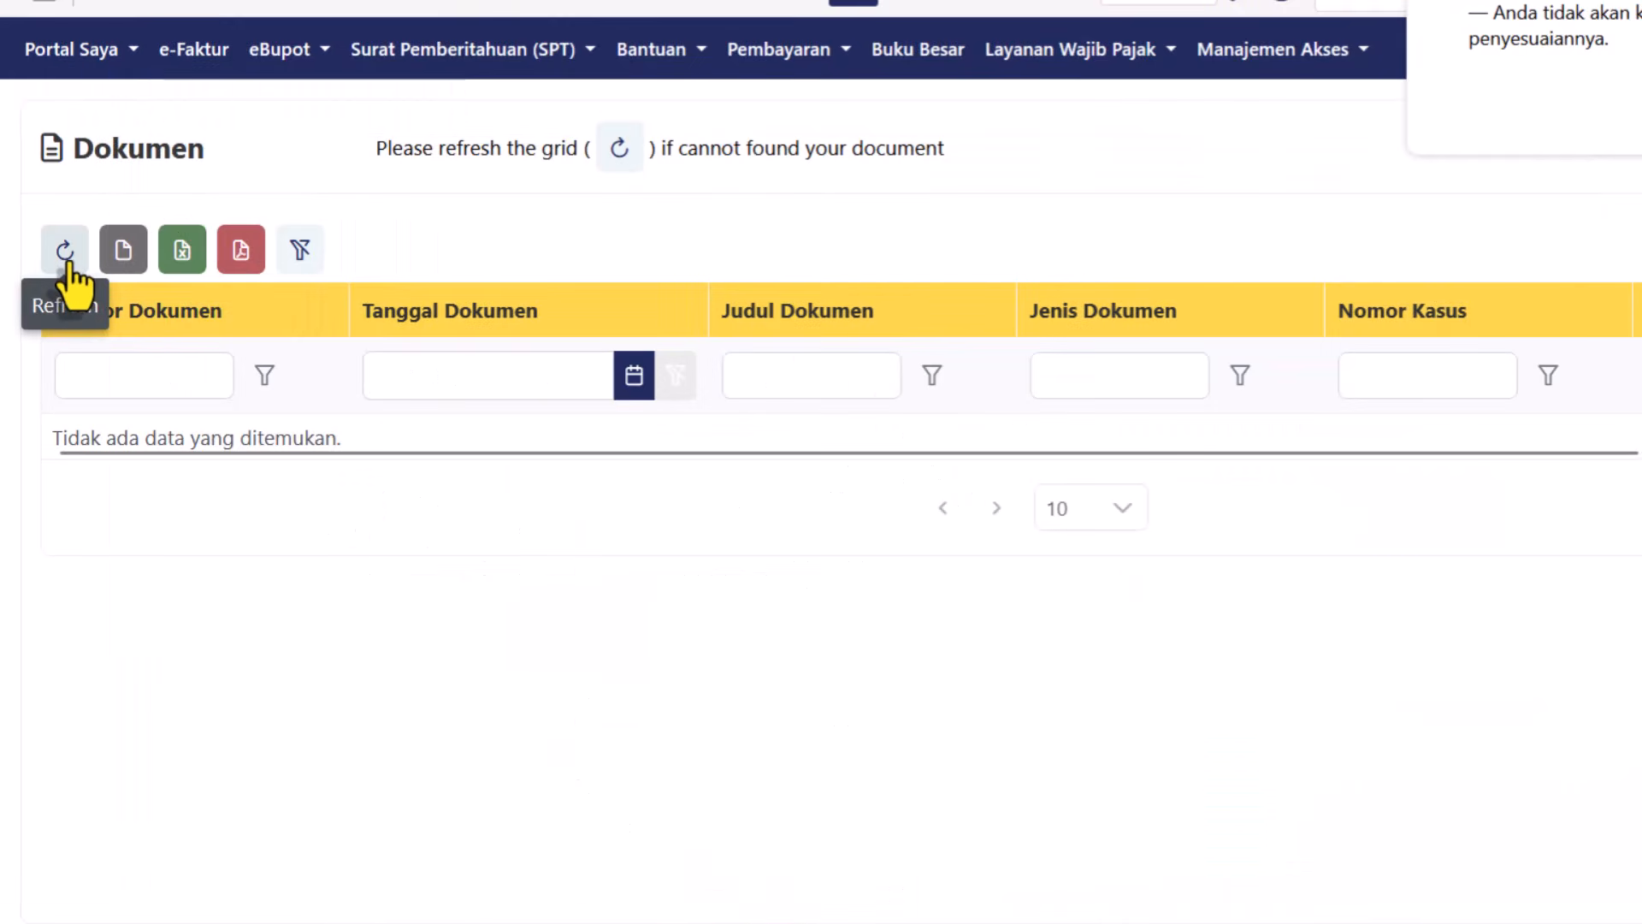
pyautogui.click(67, 252)
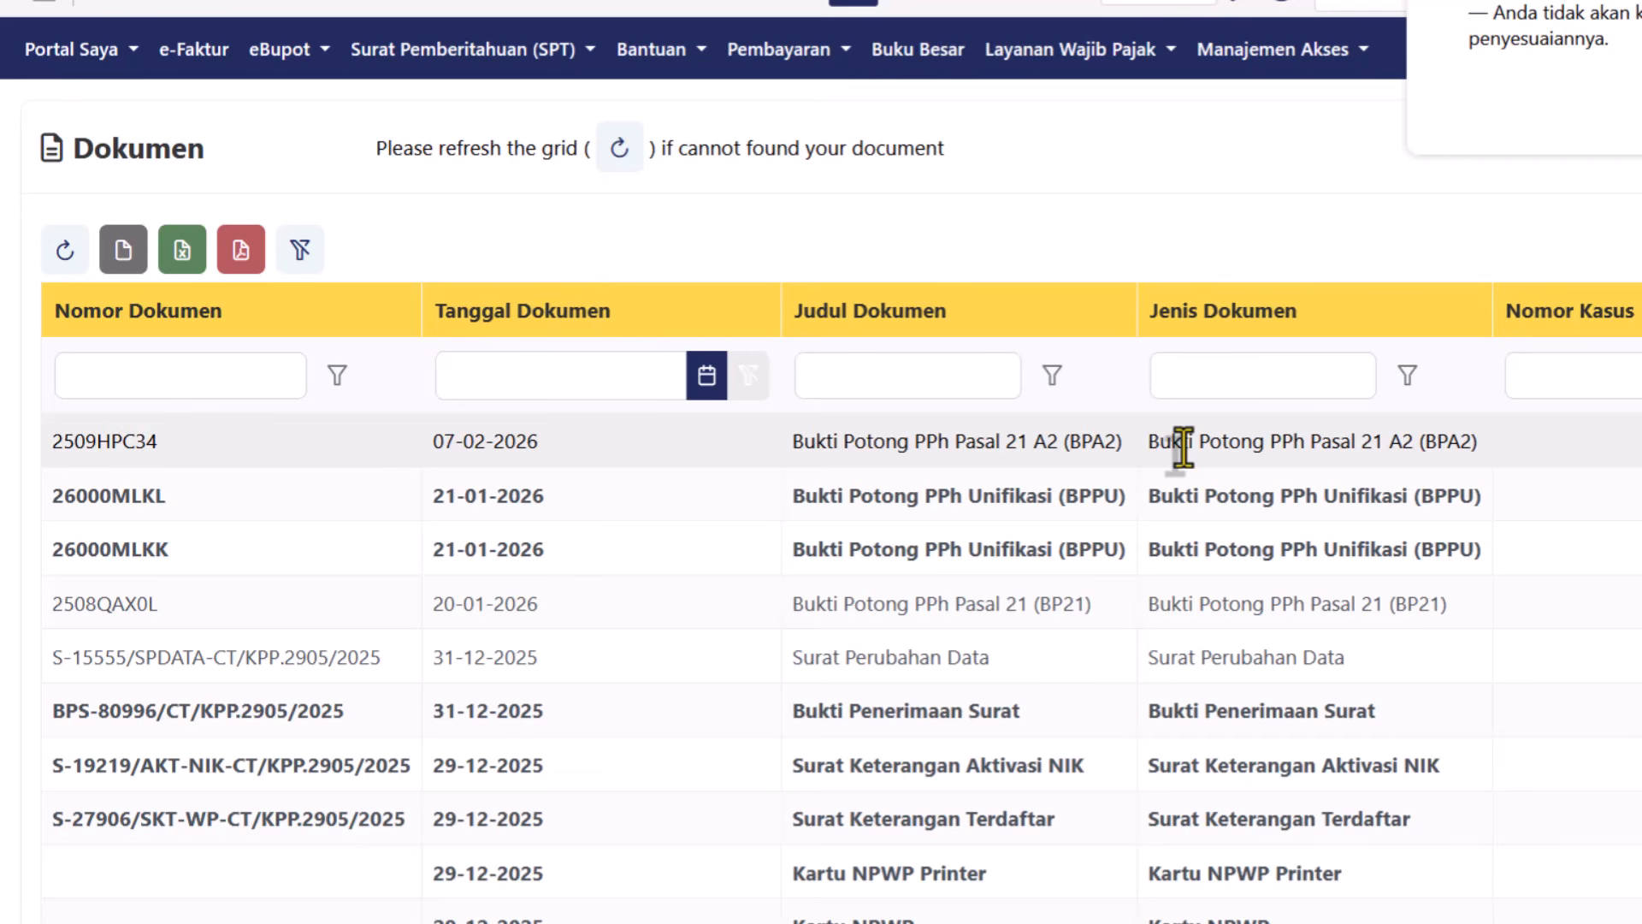
pyautogui.hscroll(5, 1184, 447)
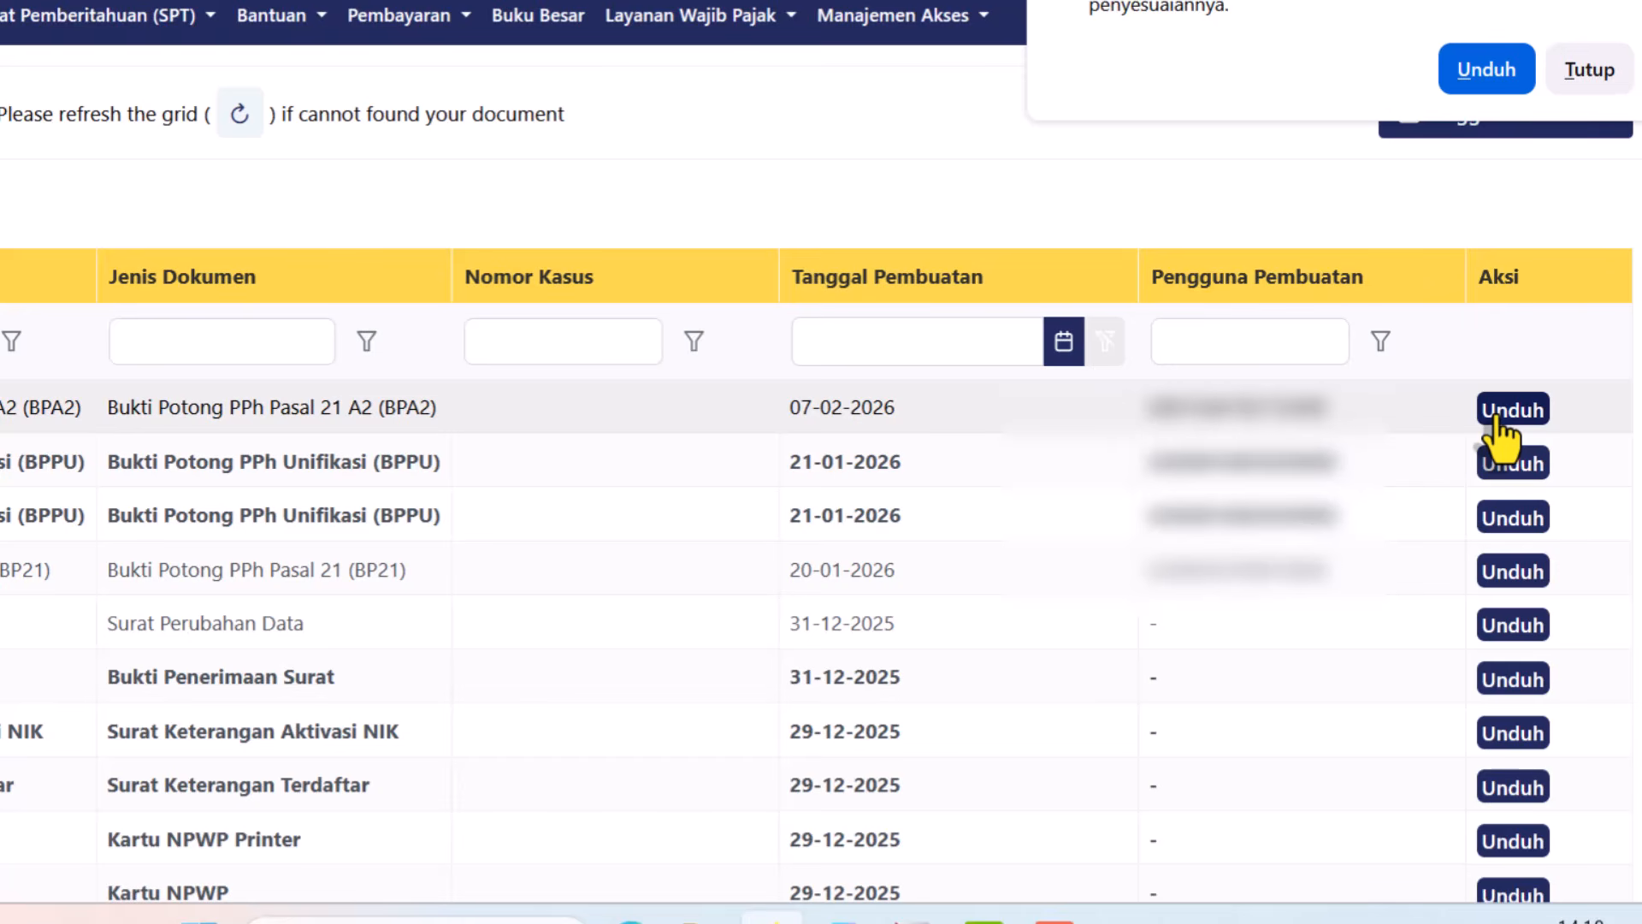
pyautogui.click(1495, 412)
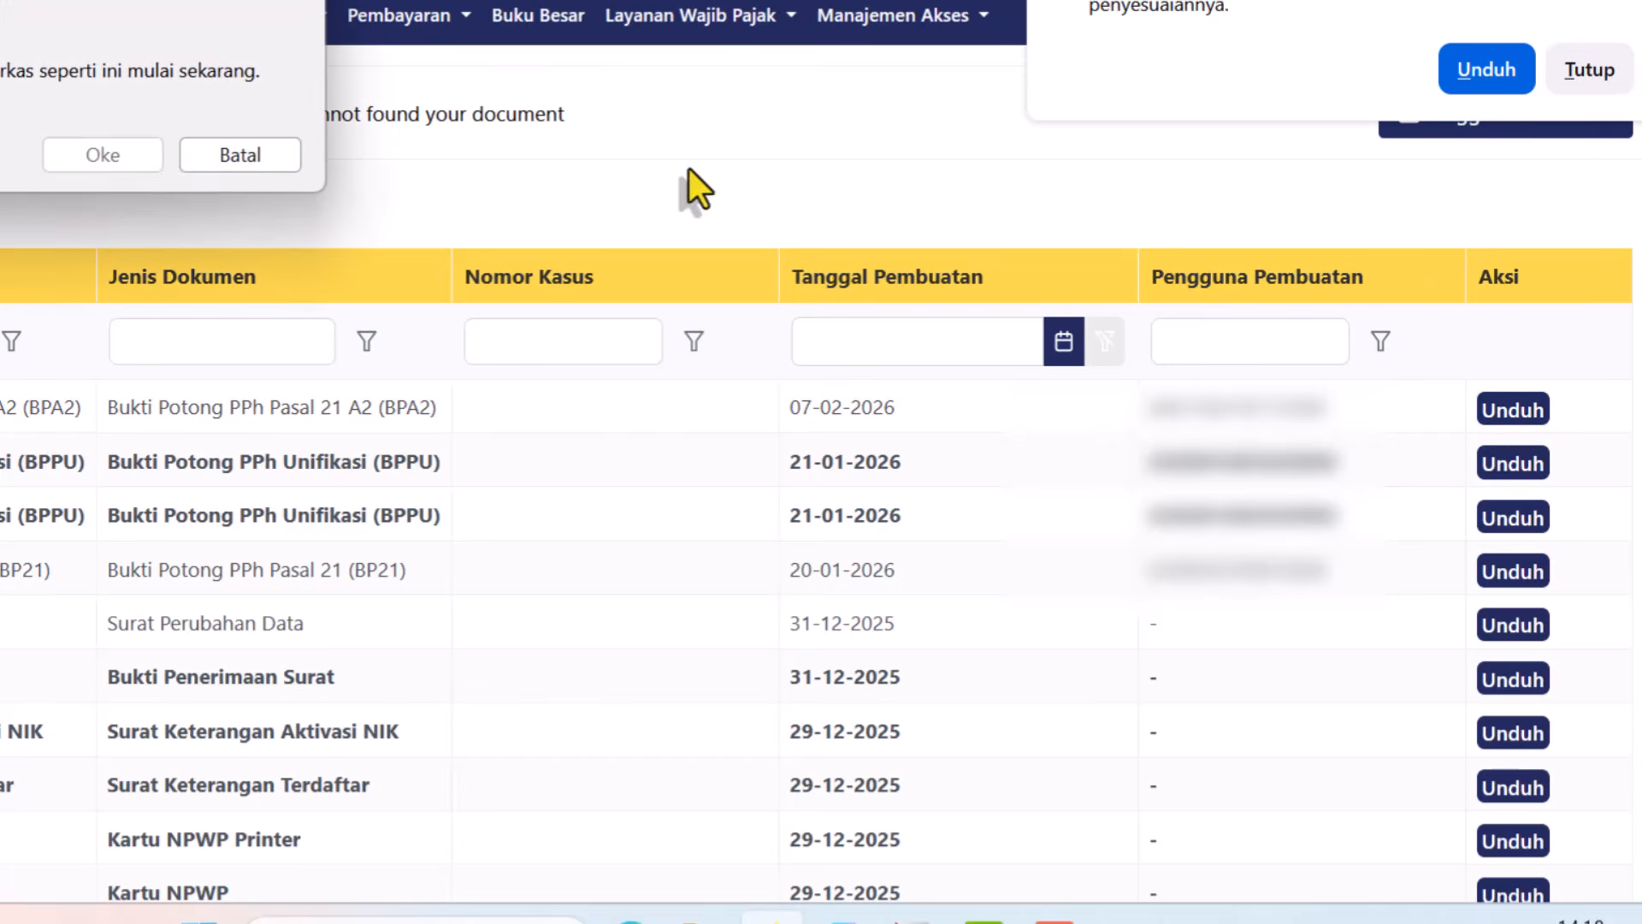
pyautogui.click(93, 157)
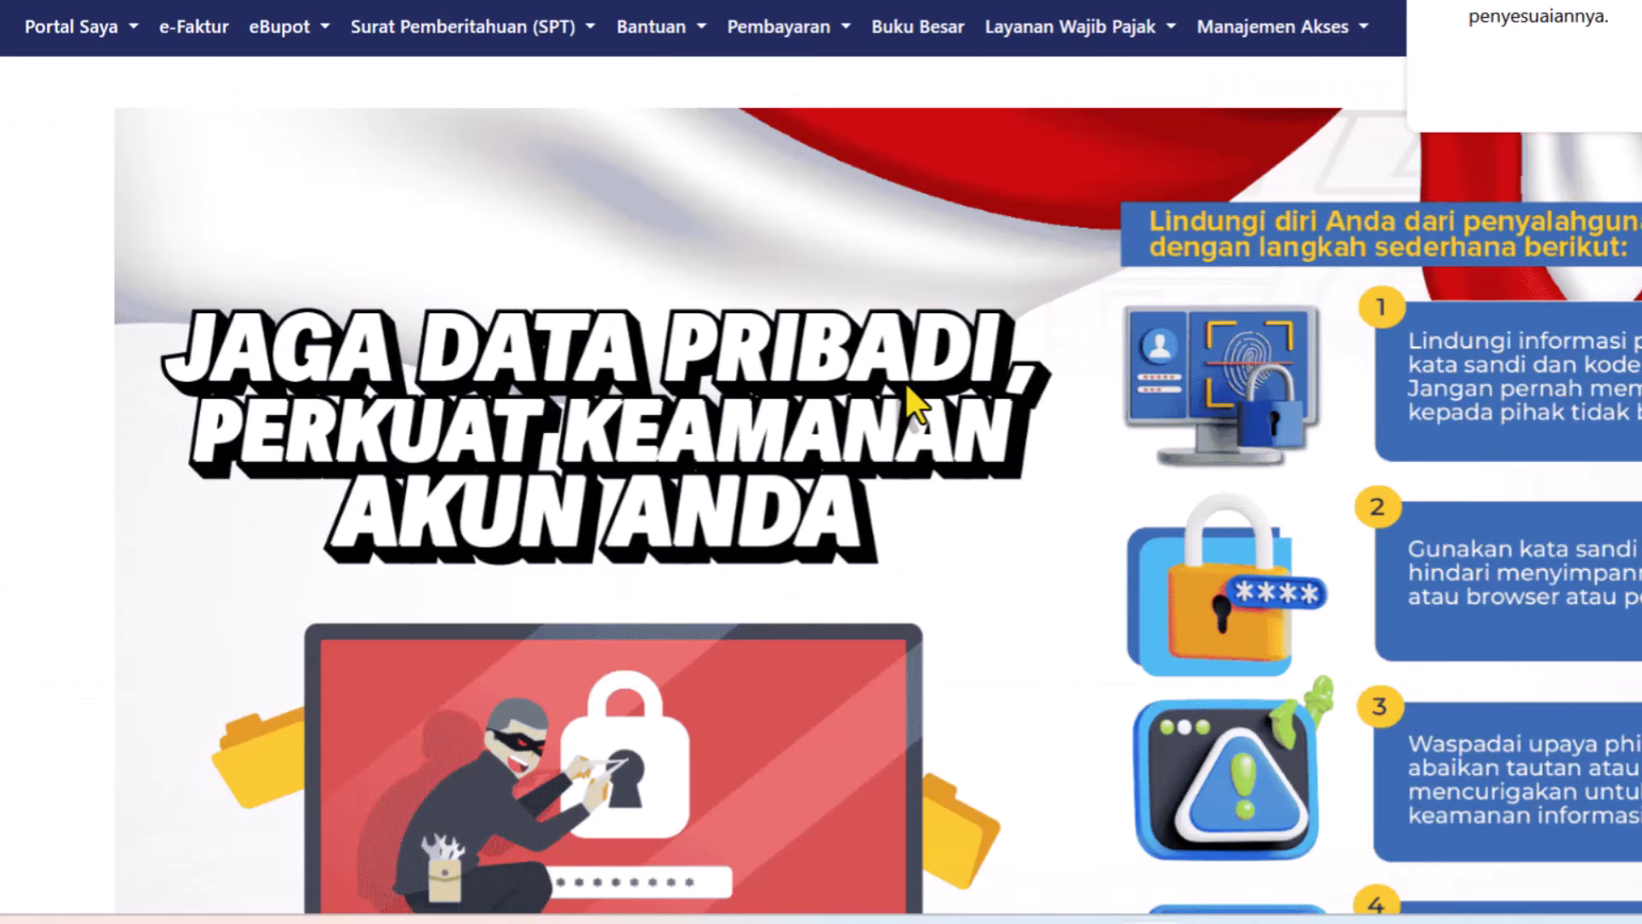
# Start a new SPT draft from the unsubmitted returns list with tax type PPh Orang Pribadi.
pyautogui.click(403, 43)
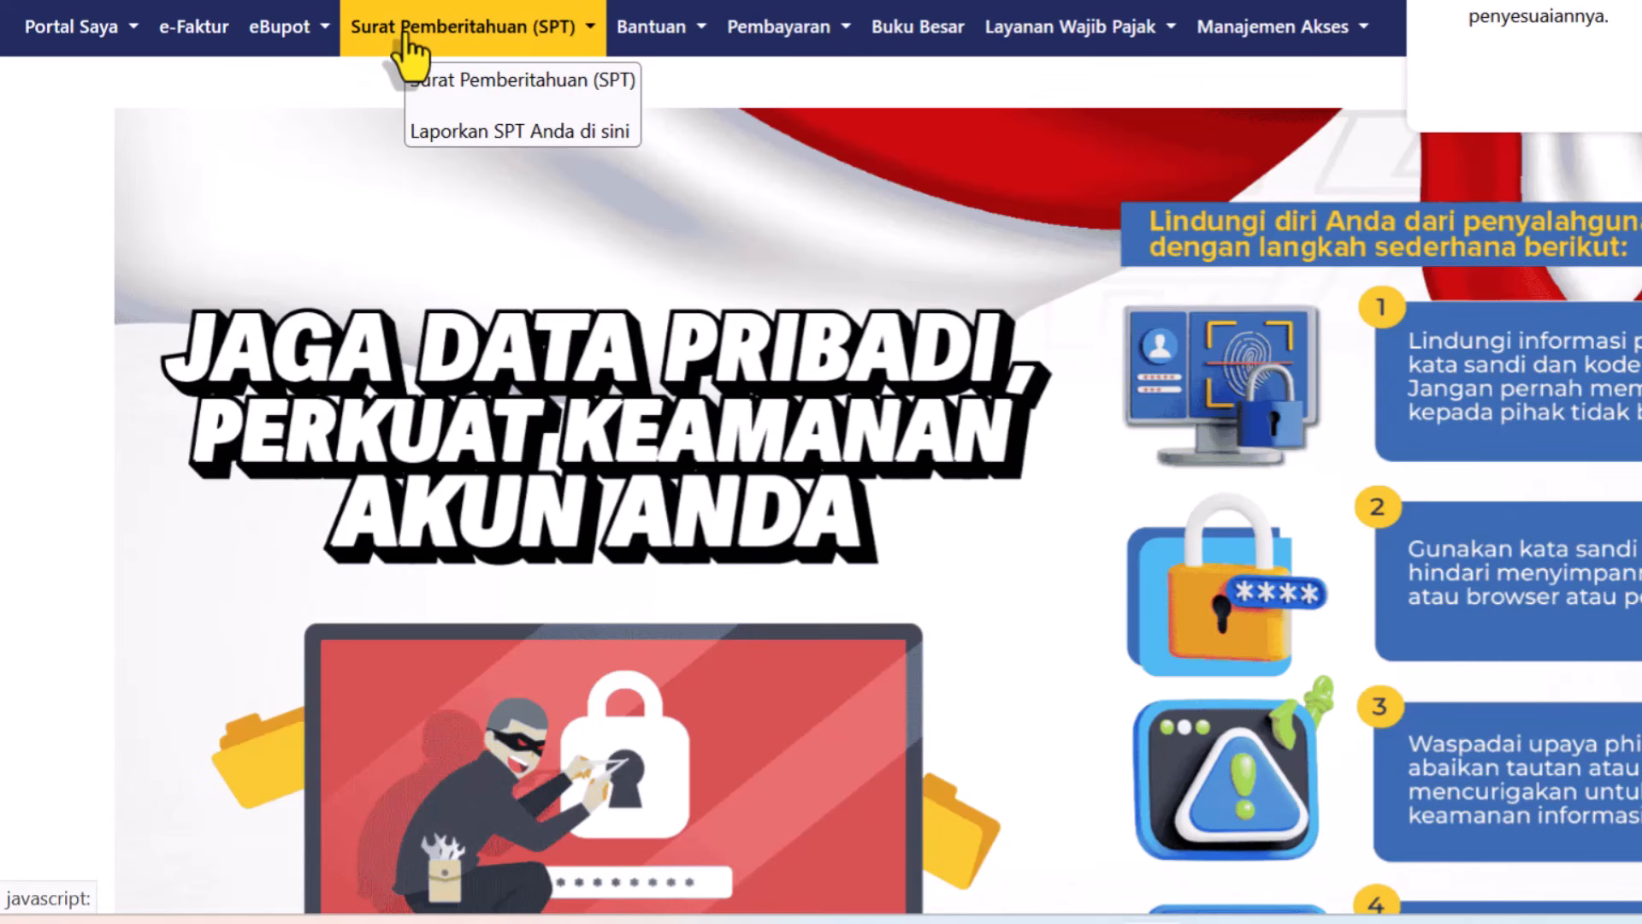
pyautogui.click(410, 53)
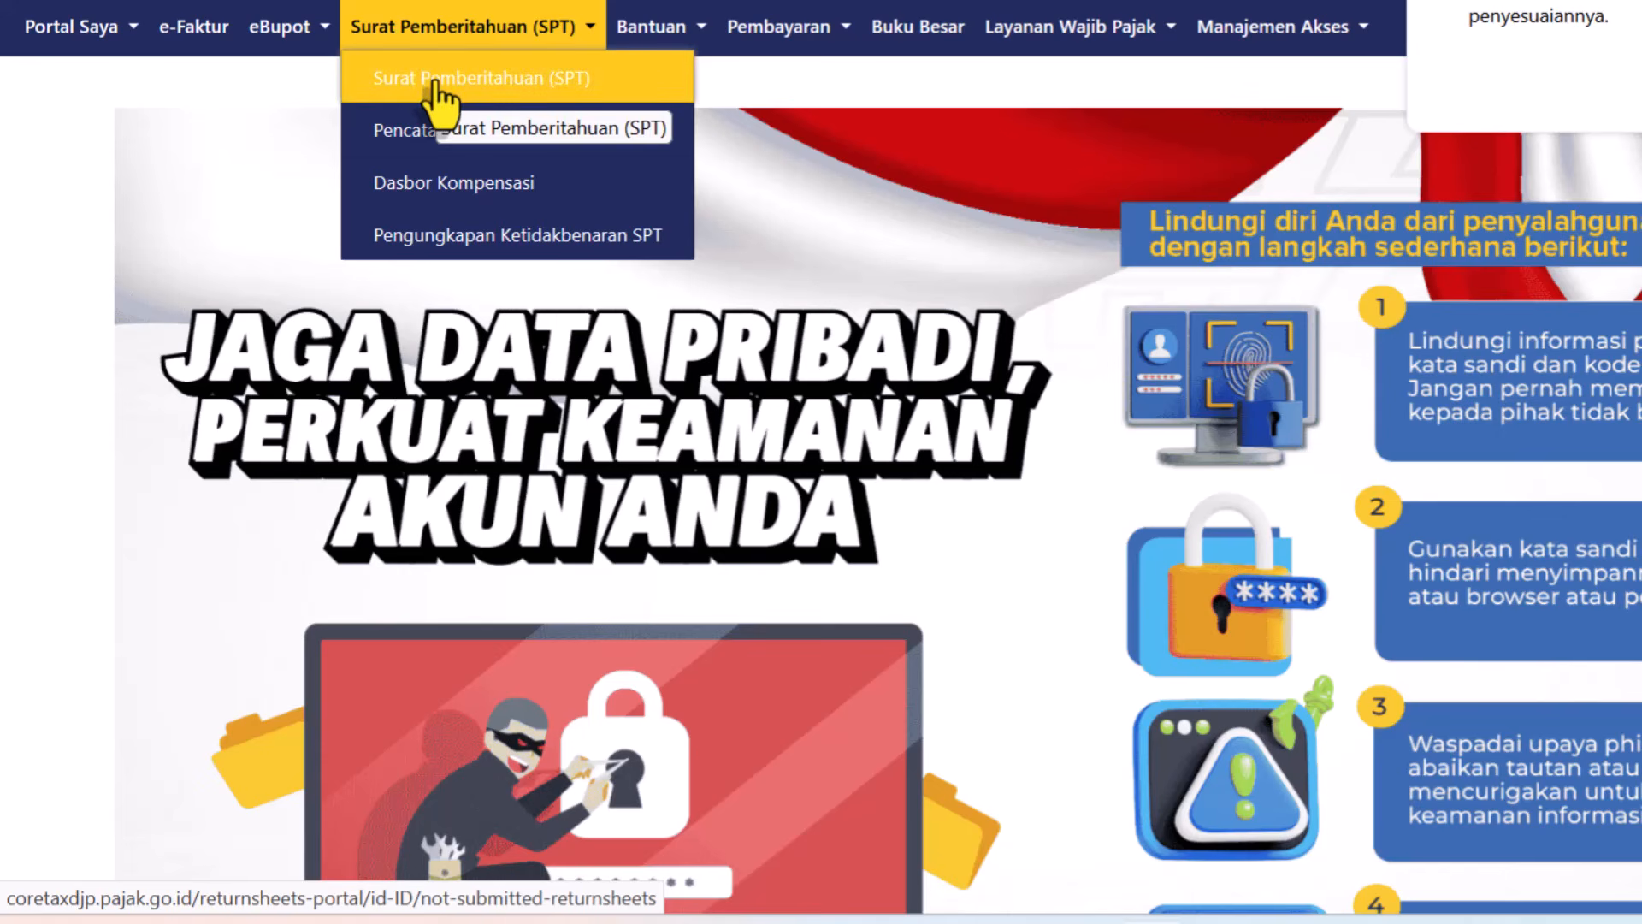
pyautogui.click(434, 79)
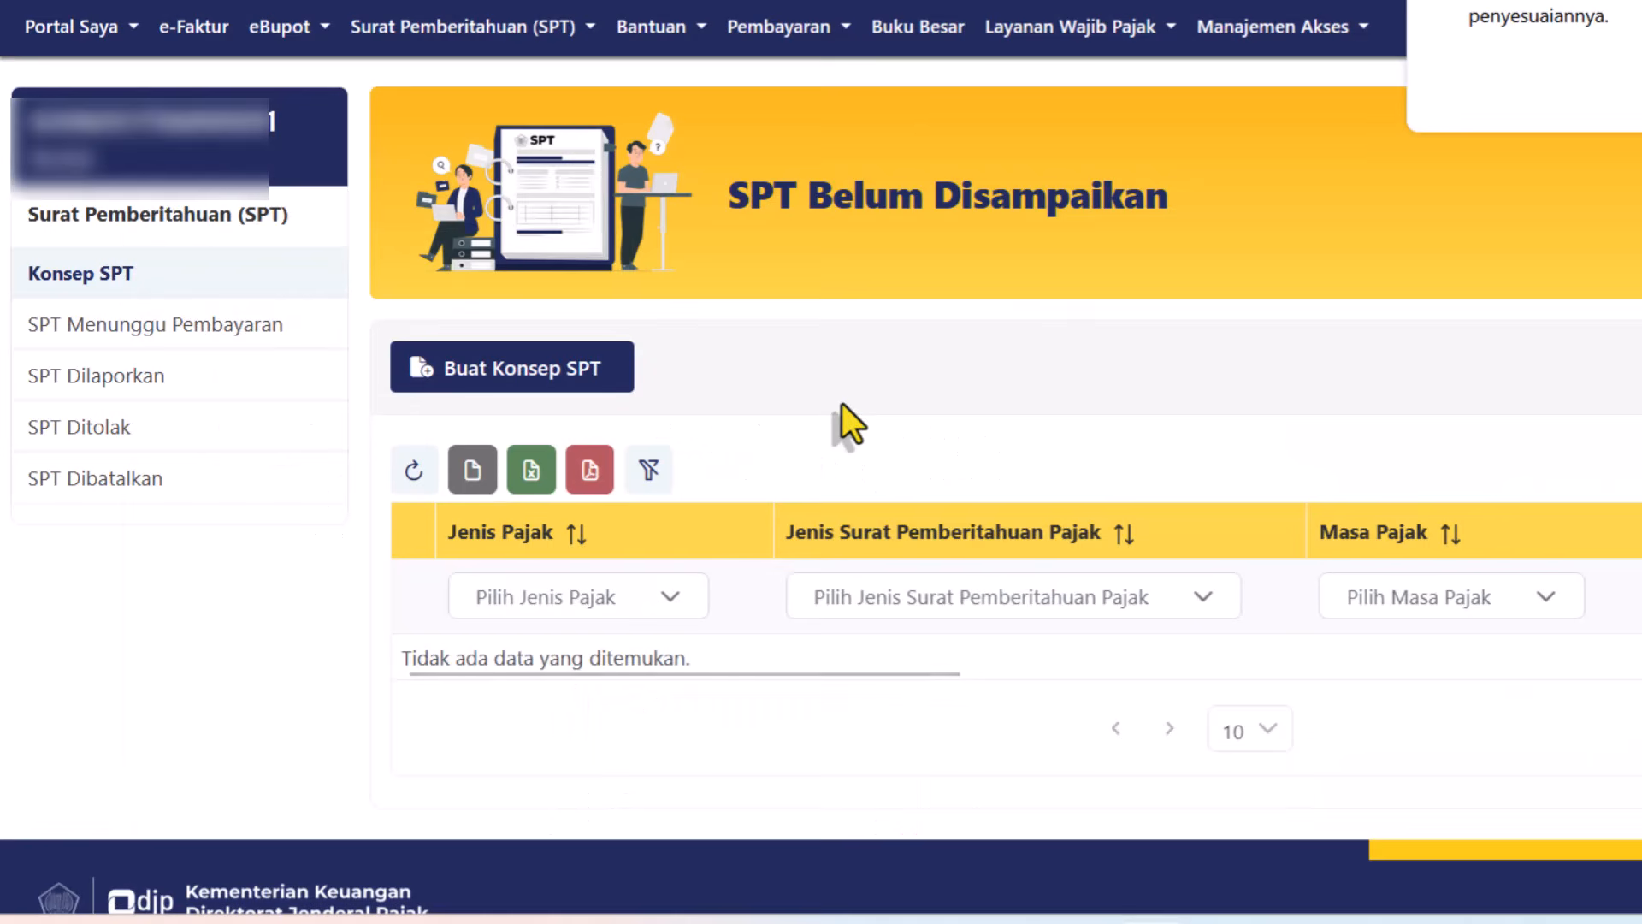
pyautogui.click(513, 382)
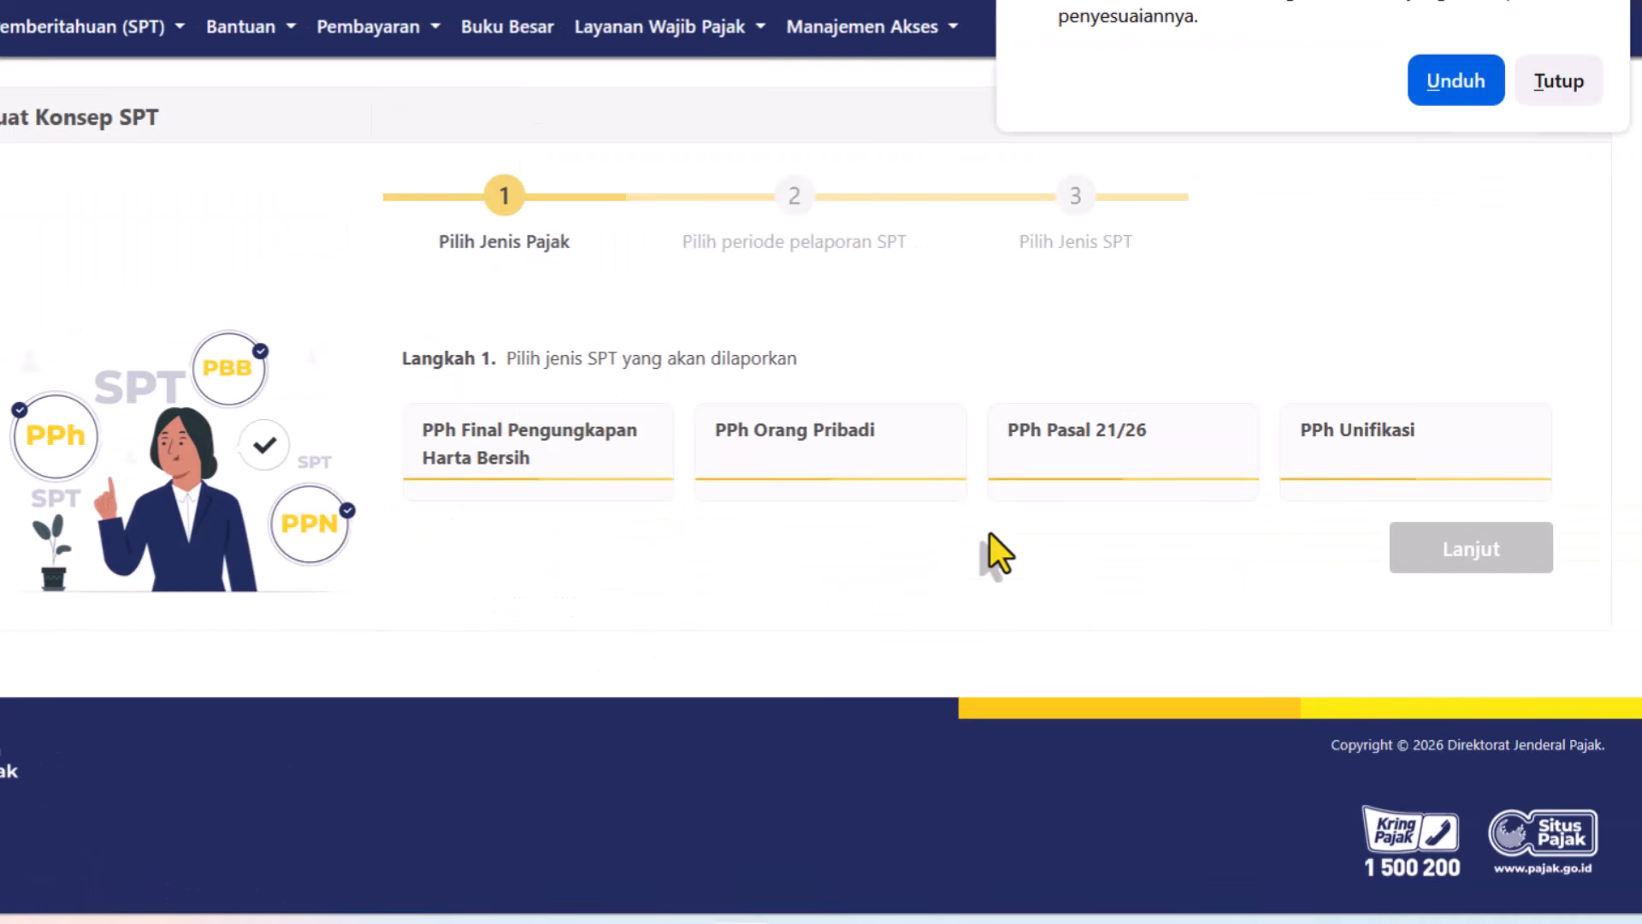
pyautogui.click(800, 459)
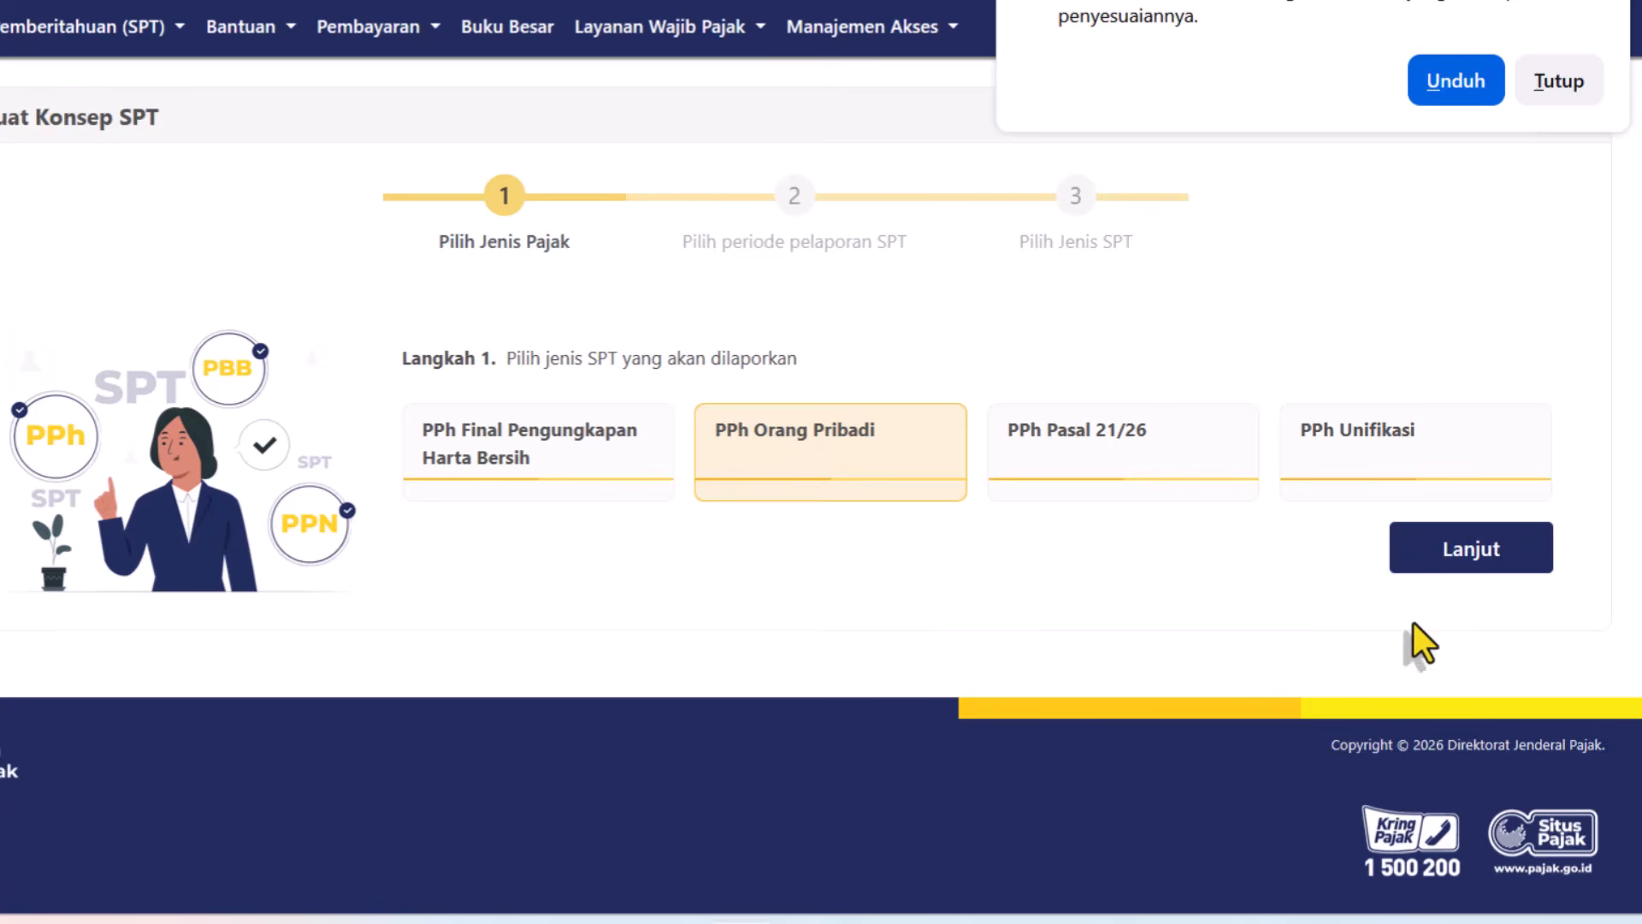
# Choose SPT Tahunan with the Januari - Desember 2025 tax period.
pyautogui.click(1477, 551)
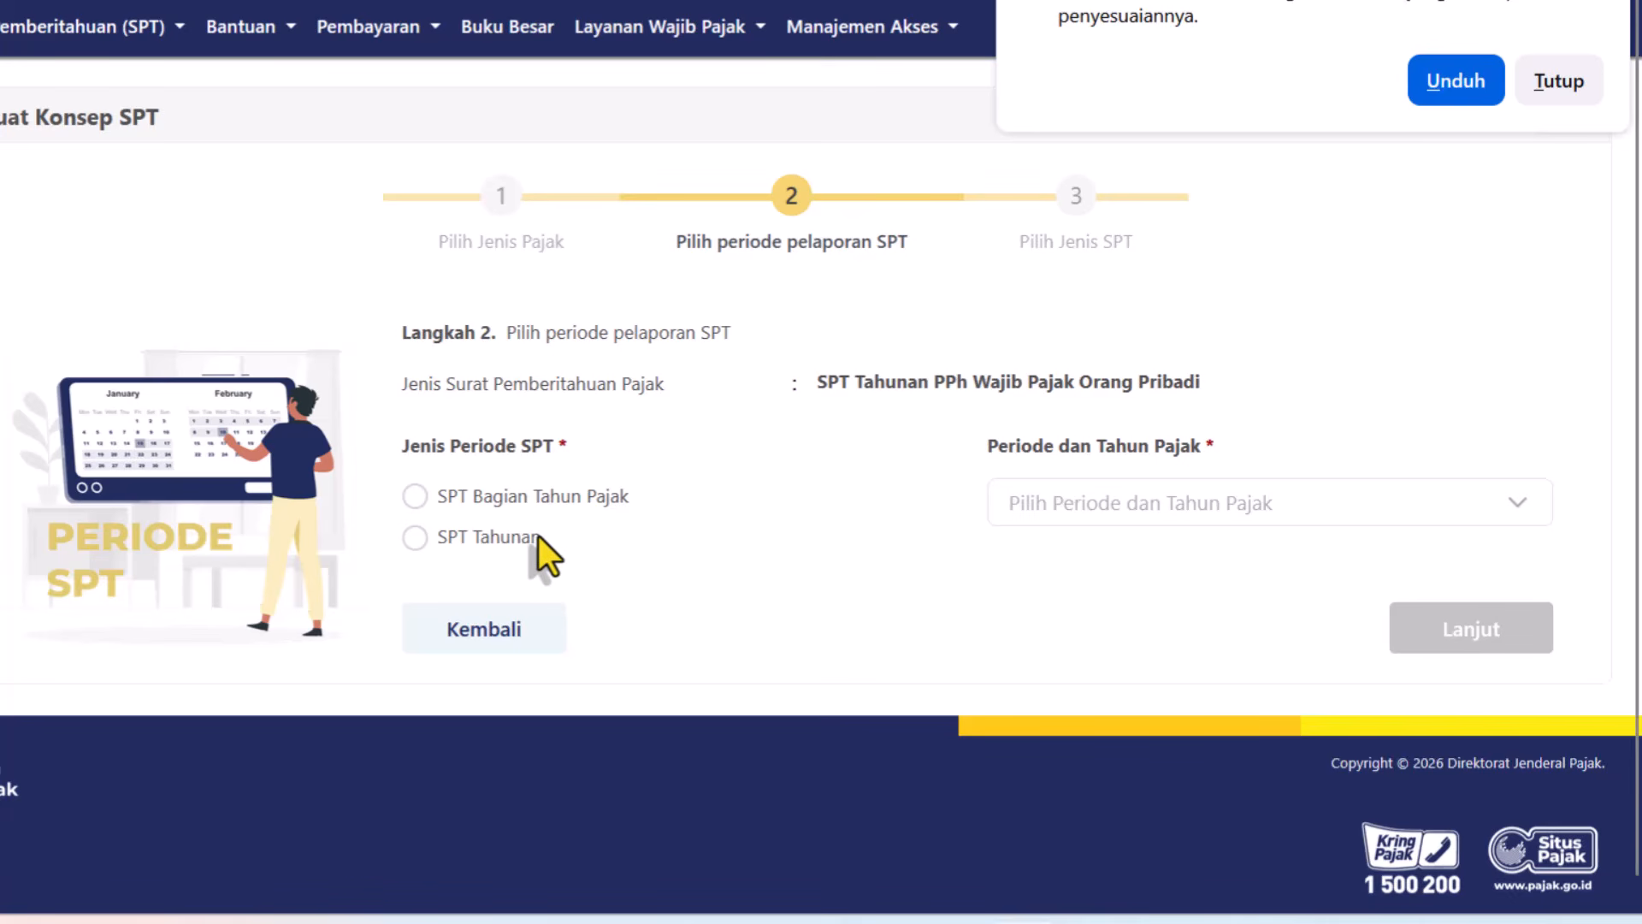
pyautogui.click(414, 539)
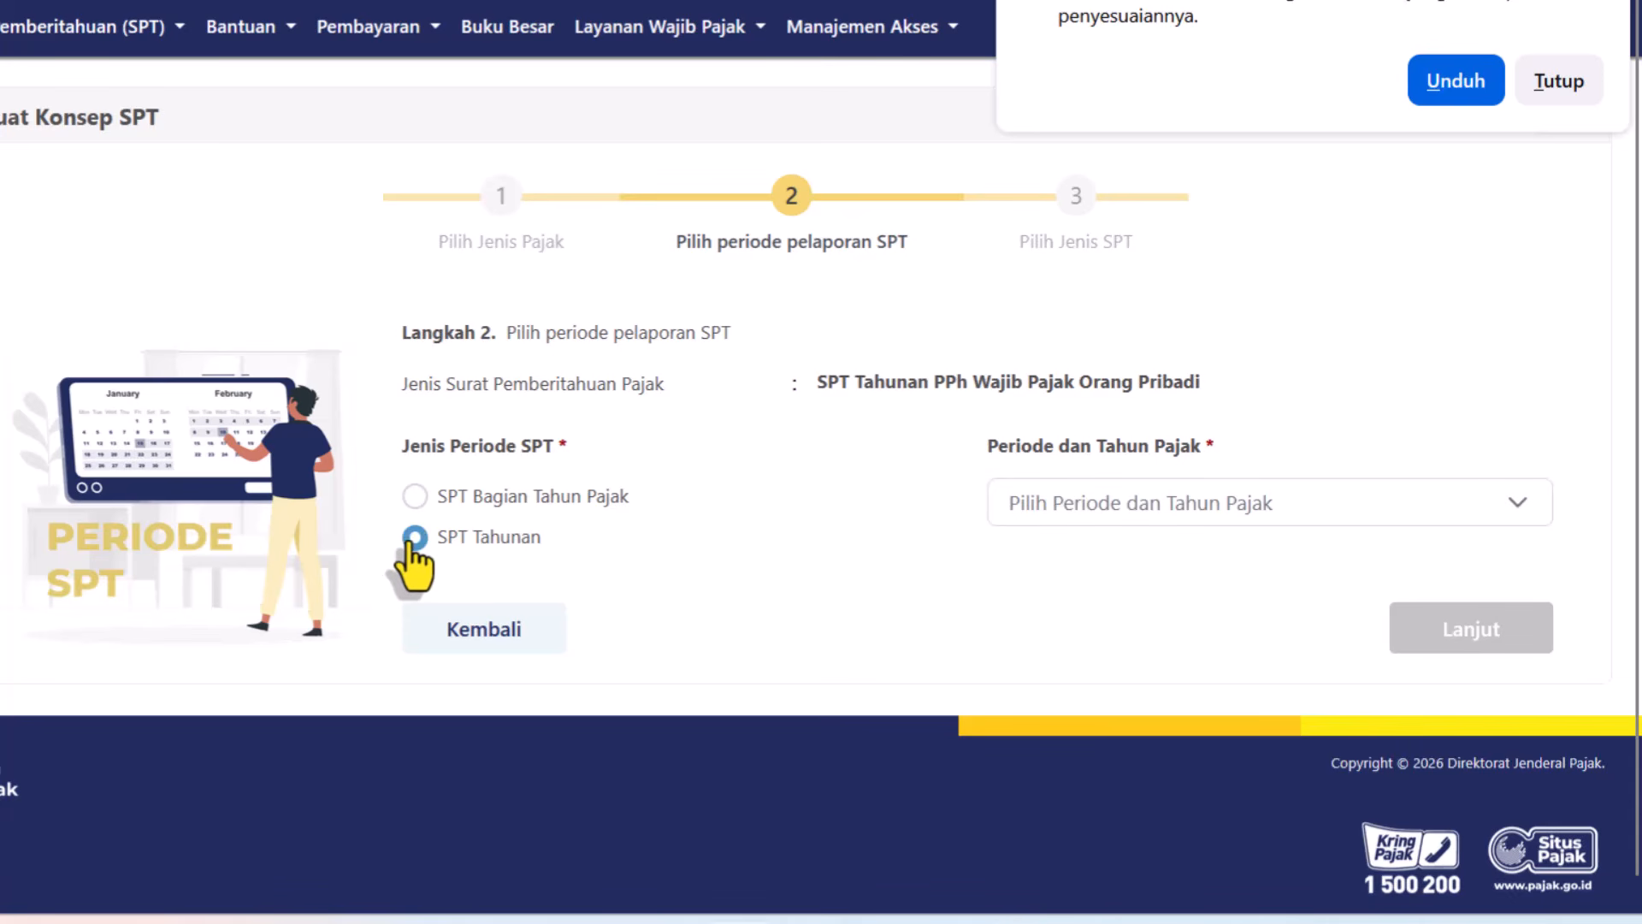
pyautogui.click(1211, 534)
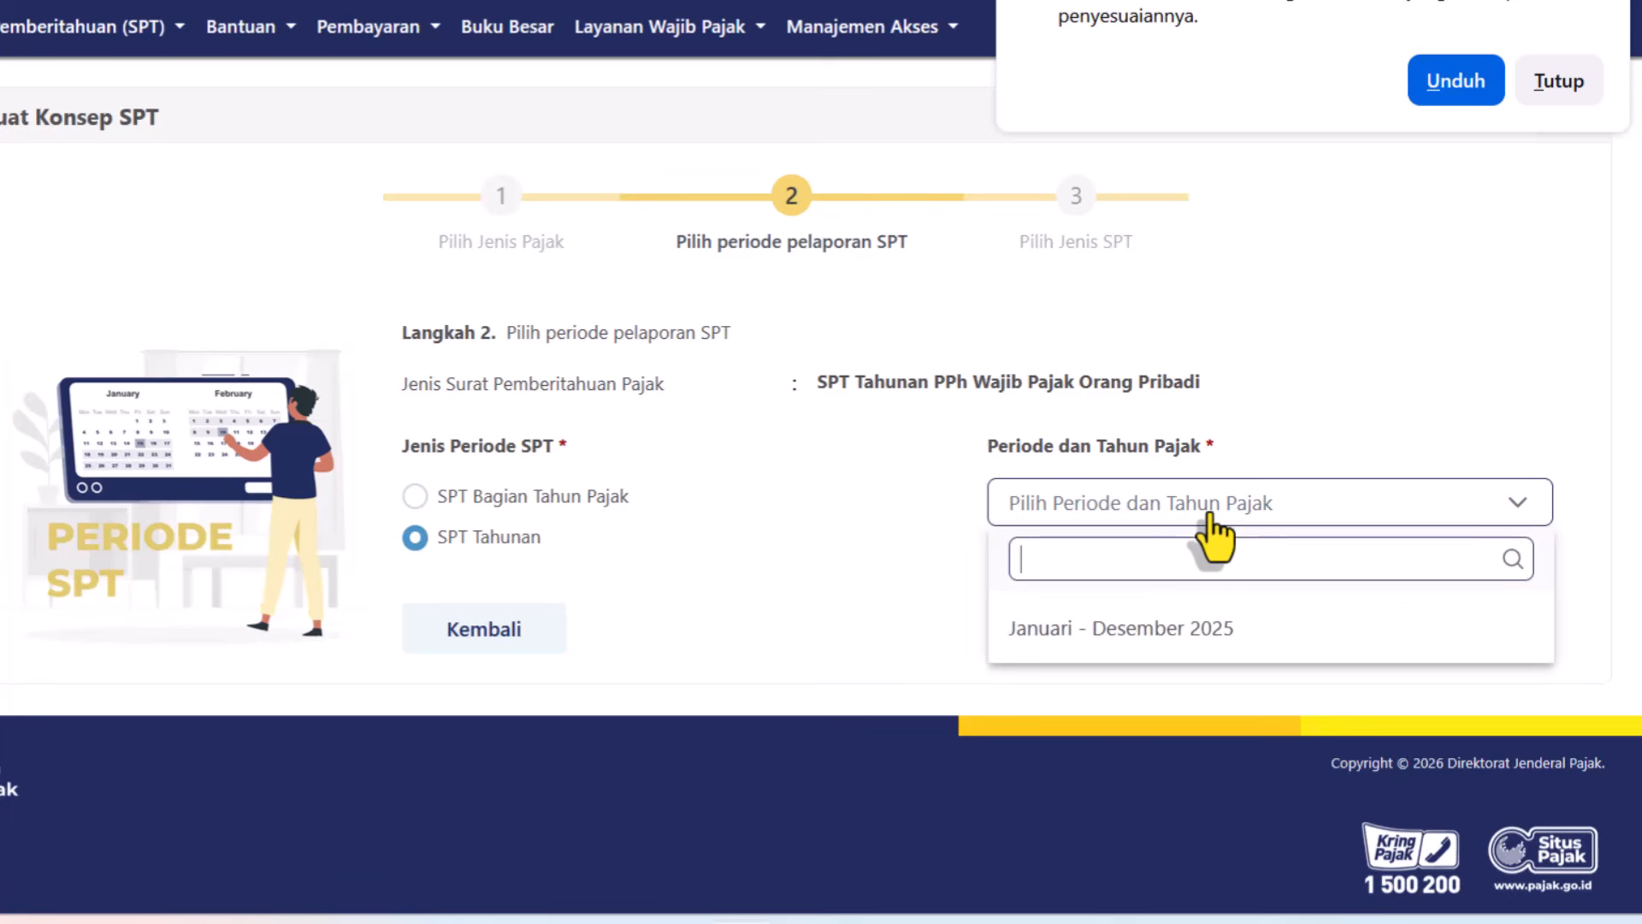
pyautogui.click(1134, 633)
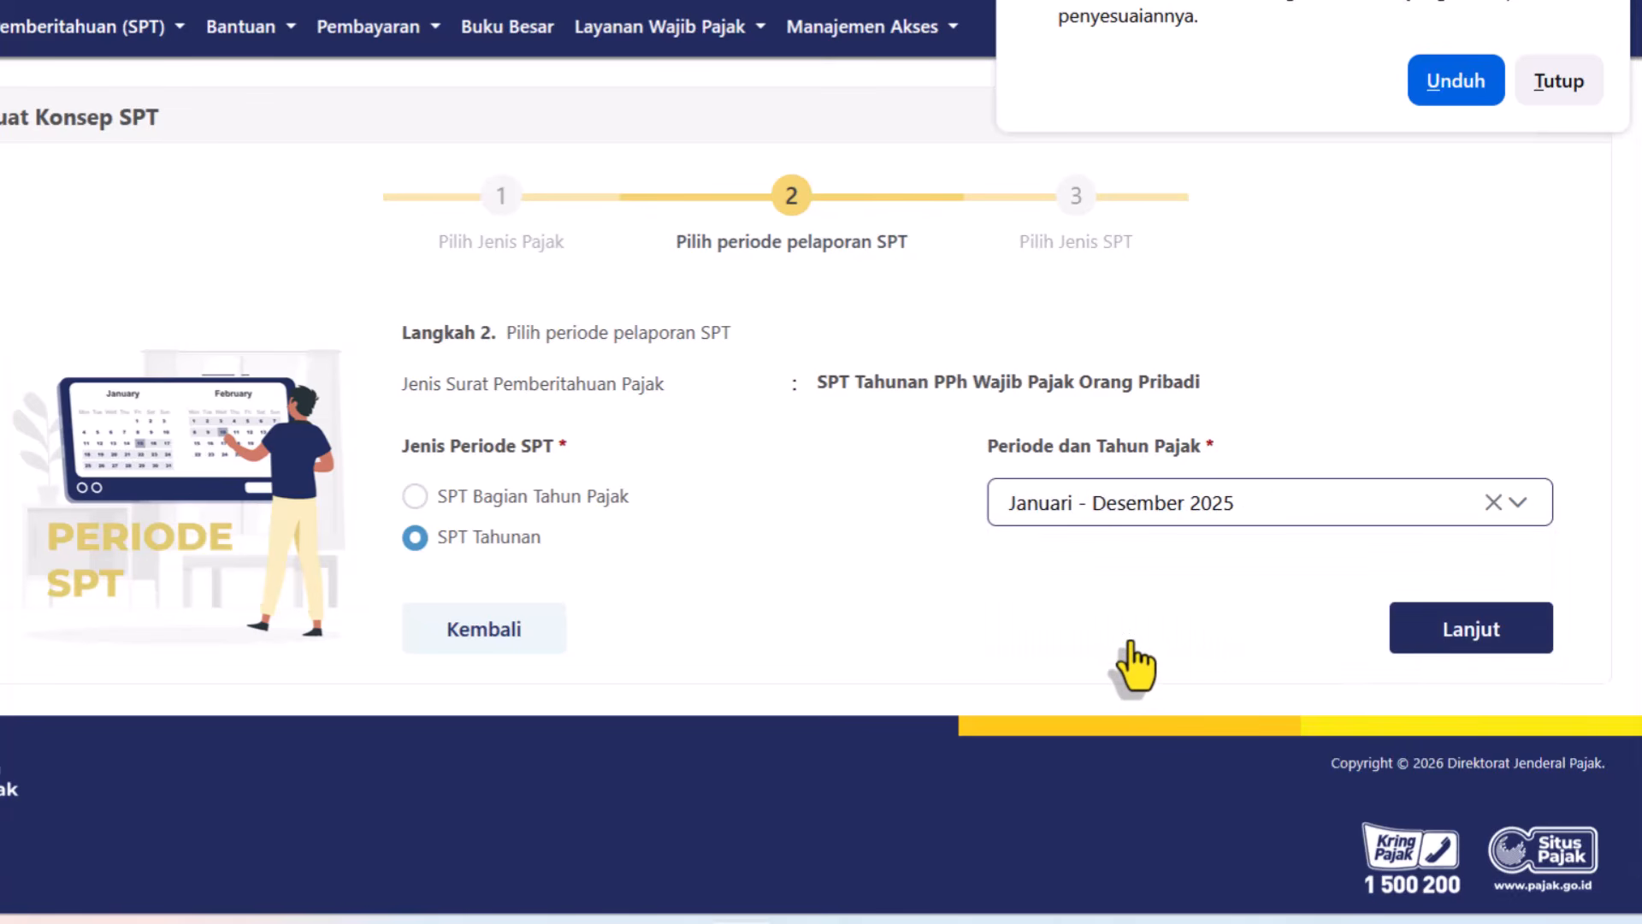
# Select the Normal SPT model and create the draft.
pyautogui.click(1475, 637)
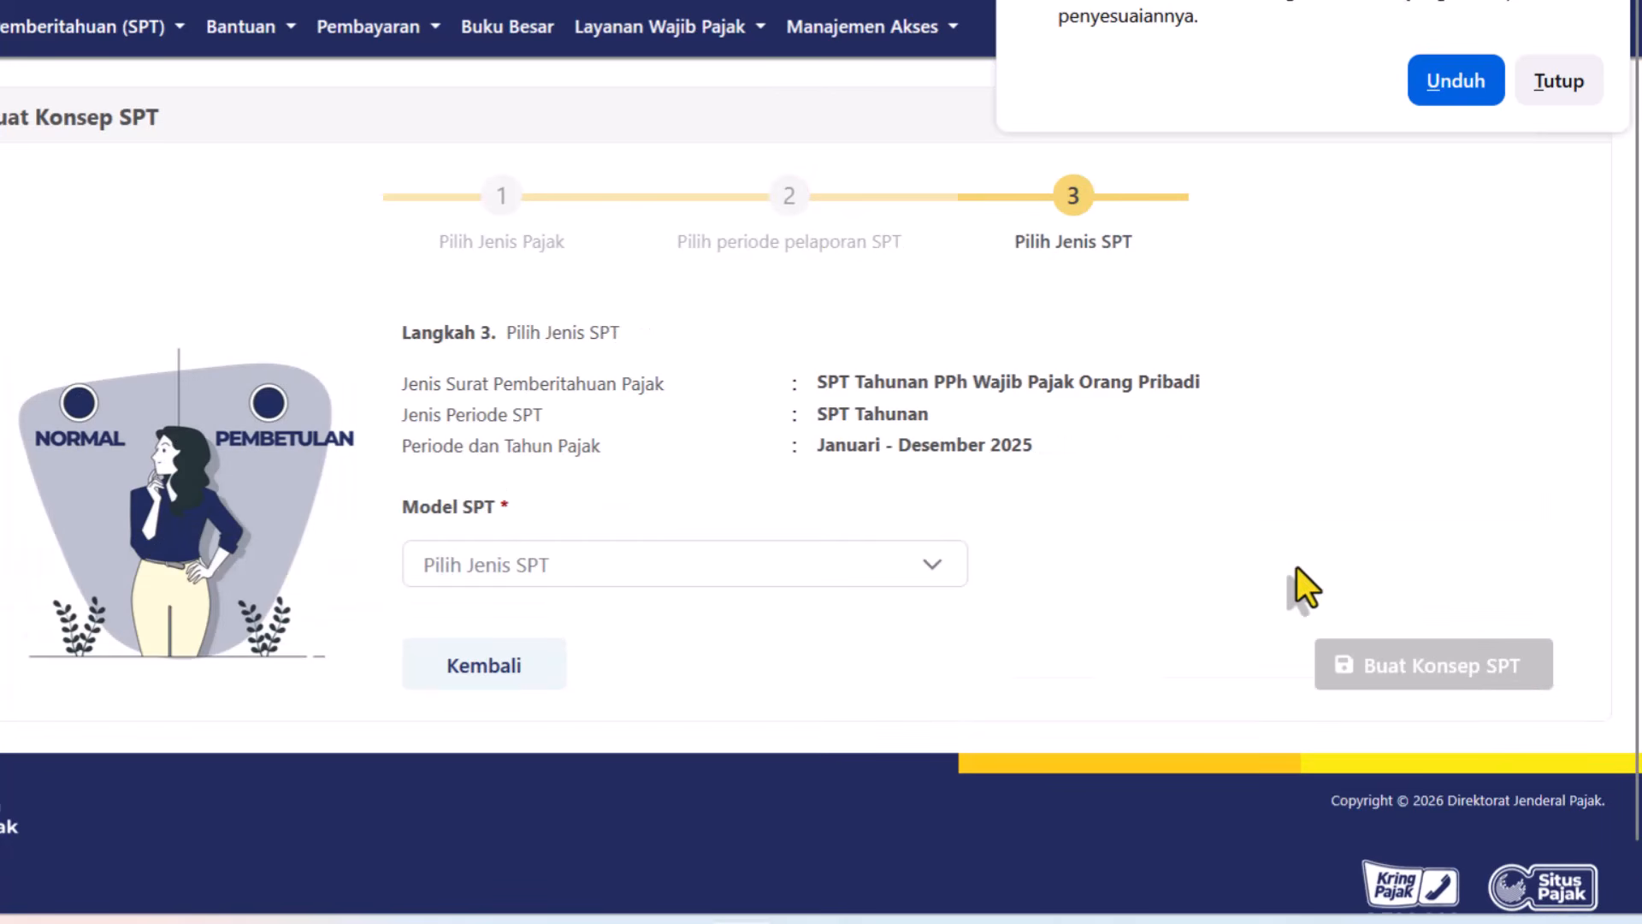
pyautogui.click(524, 575)
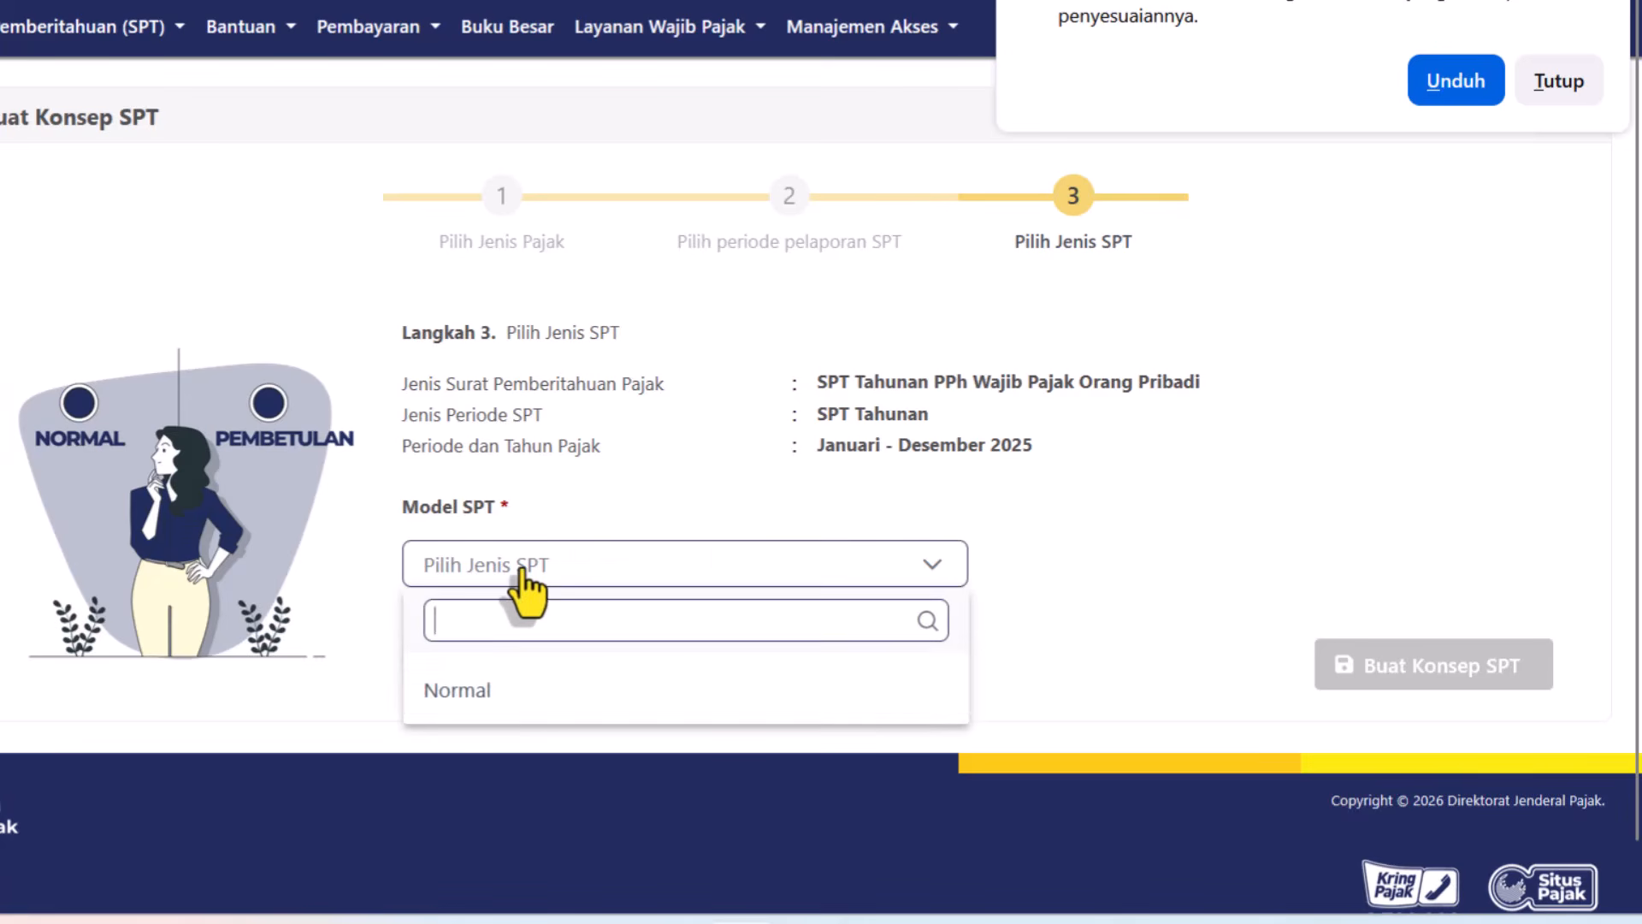
pyautogui.click(470, 694)
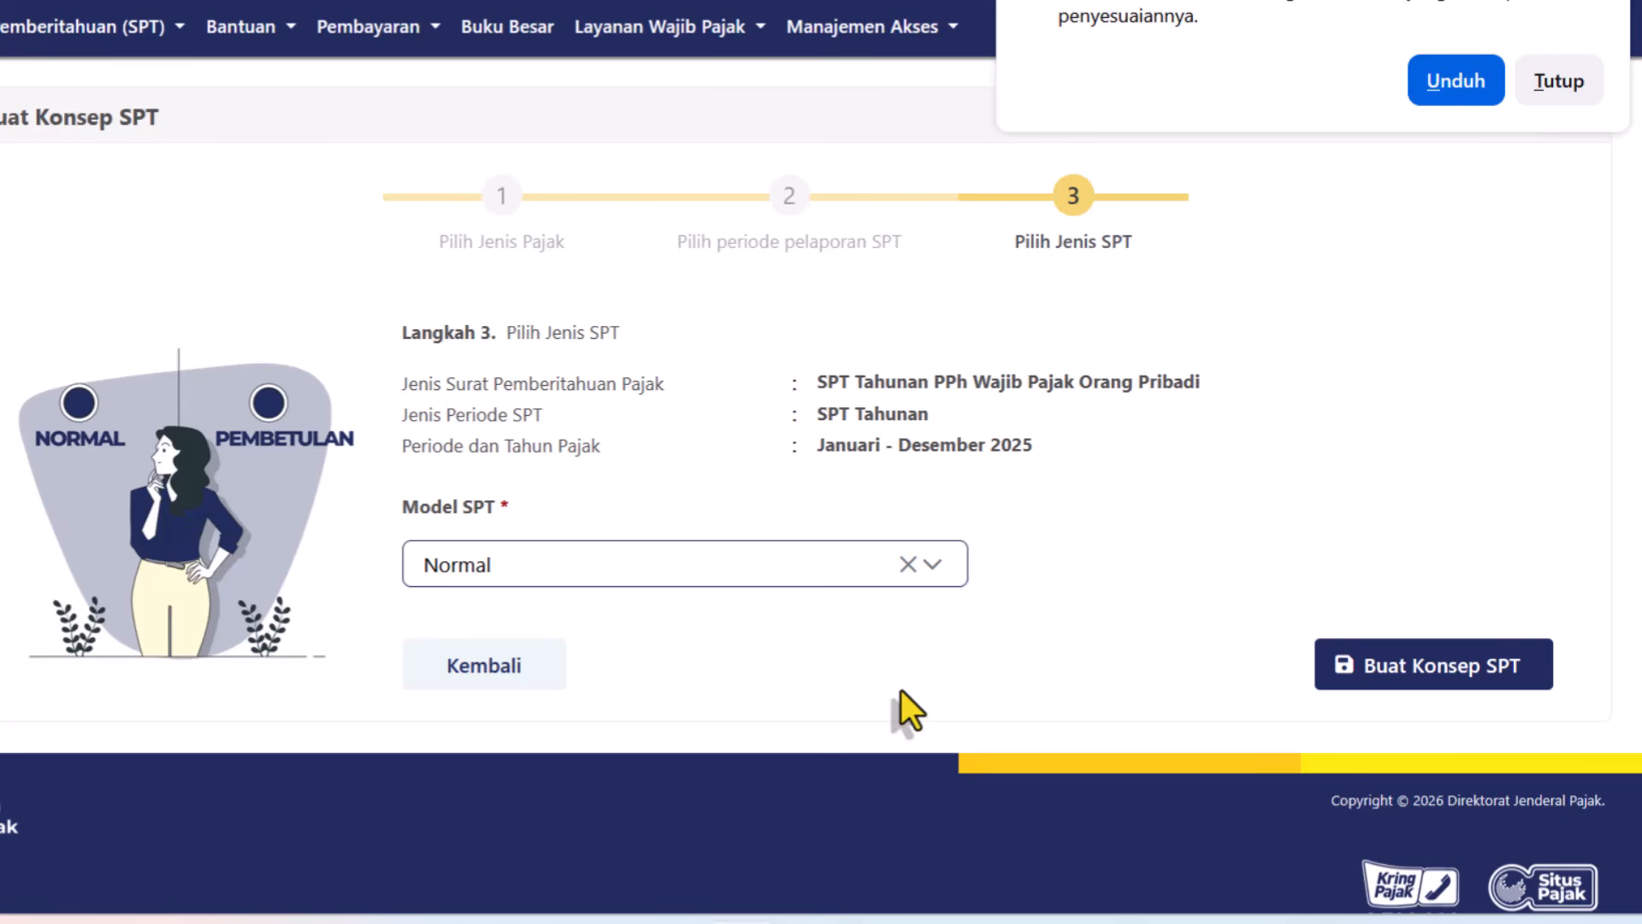
pyautogui.click(1432, 677)
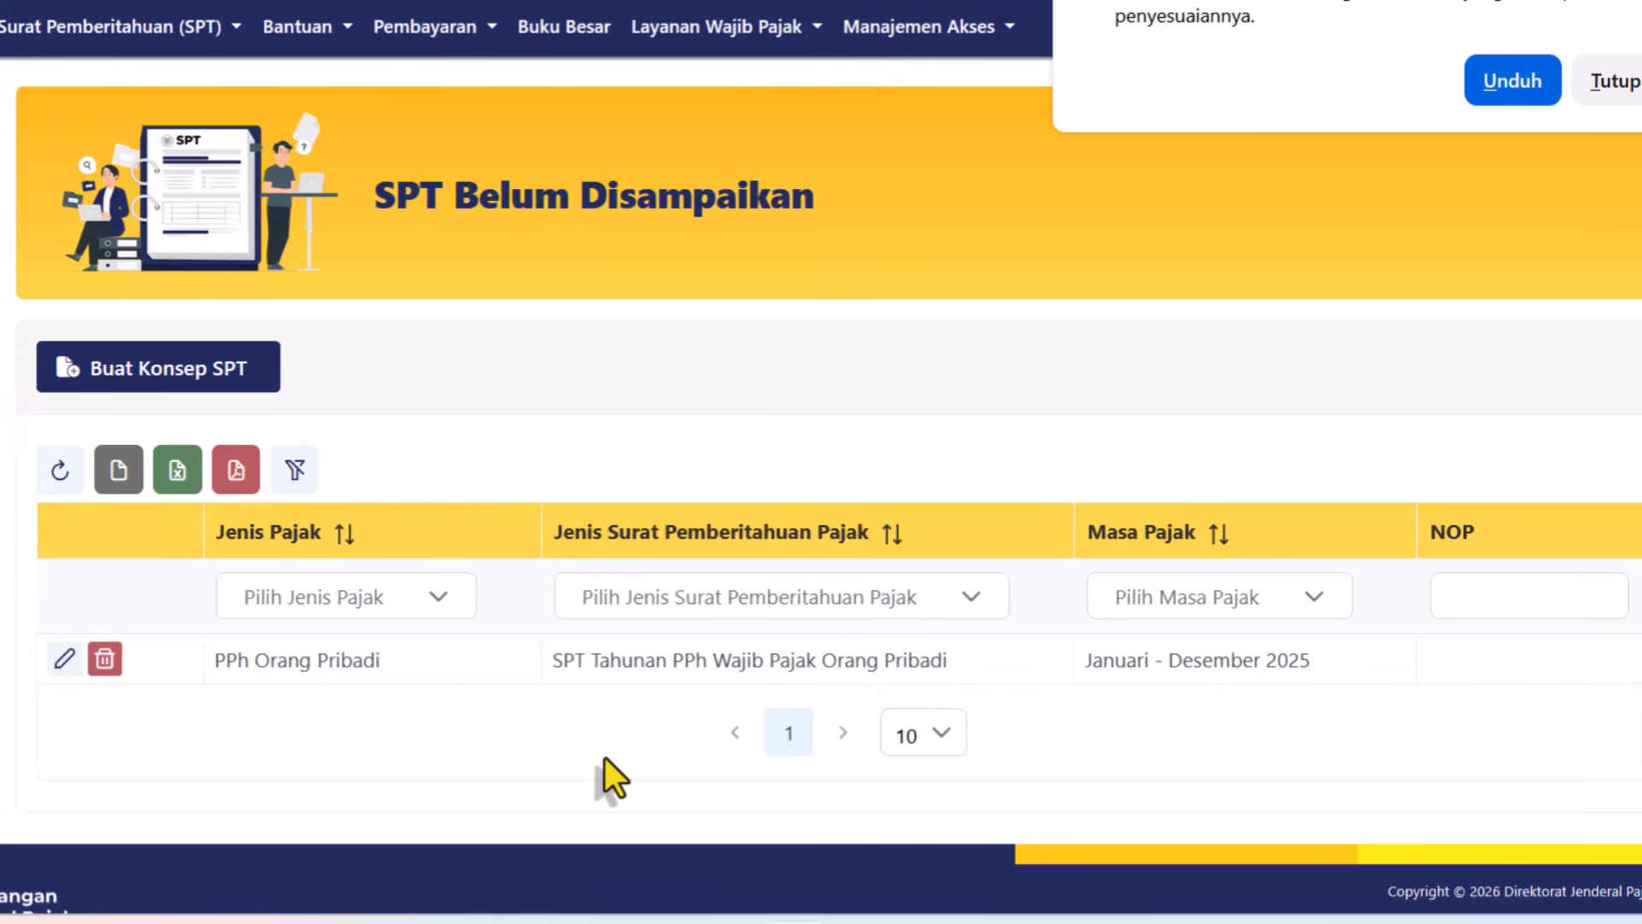
# Open the annual return draft, post the SPT, and keep Pencatatan as bookkeeping method.
pyautogui.click(65, 659)
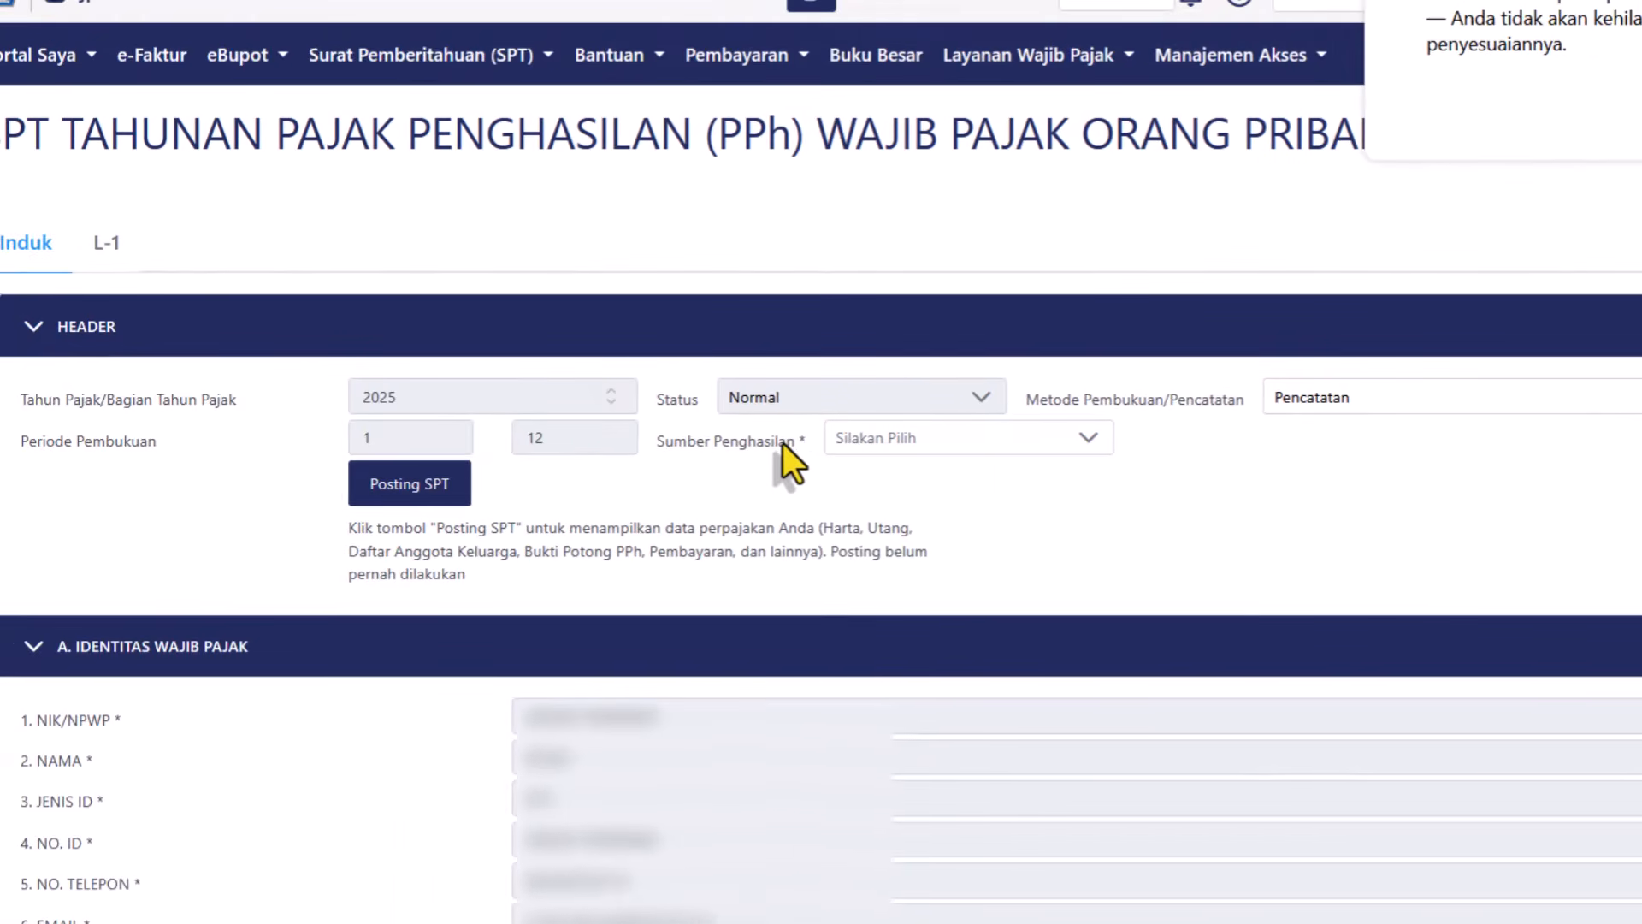
pyautogui.click(401, 495)
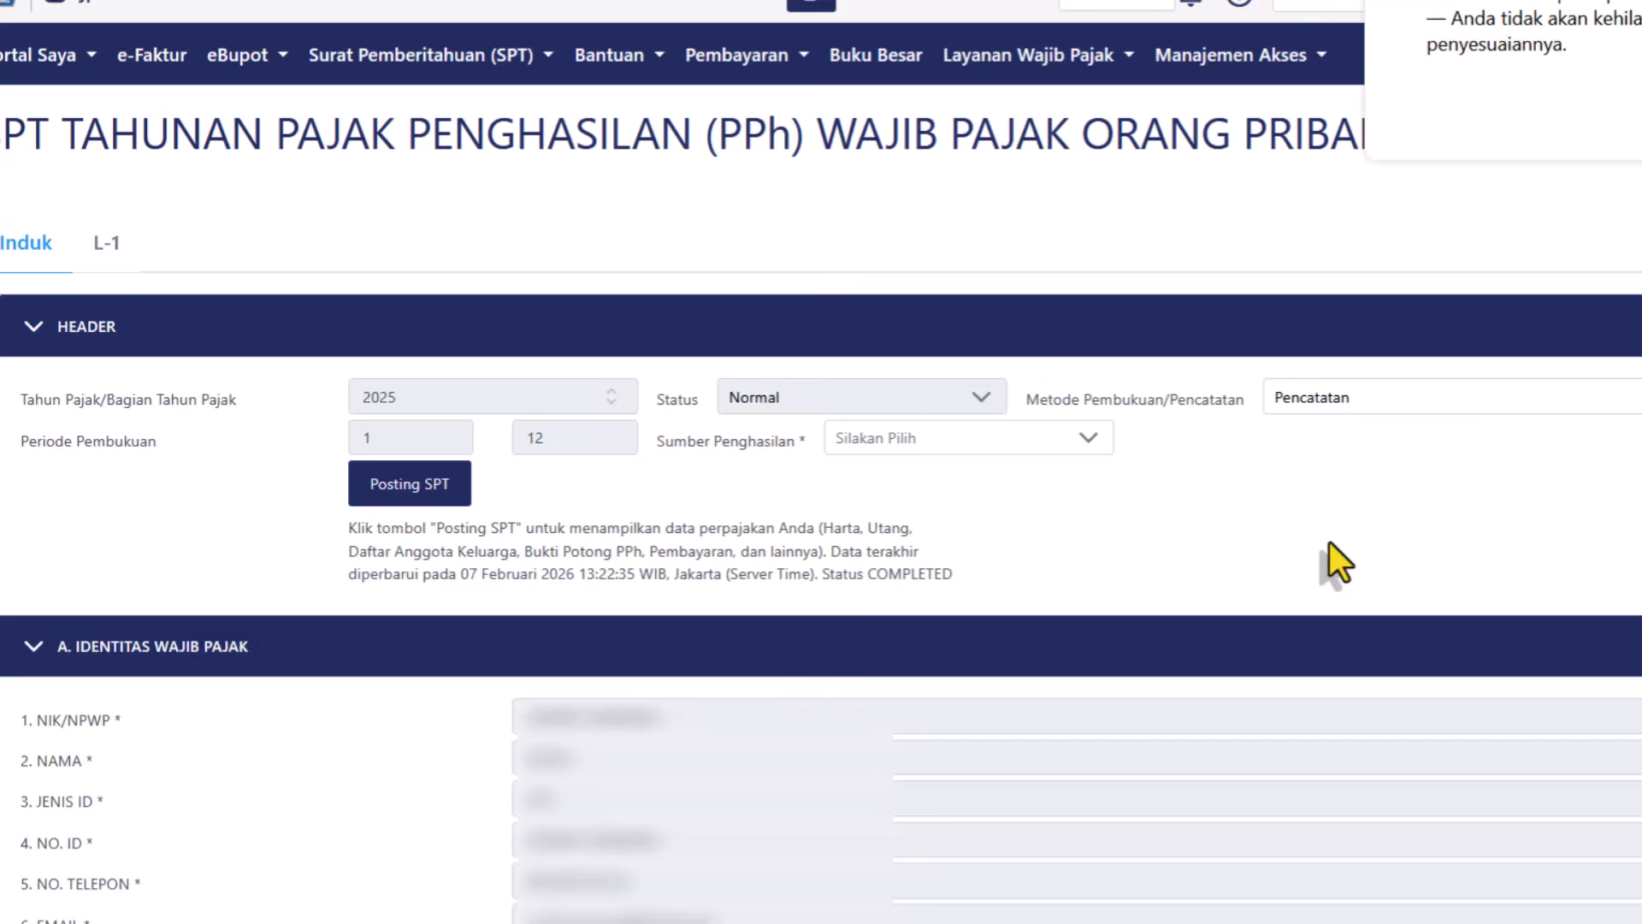
pyautogui.click(1443, 412)
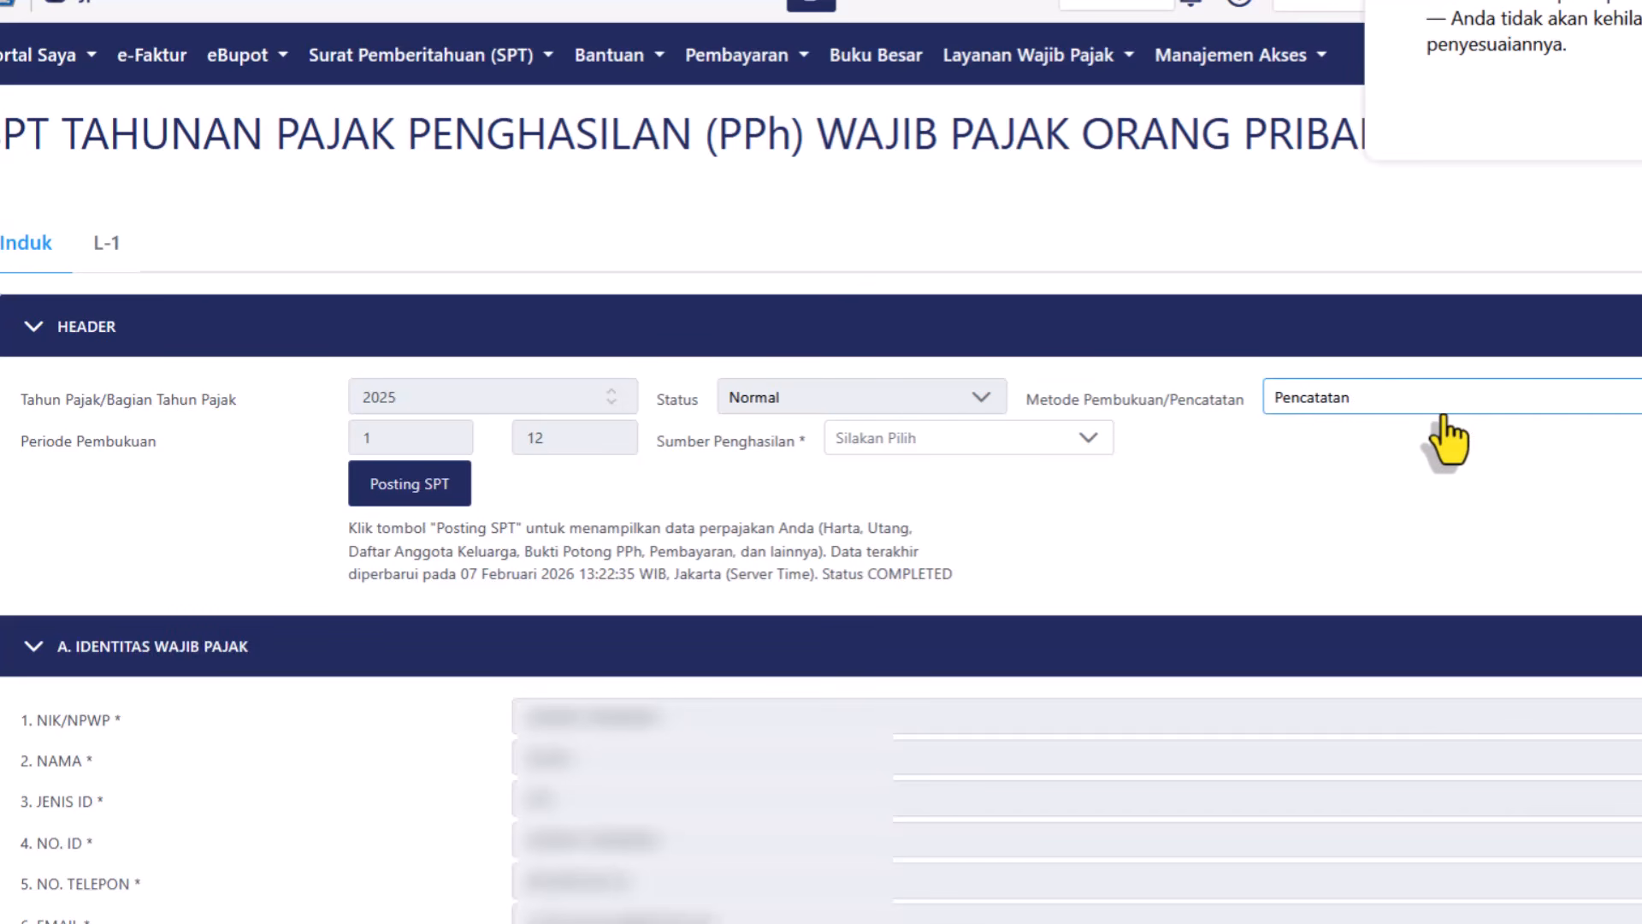
pyautogui.click(1424, 414)
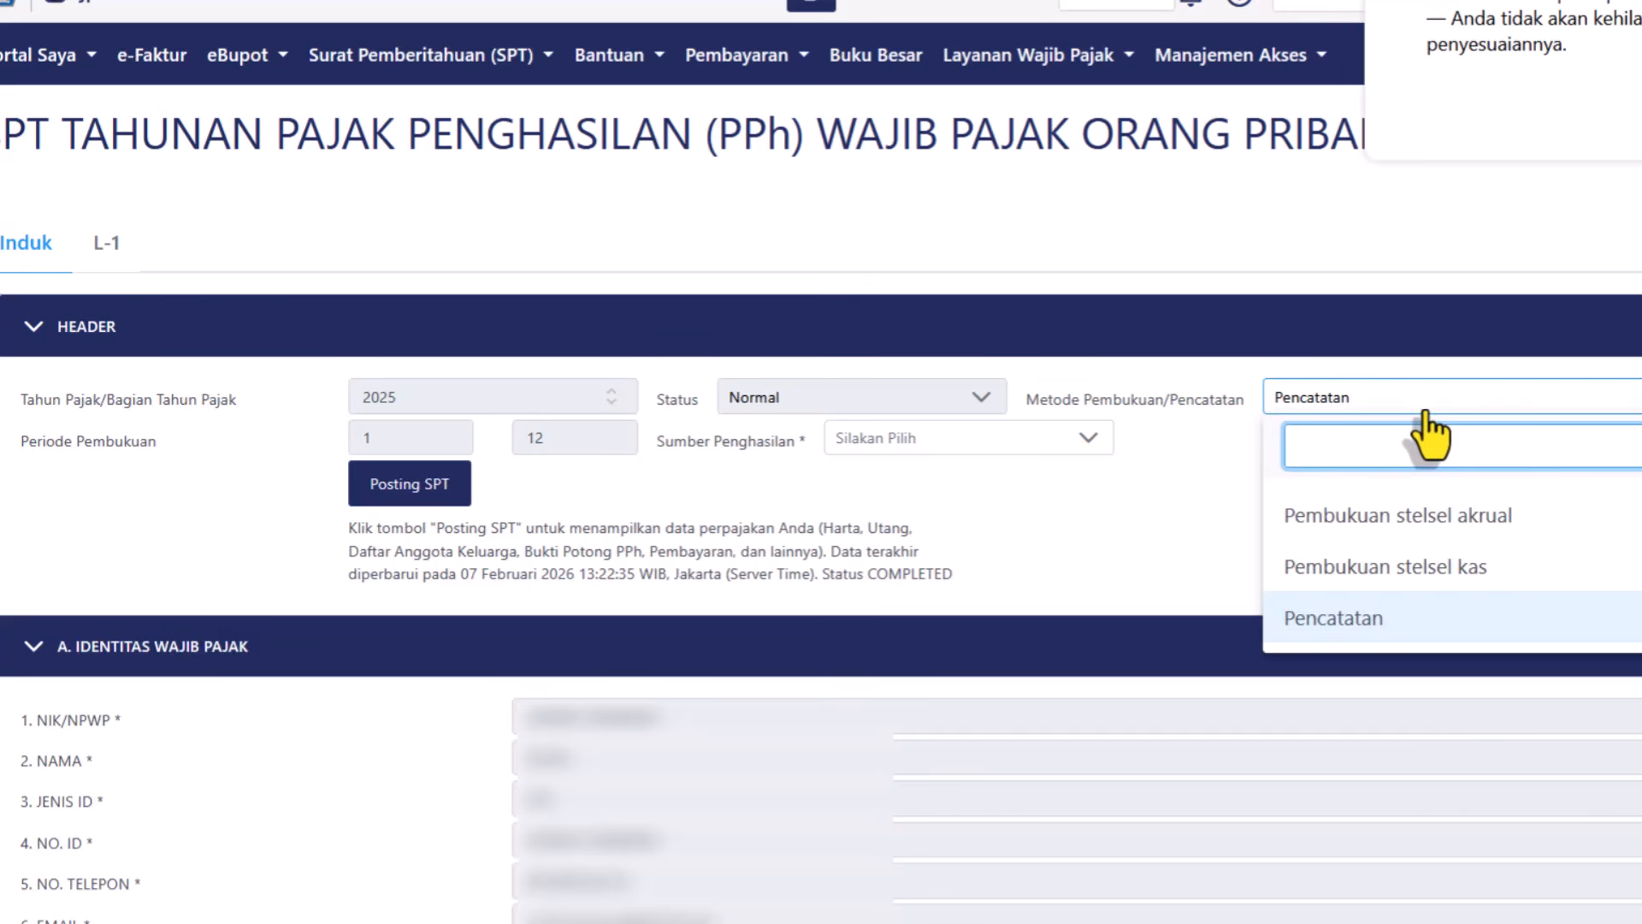
pyautogui.click(1351, 620)
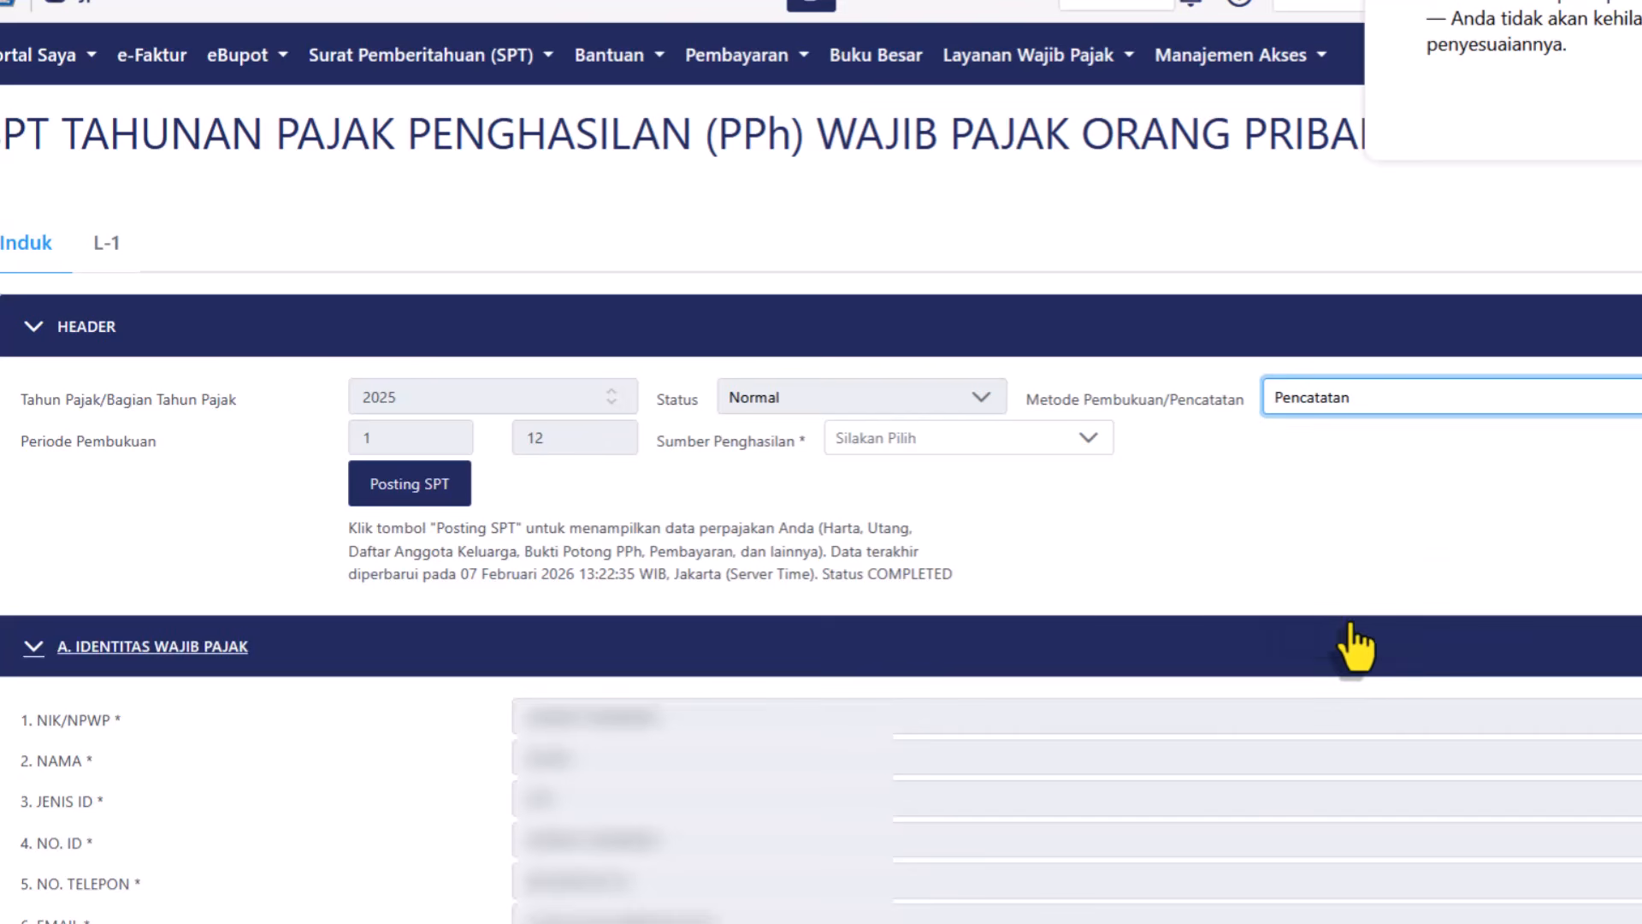
# Set the Sumber Penghasilan to Pekerjaan.
pyautogui.click(913, 443)
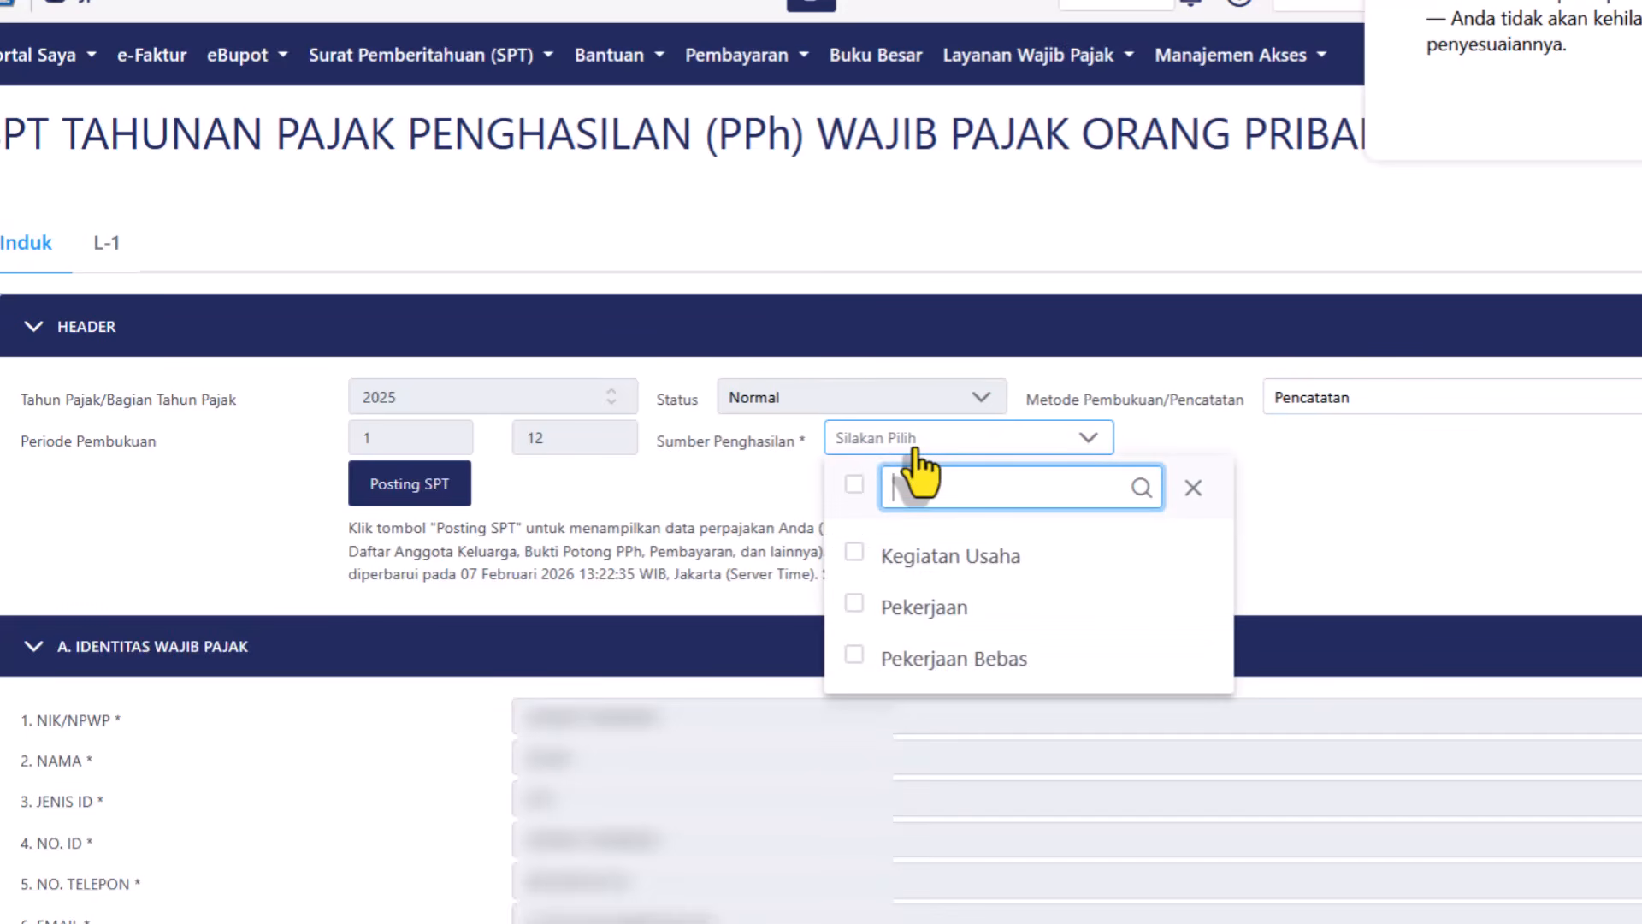
pyautogui.click(915, 609)
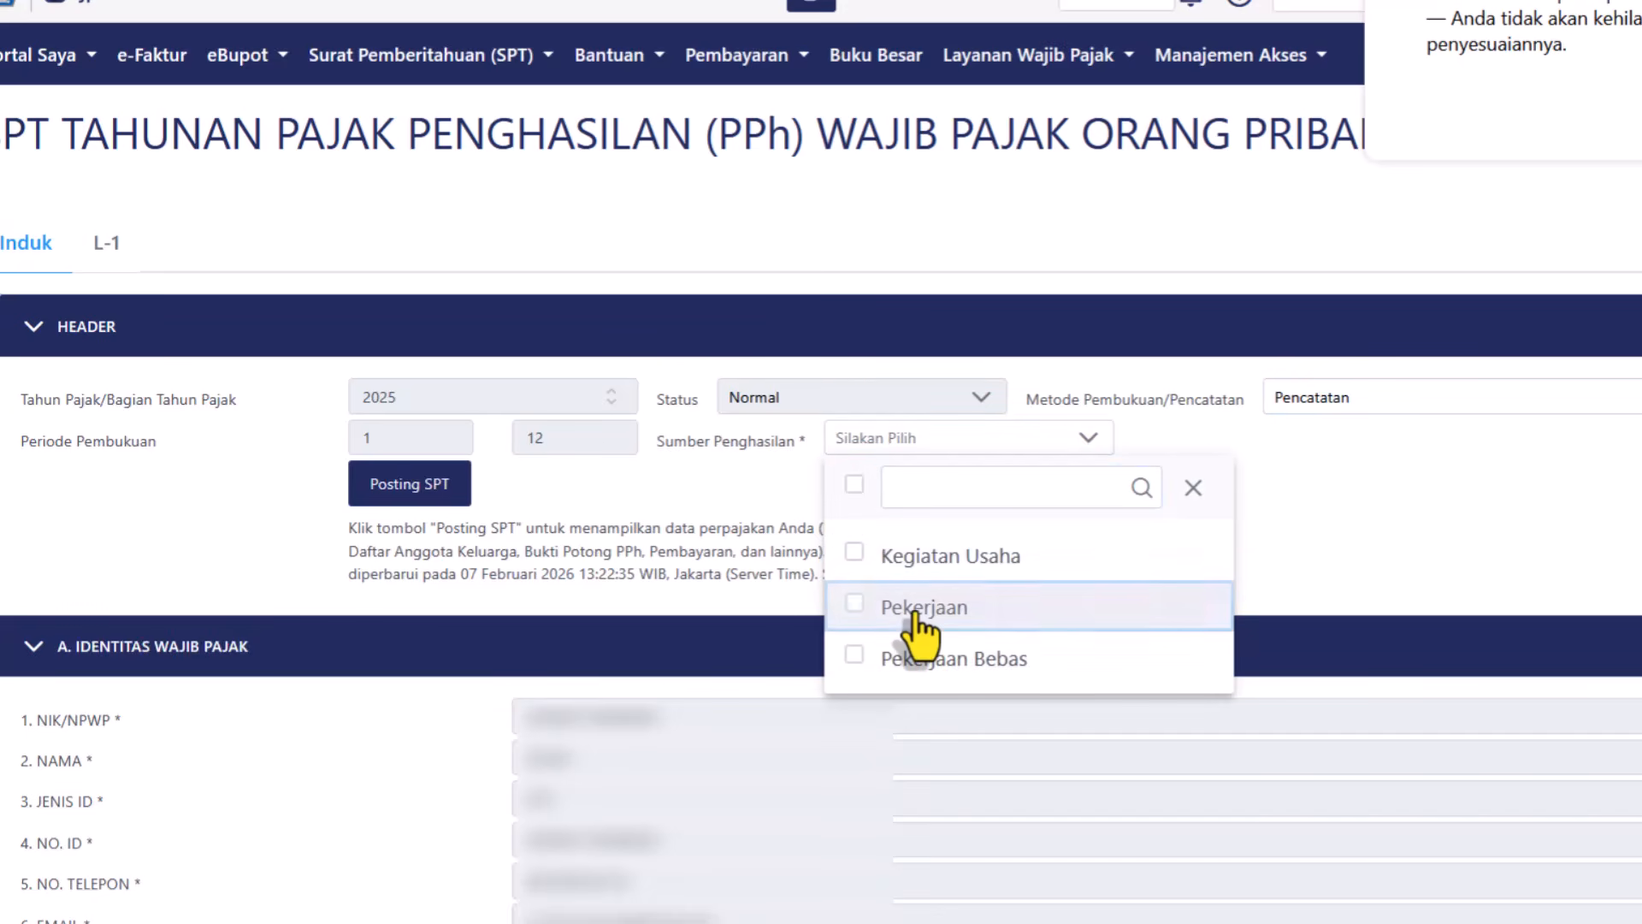
pyautogui.click(1278, 461)
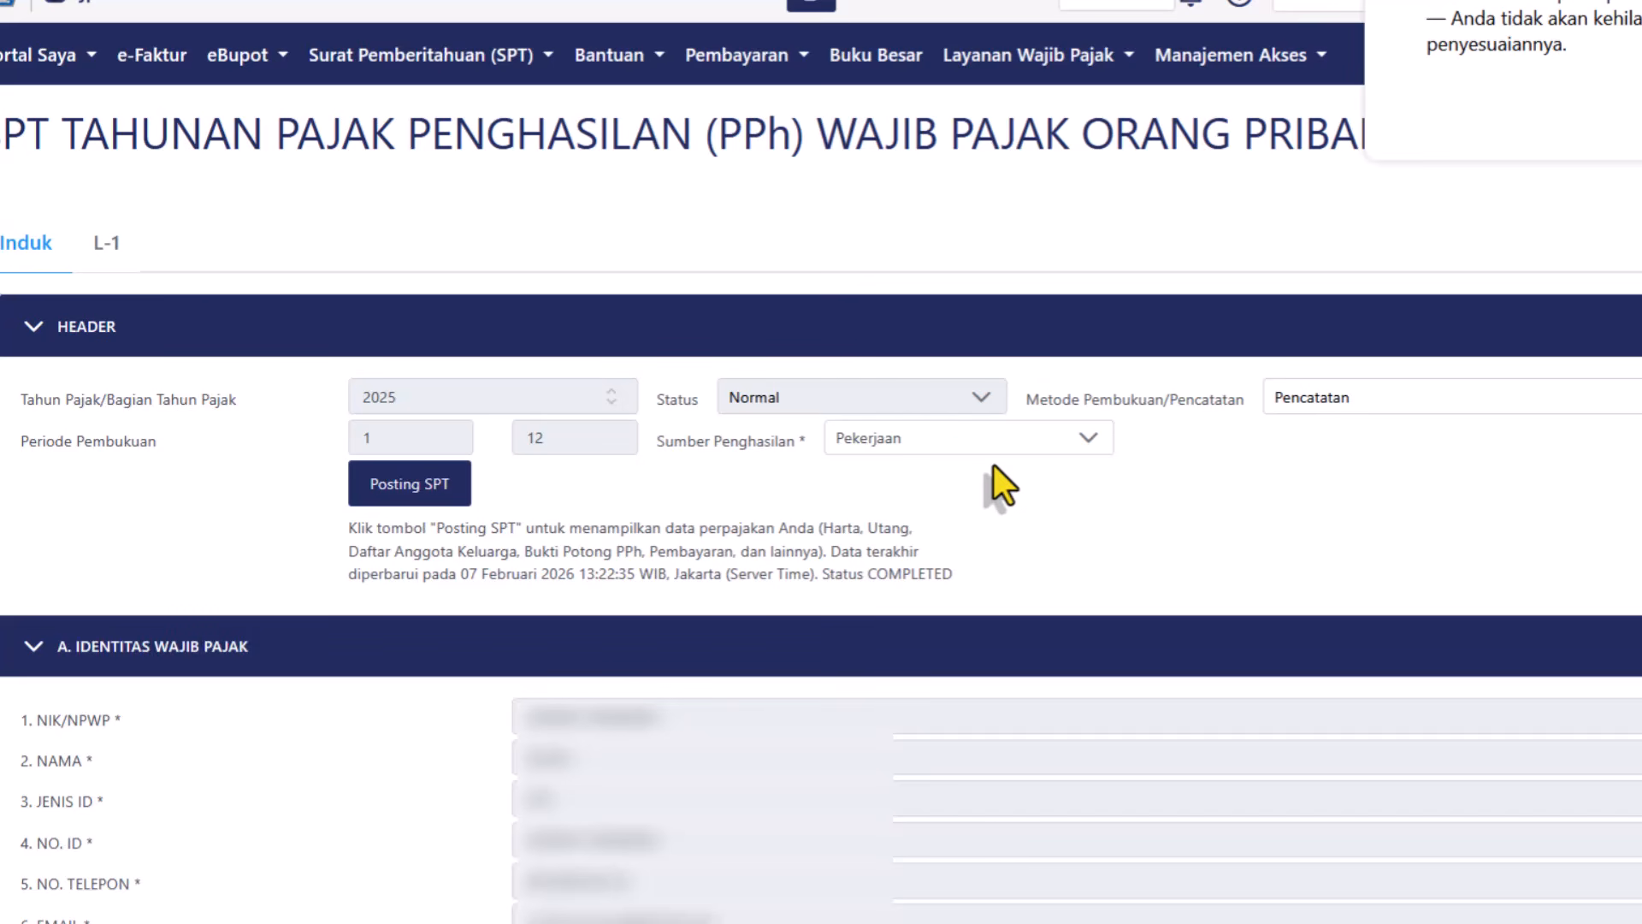
# Collapse section A. IDENTITAS WAJIB PAJAK to reveal sections B and C.
pyautogui.scroll(-5, 303, 203)
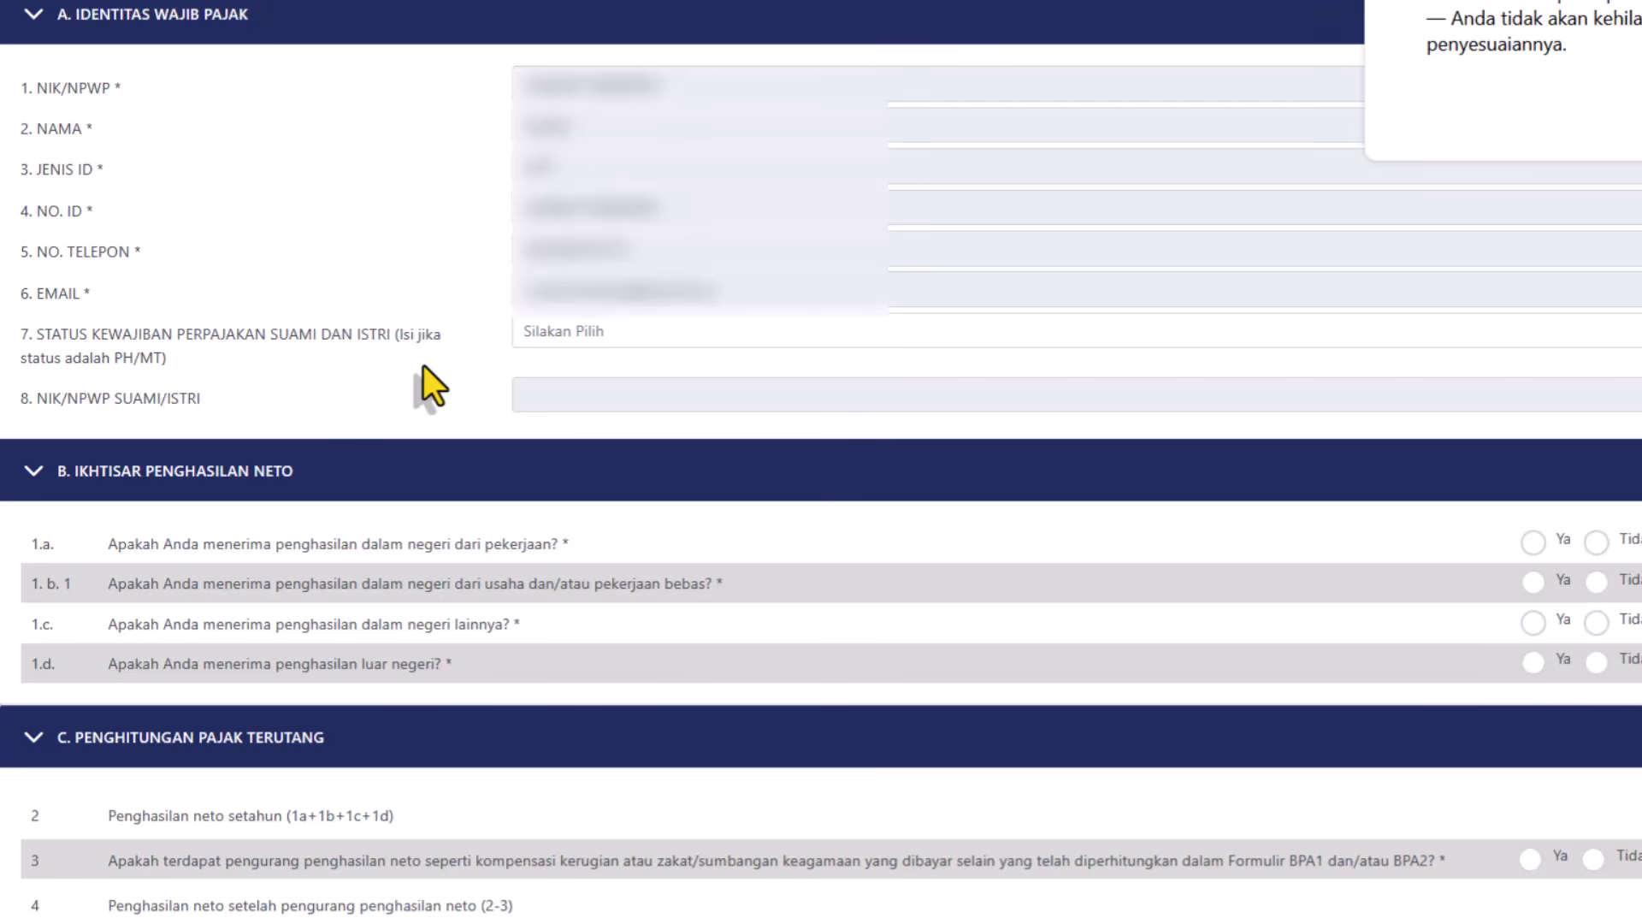
pyautogui.click(120, 35)
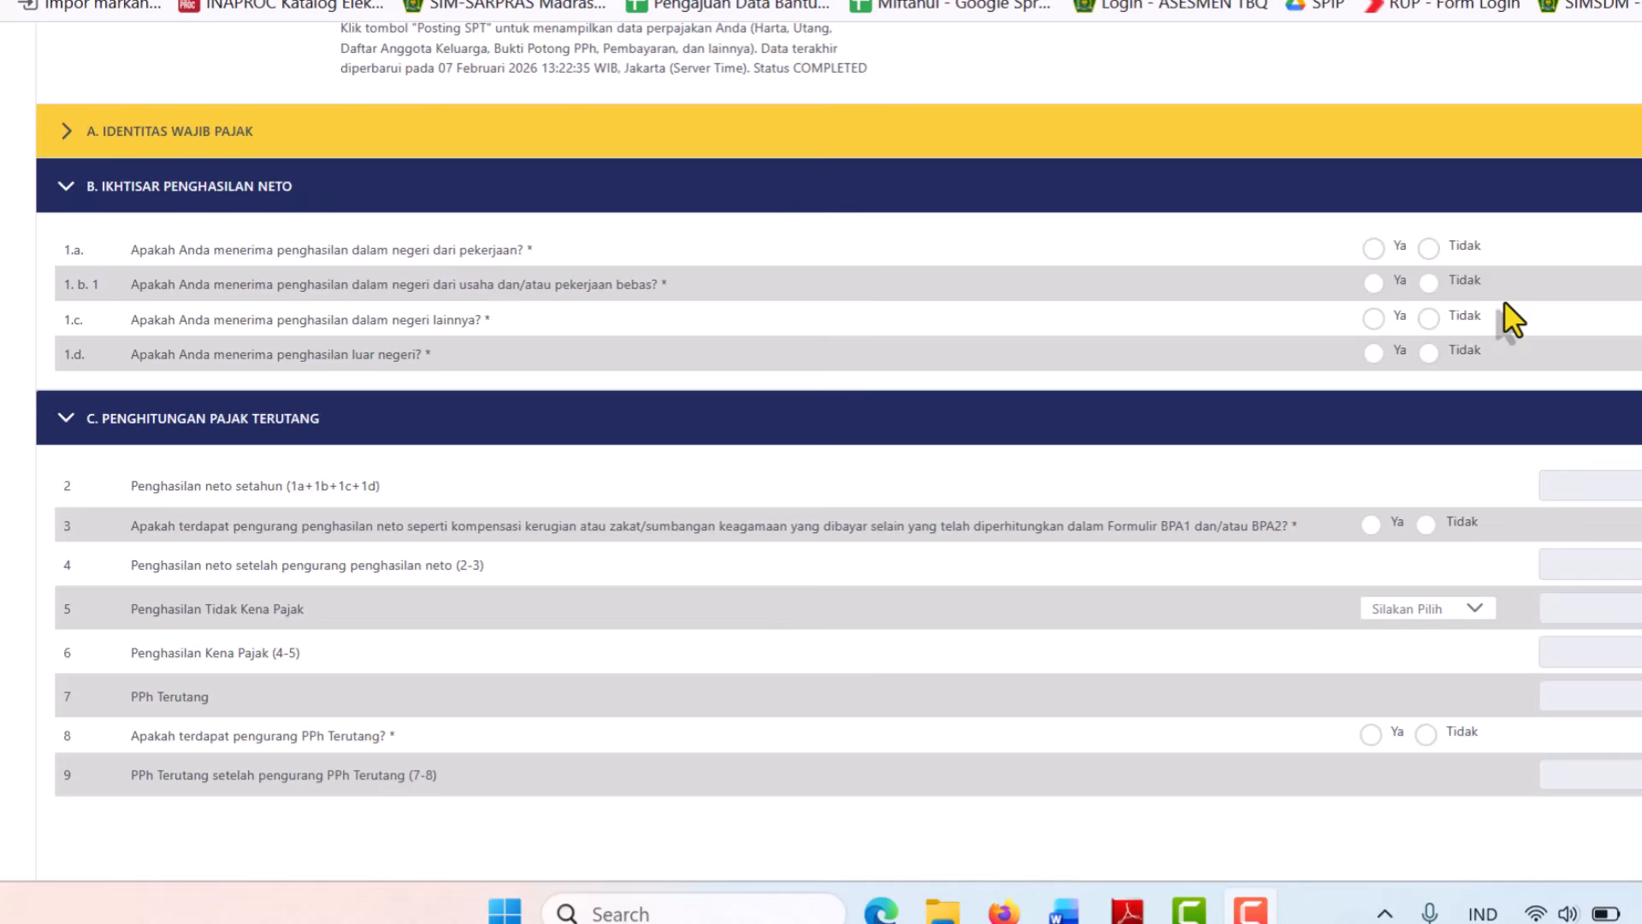
# Answer Ya to 1.a (38.780.308) and Tidak to questions 1.b.1, 1.c and 1.d.
pyautogui.click(1373, 248)
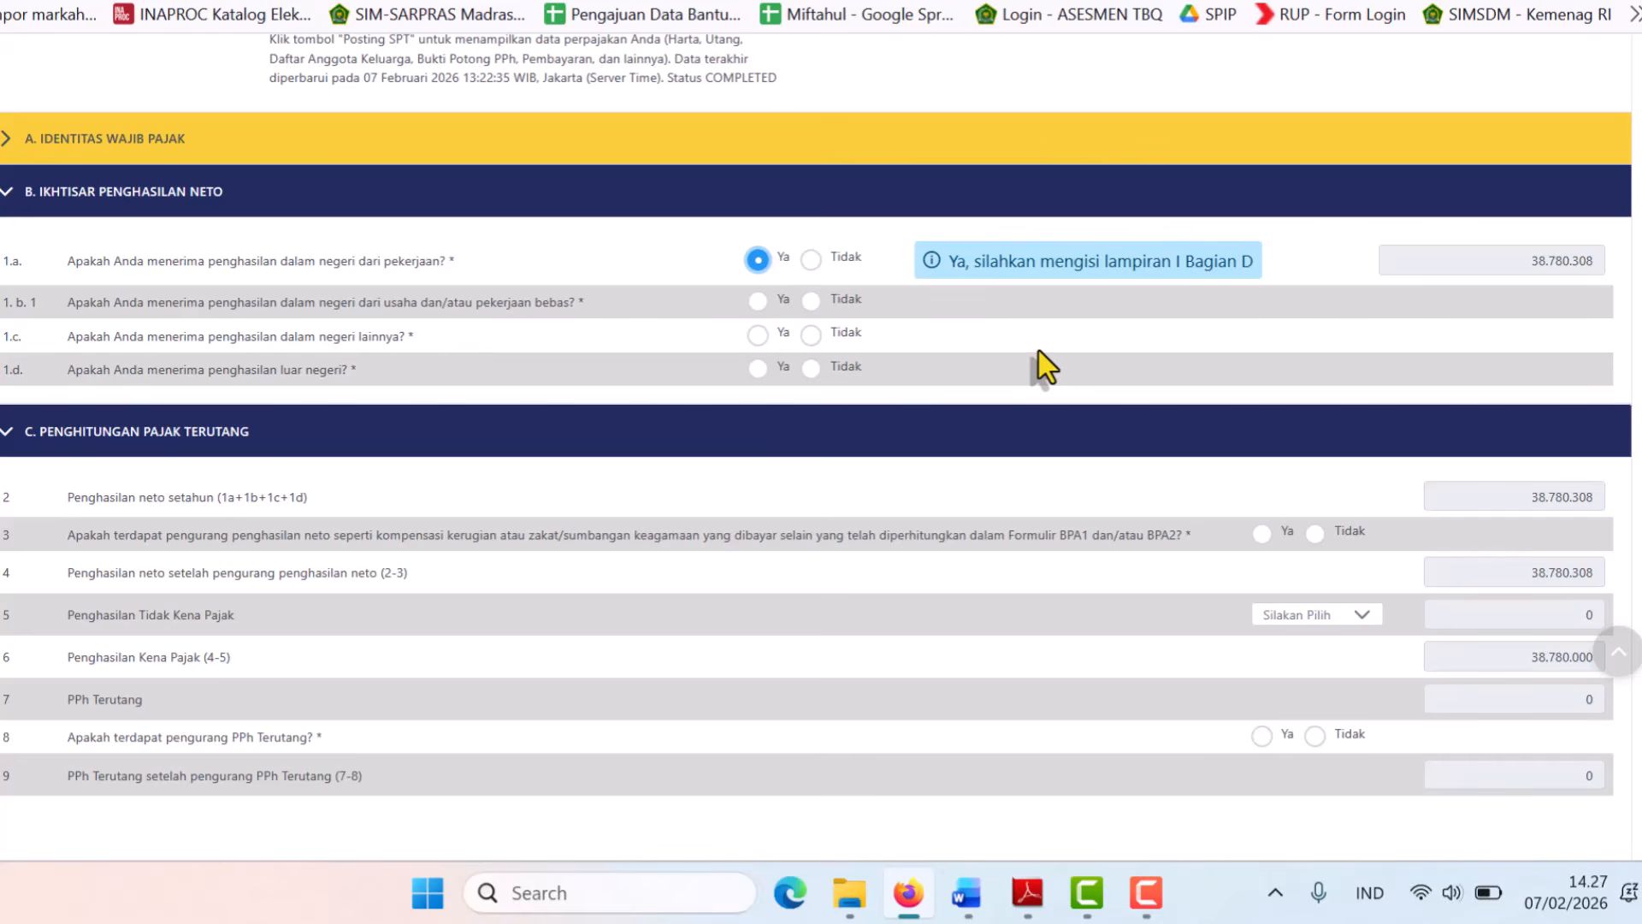
pyautogui.click(811, 307)
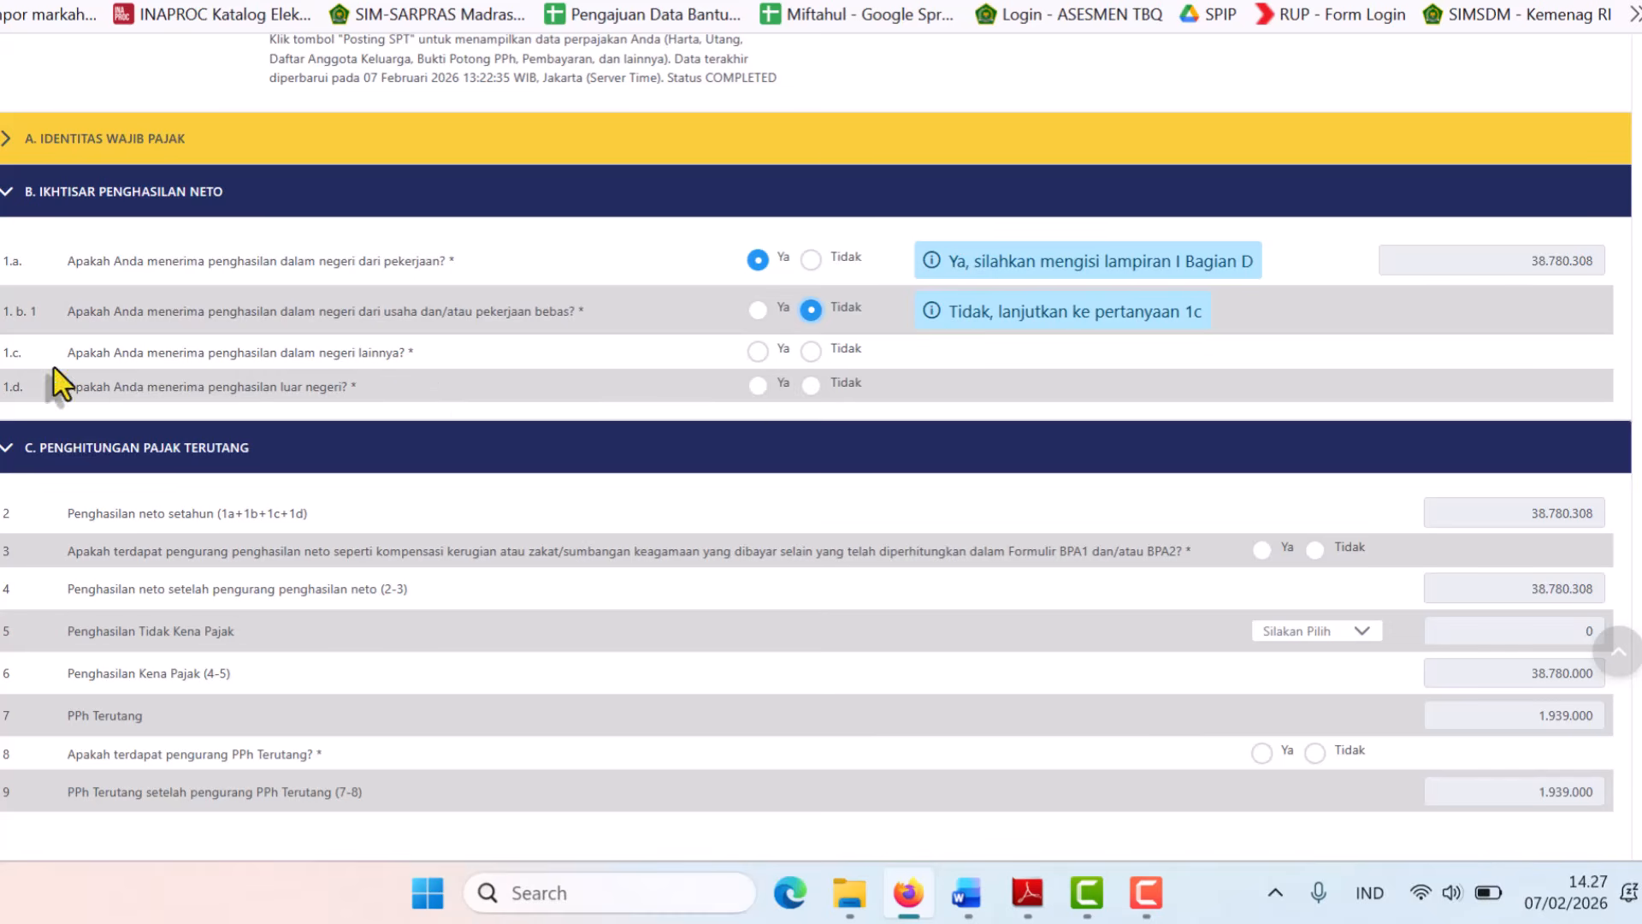
pyautogui.click(810, 351)
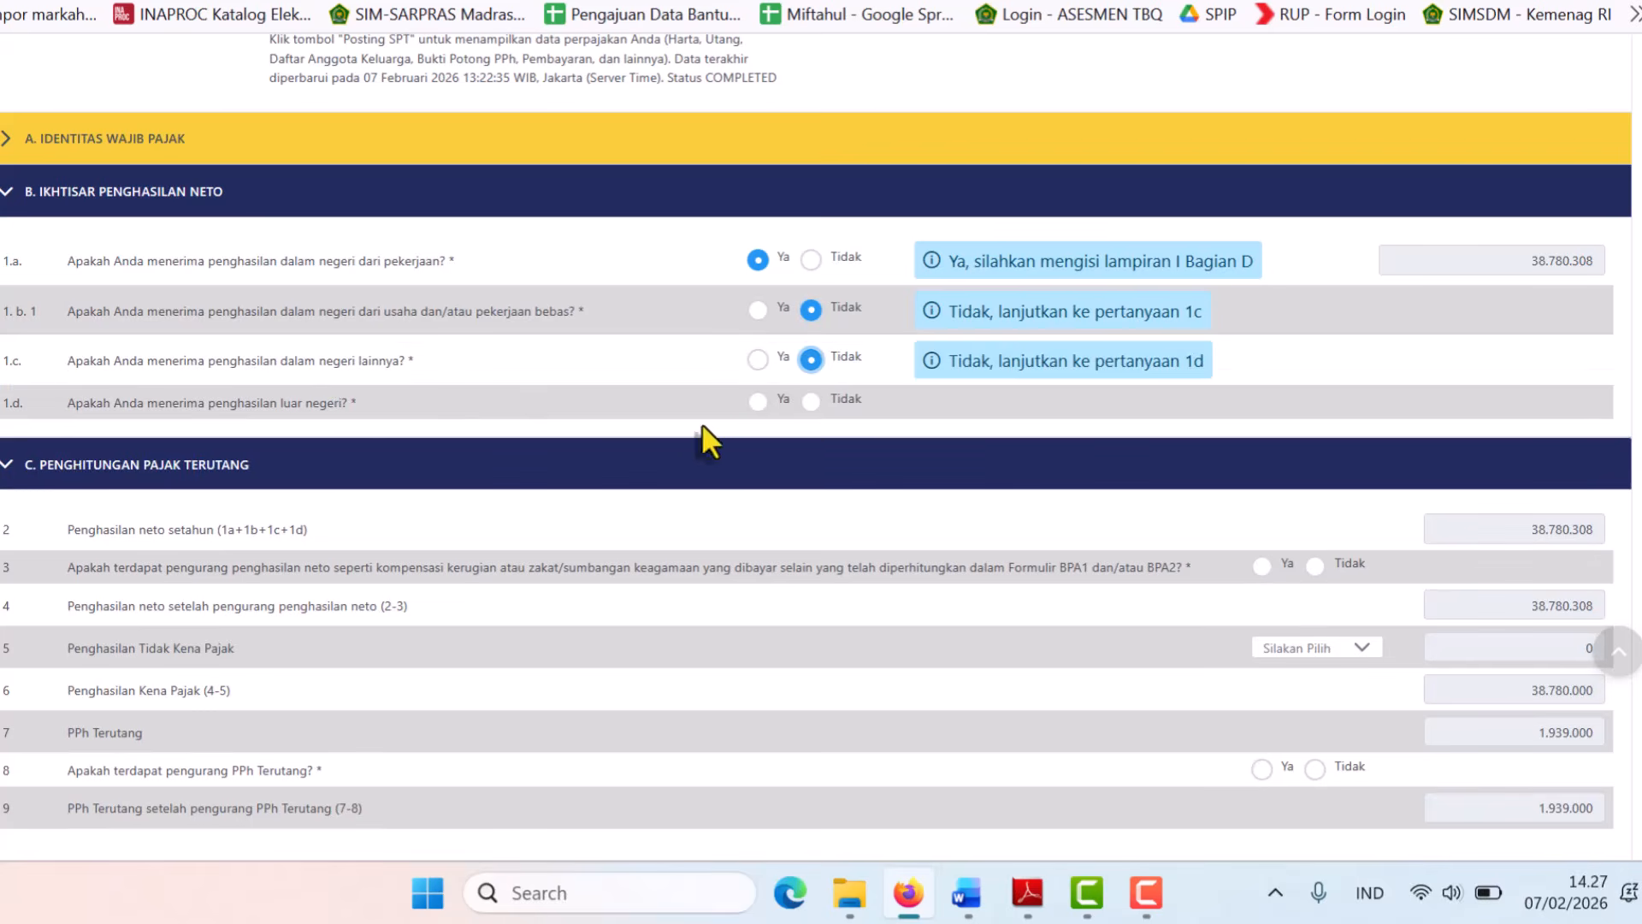
pyautogui.click(814, 403)
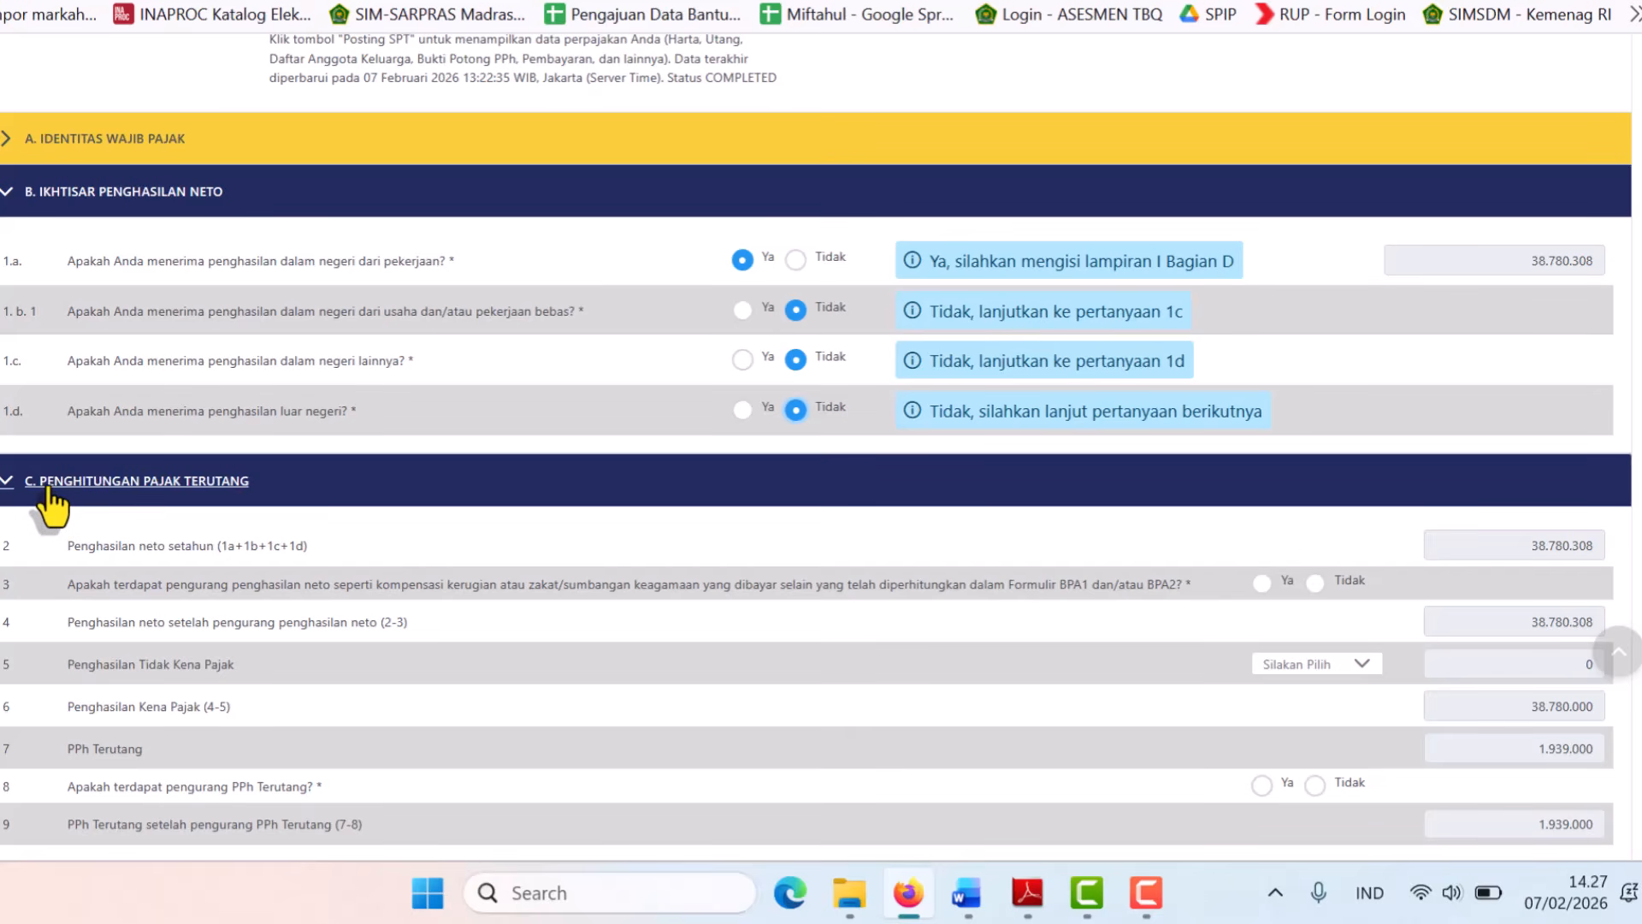
# Collapse section B and answer Tidak to section C question 3 on deductions.
pyautogui.click(10, 198)
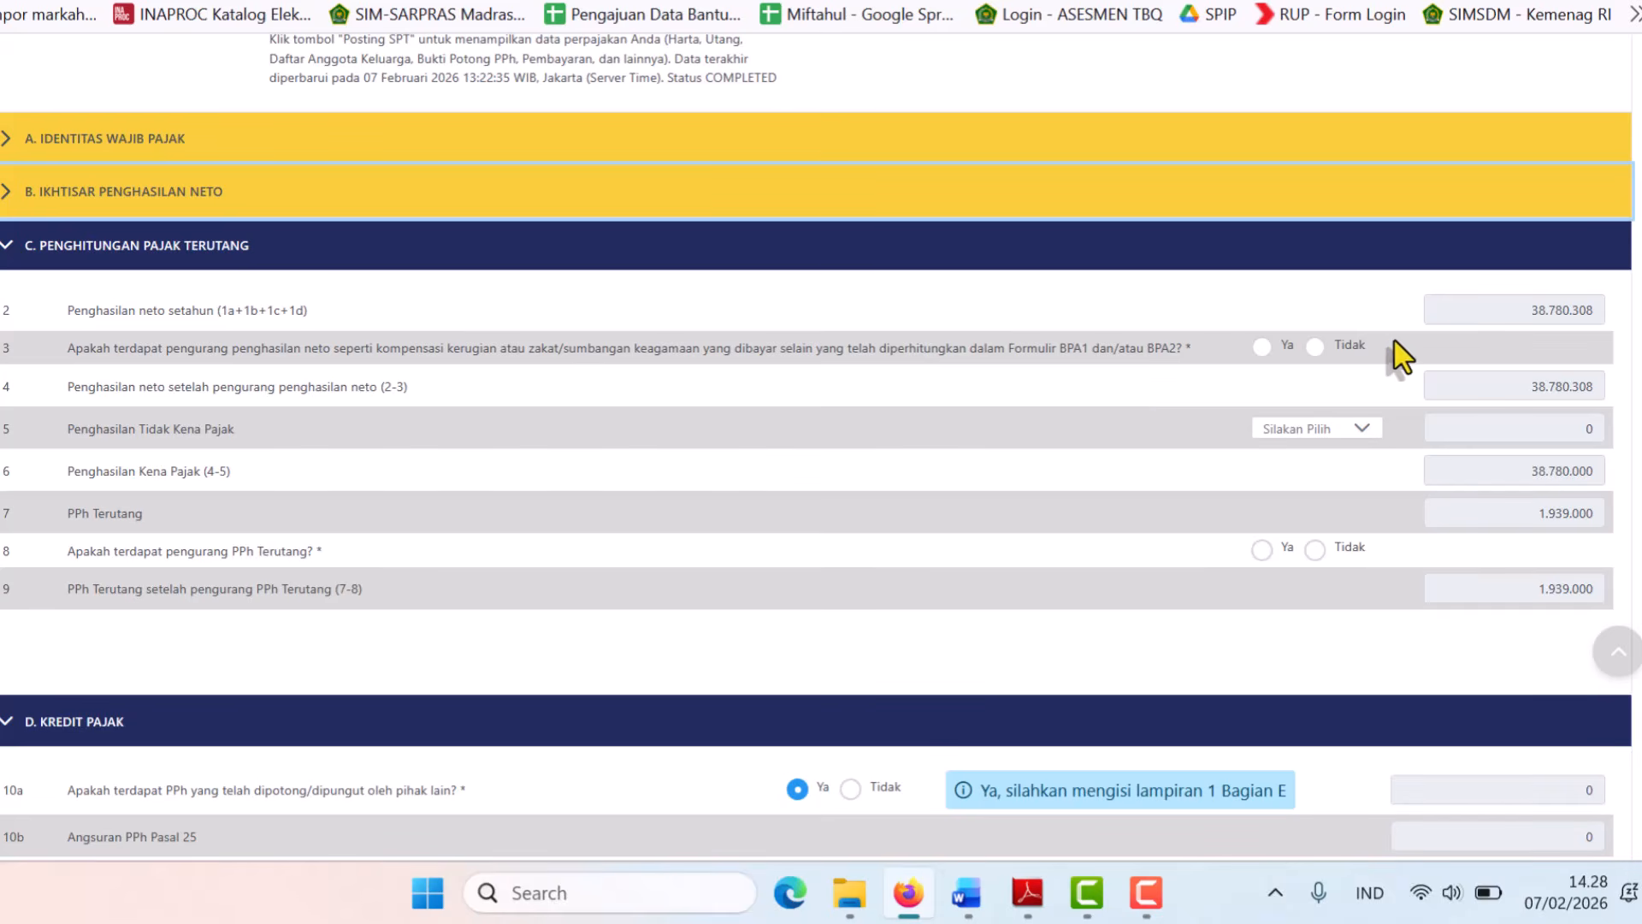
pyautogui.click(1316, 347)
pyautogui.click(1315, 346)
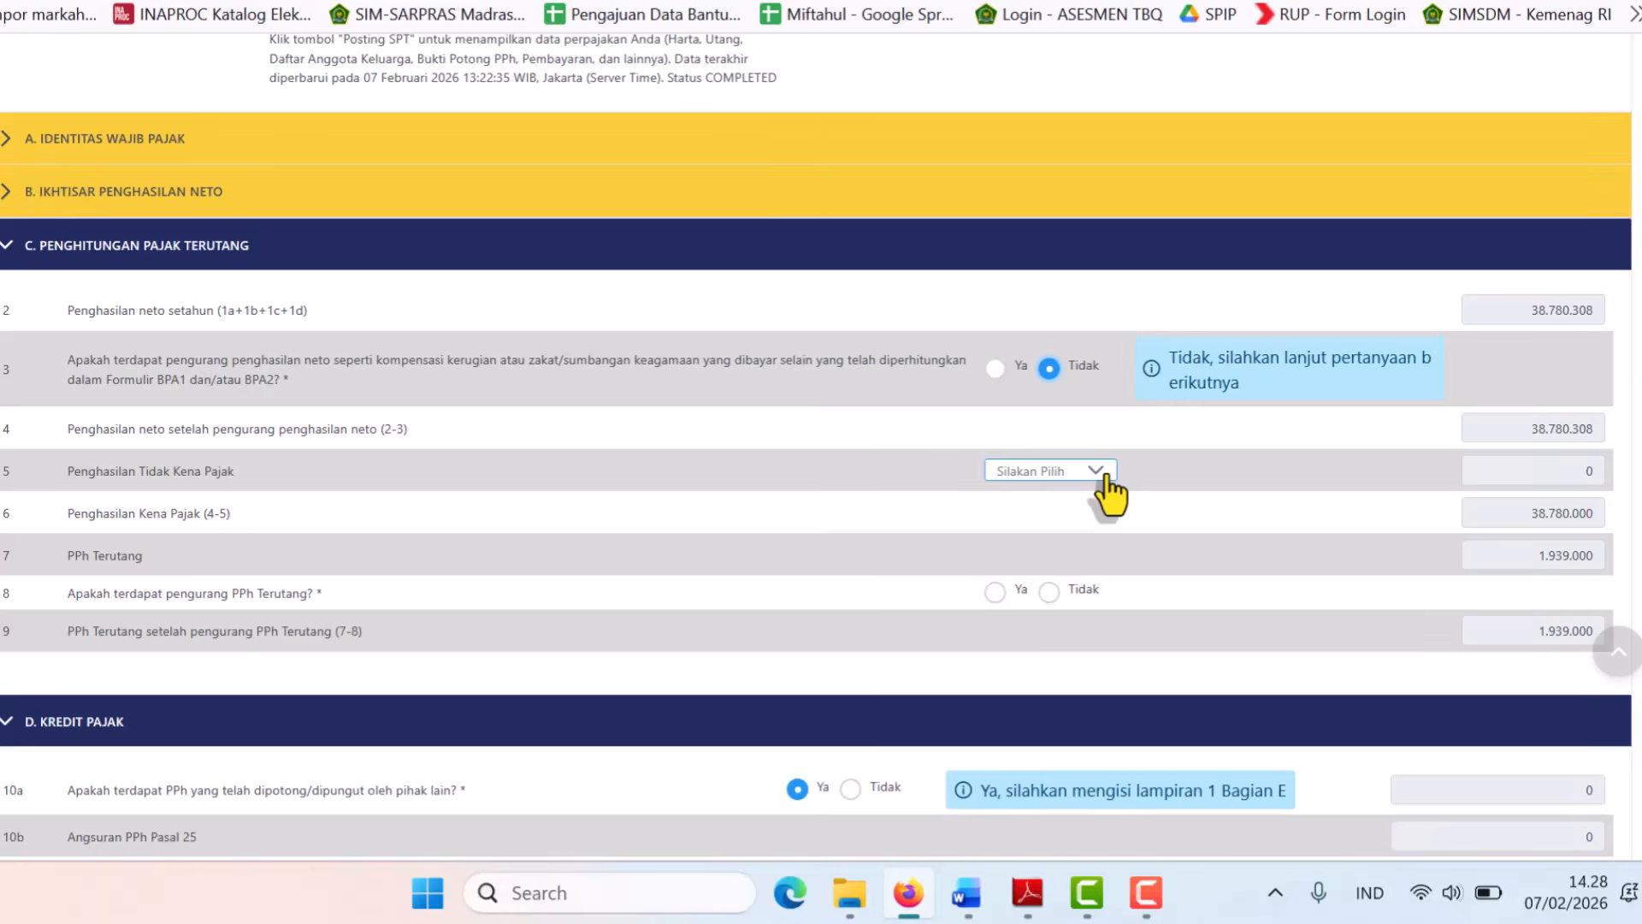
# Confirm PTKP status K2 on the BPA2 slip in Acrobat, then open Coretax's PTKP list.
pyautogui.moveTo(1027, 891)
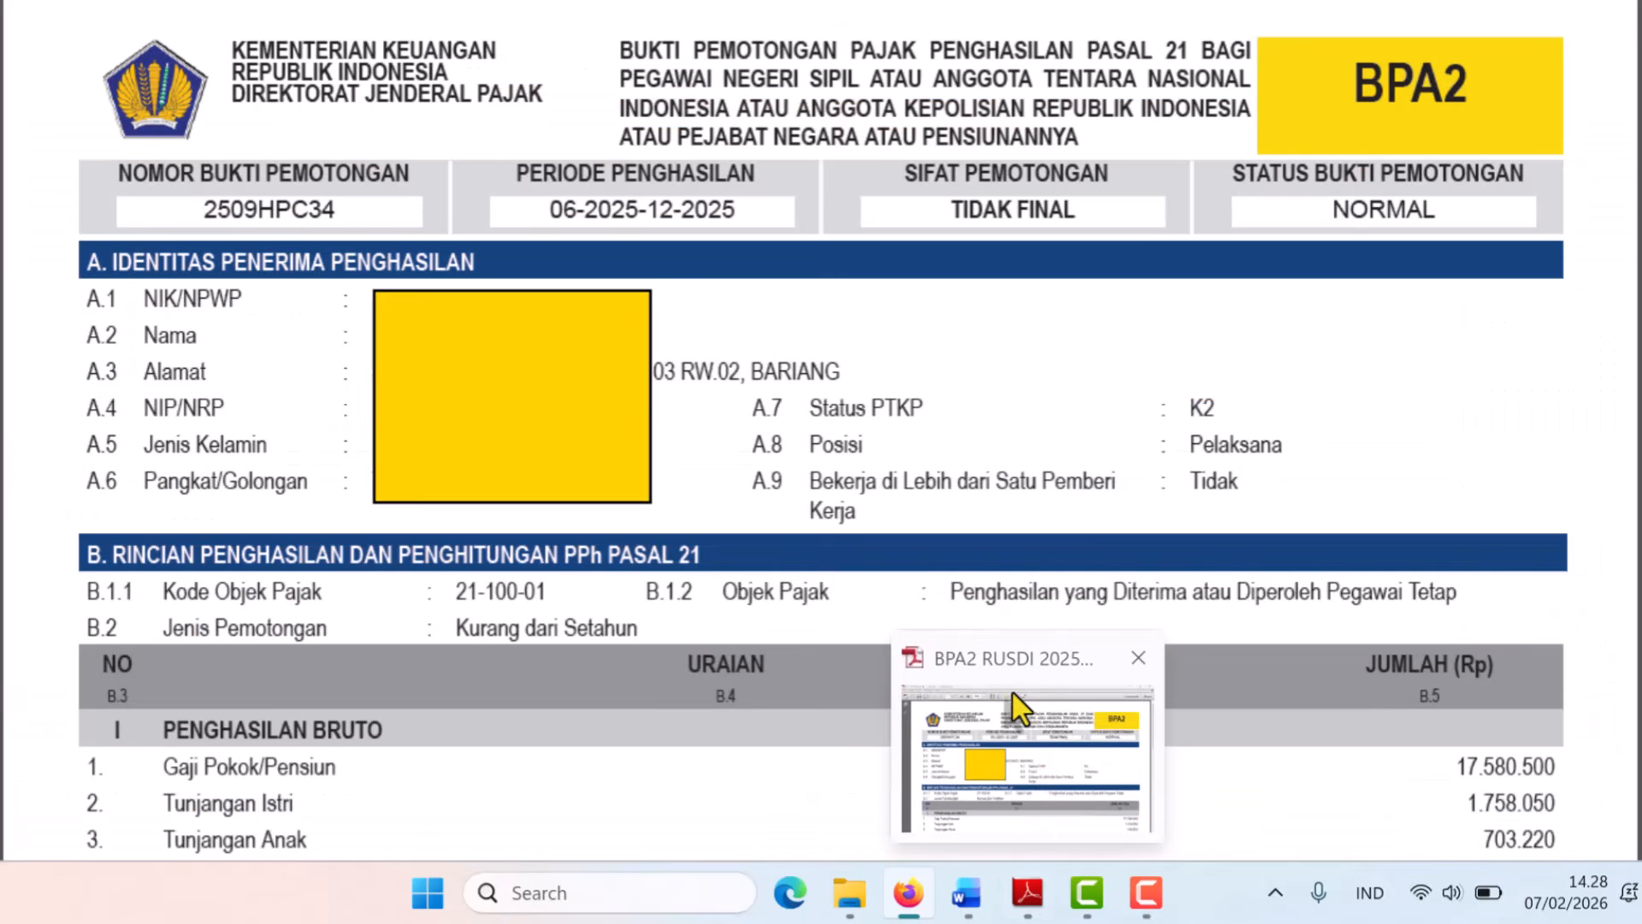
pyautogui.click(1013, 693)
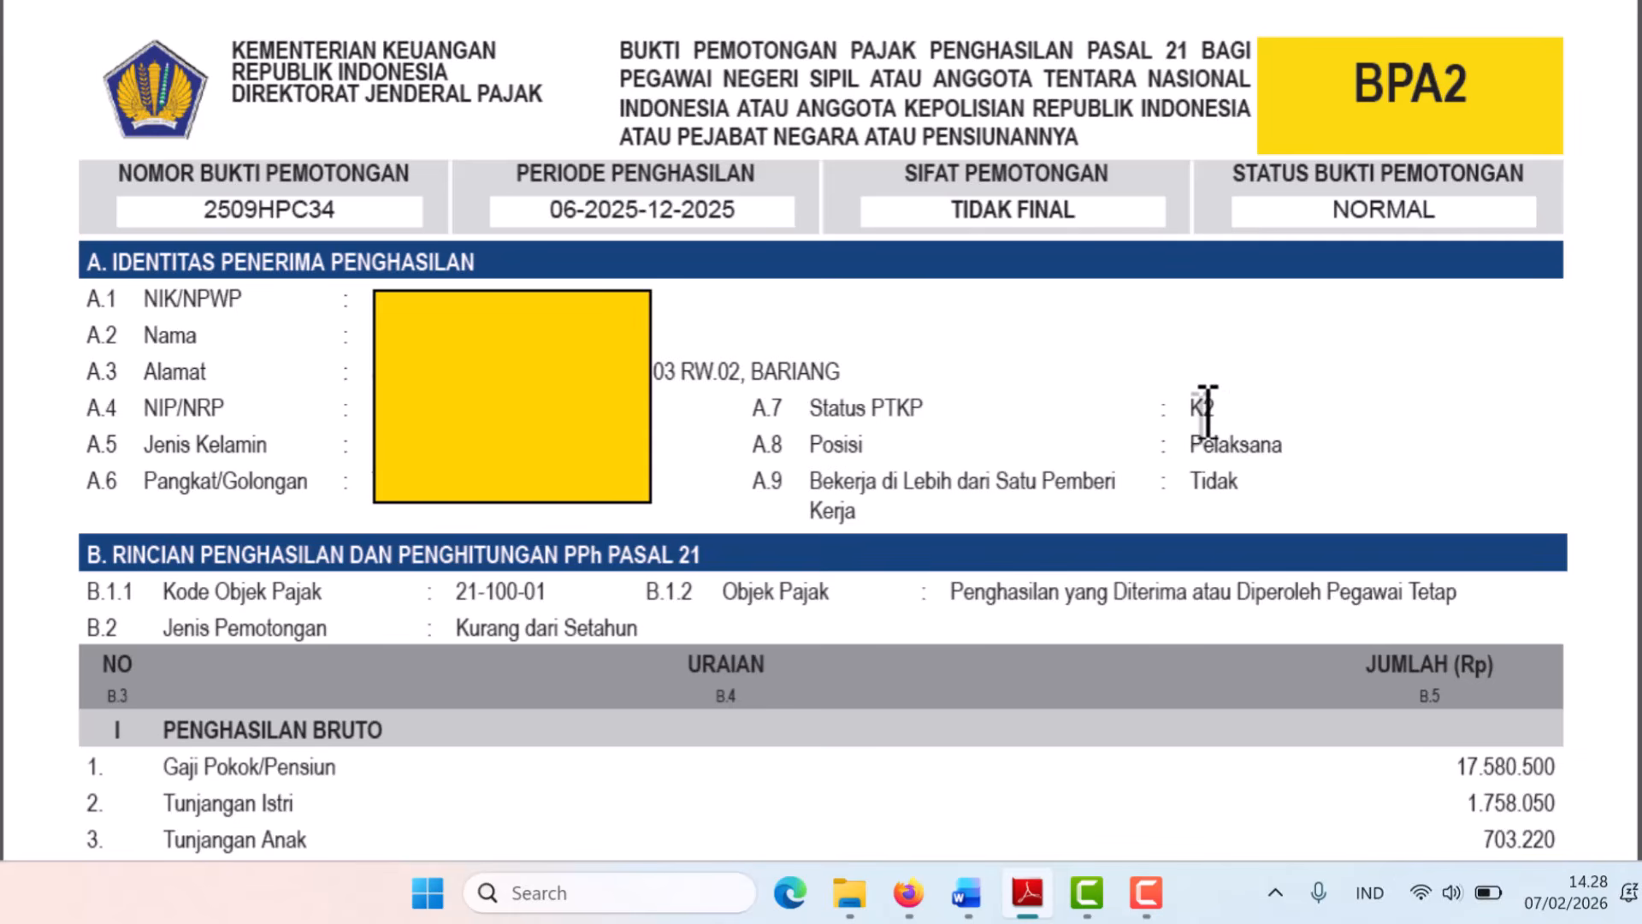
pyautogui.moveTo(1221, 409); pyautogui.dragTo(841, 410)
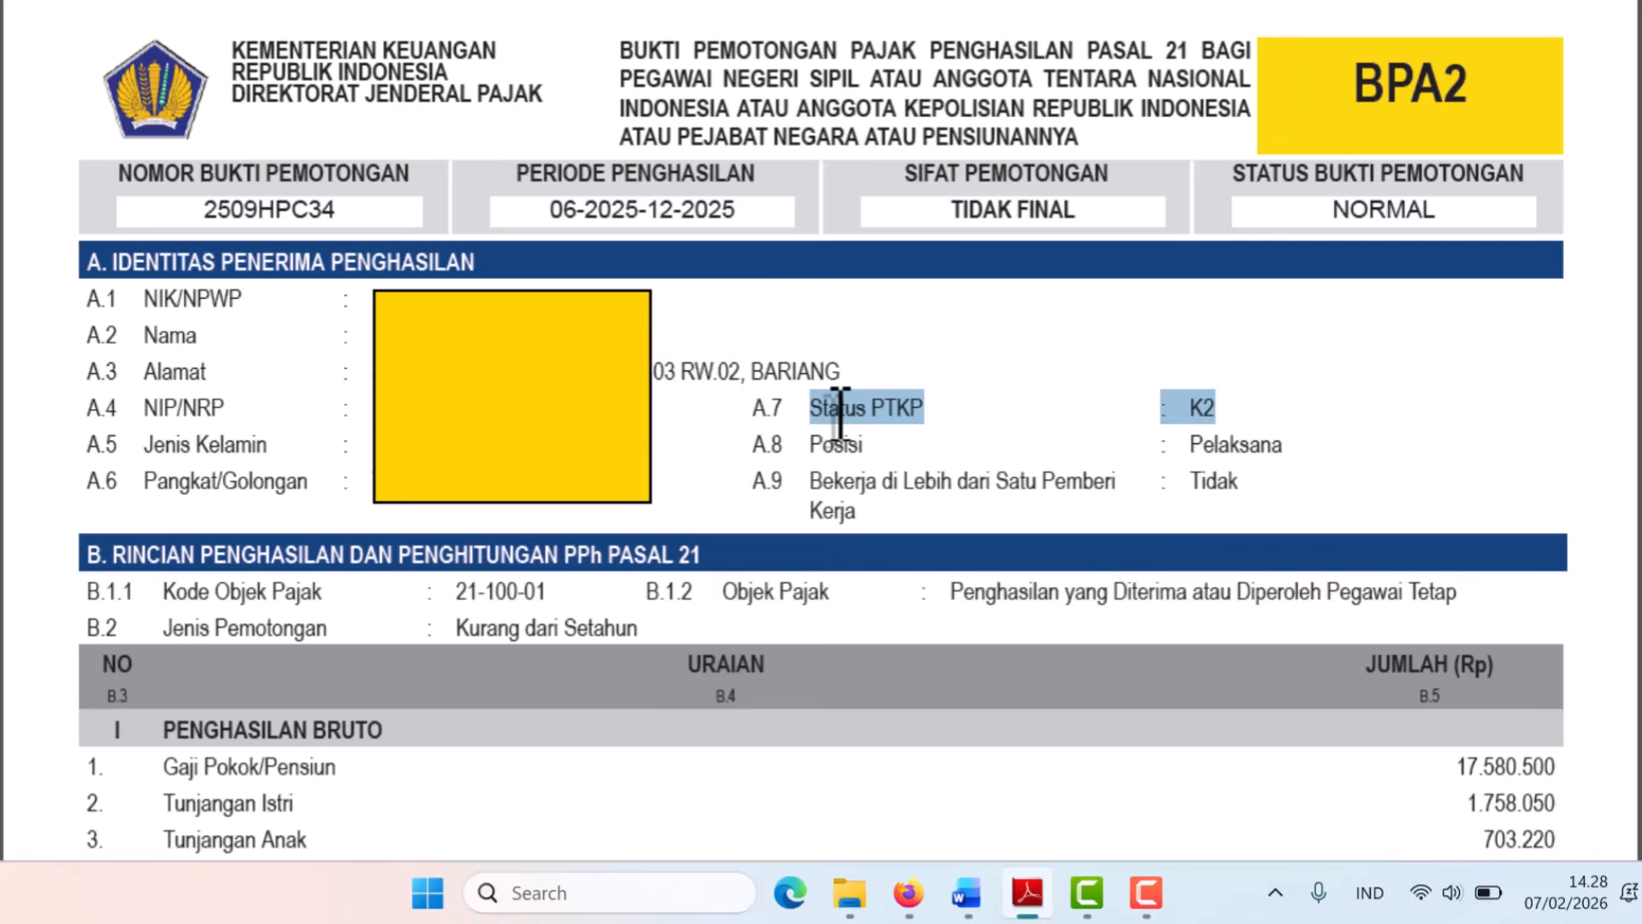
pyautogui.hotkey('alt', 'Tab')
pyautogui.click(1101, 476)
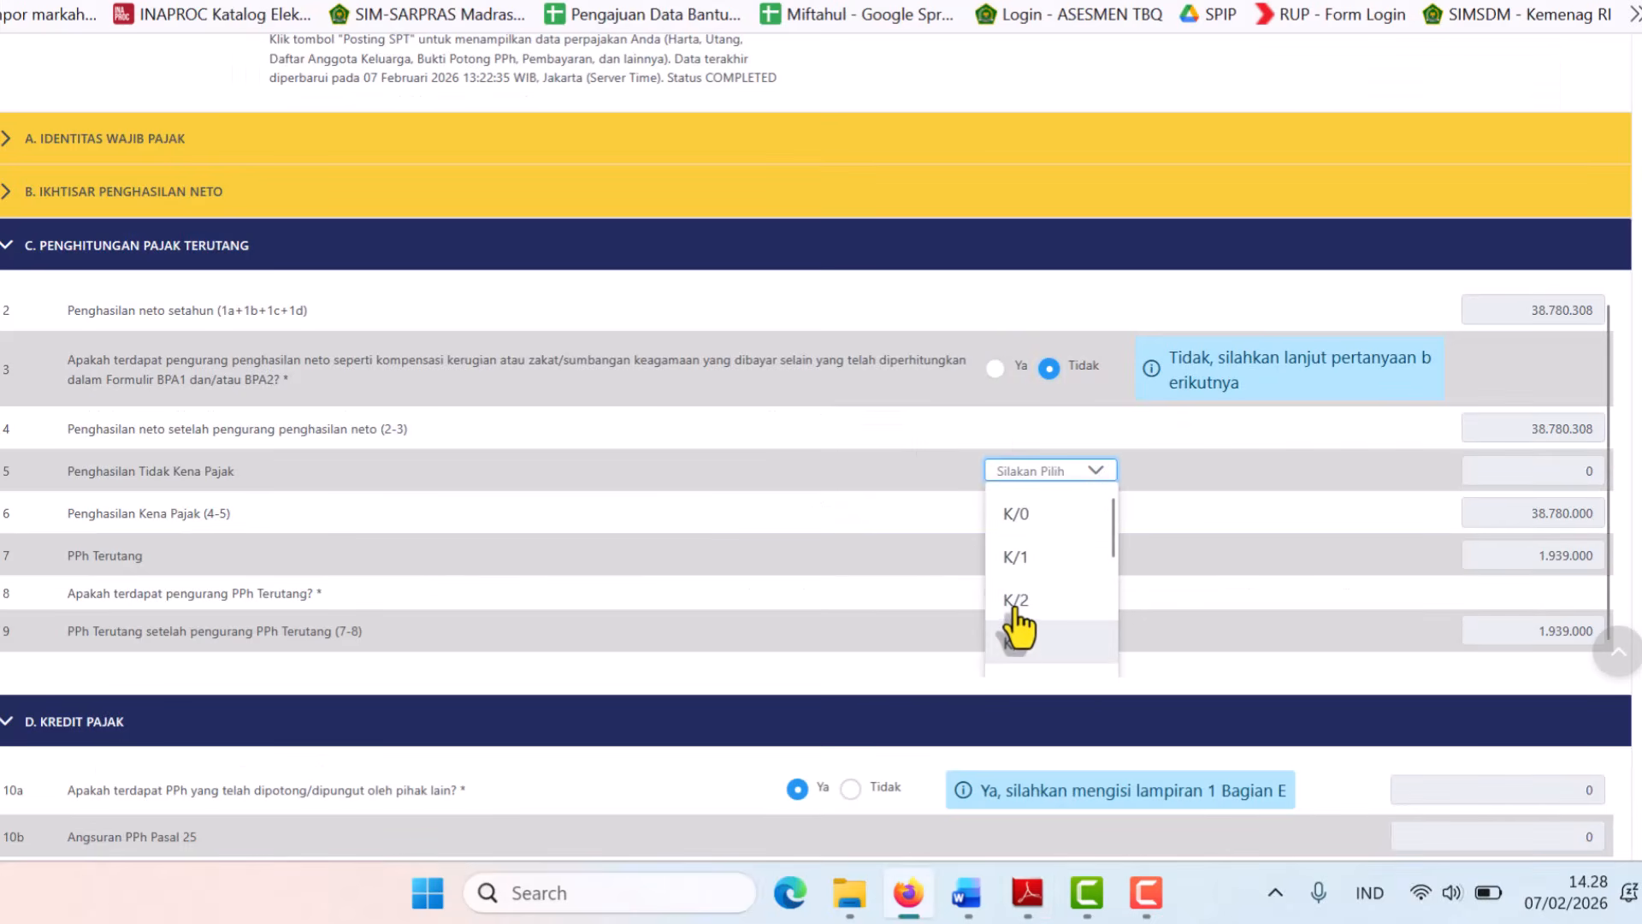
# Select K/2 as PTKP status so taxable income and PPh Terutang become 0.
pyautogui.click(1014, 599)
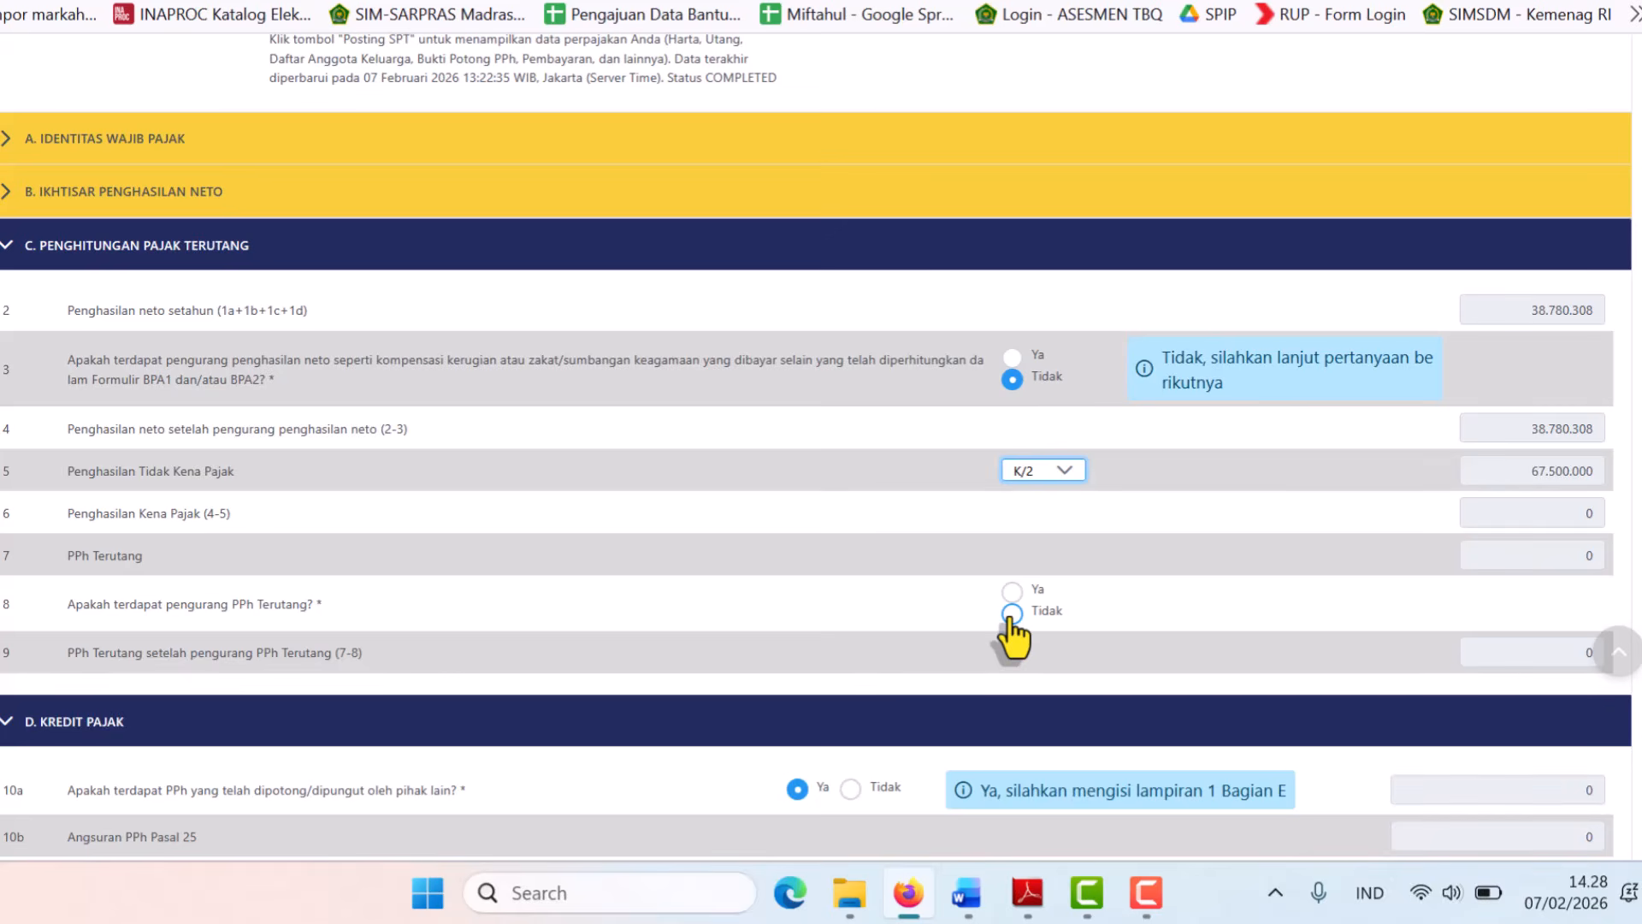
pyautogui.hotkey('alt', 'Tab')
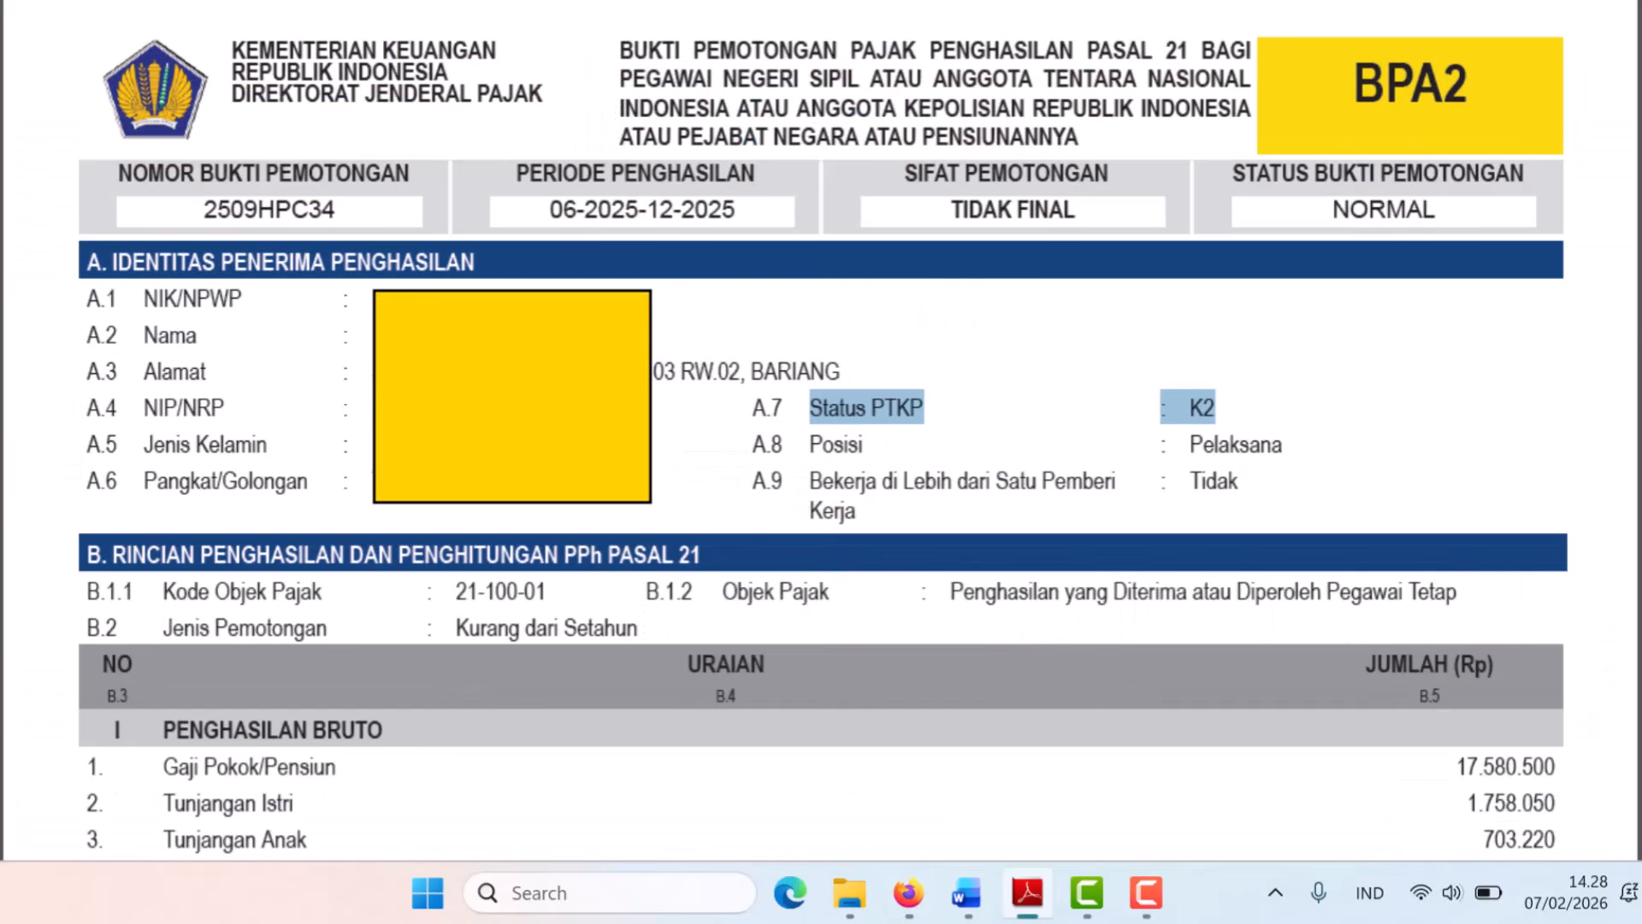
# Verify row 20 PPh Pasal 21 Terutang reads 0 on the BPA2 slip.
pyautogui.scroll(-10, 820, 428)
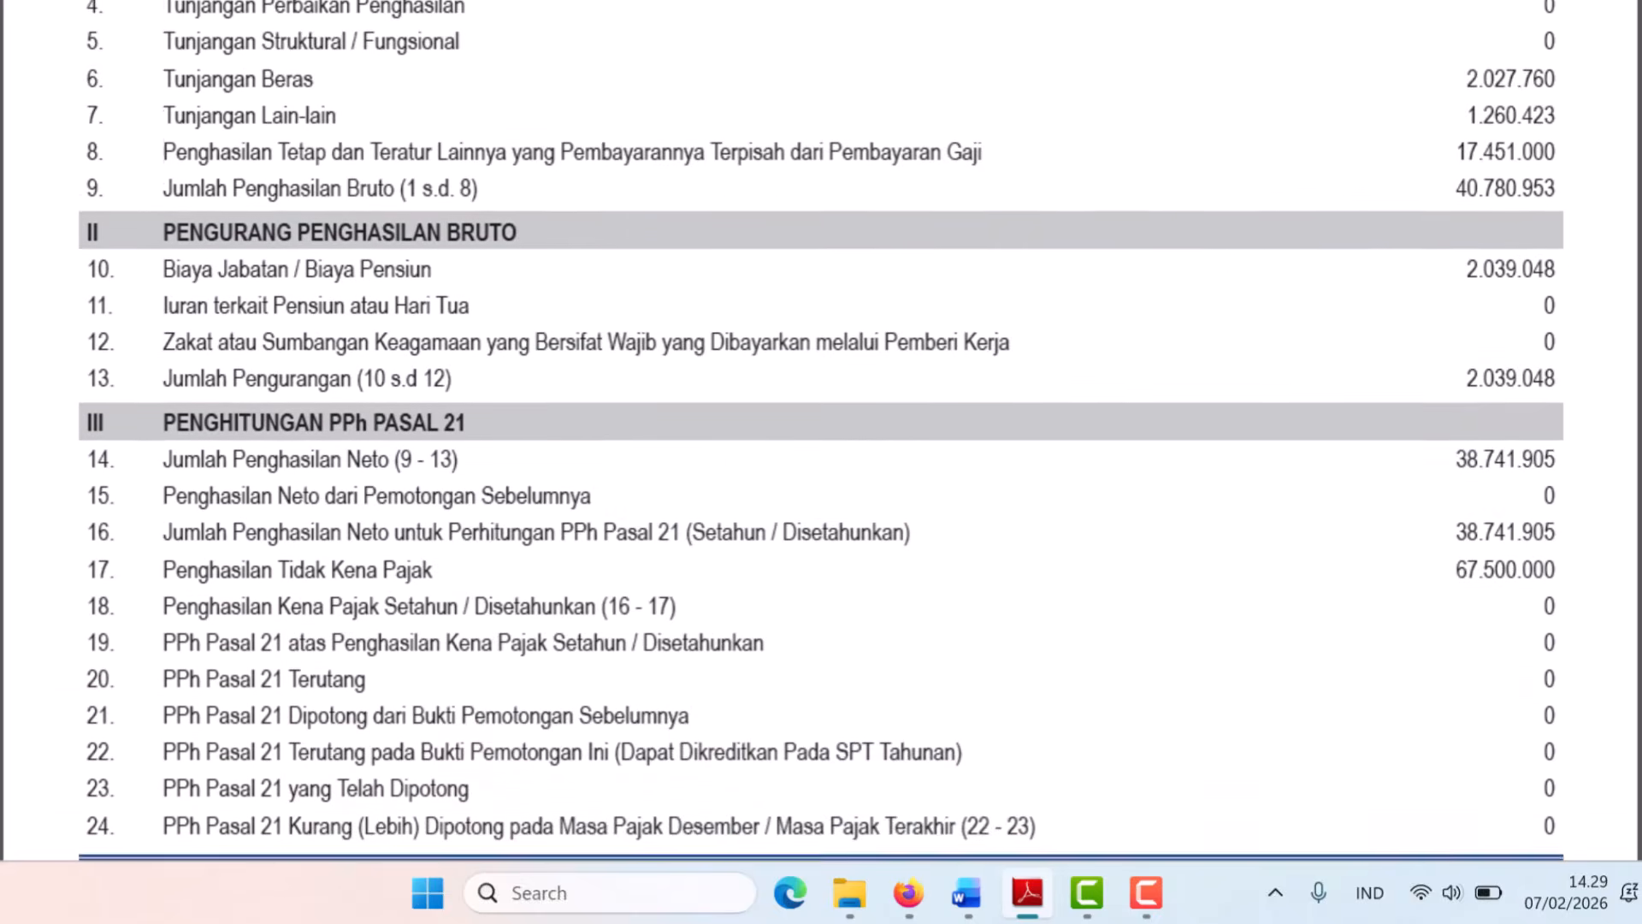
pyautogui.scroll(-2, 821, 427)
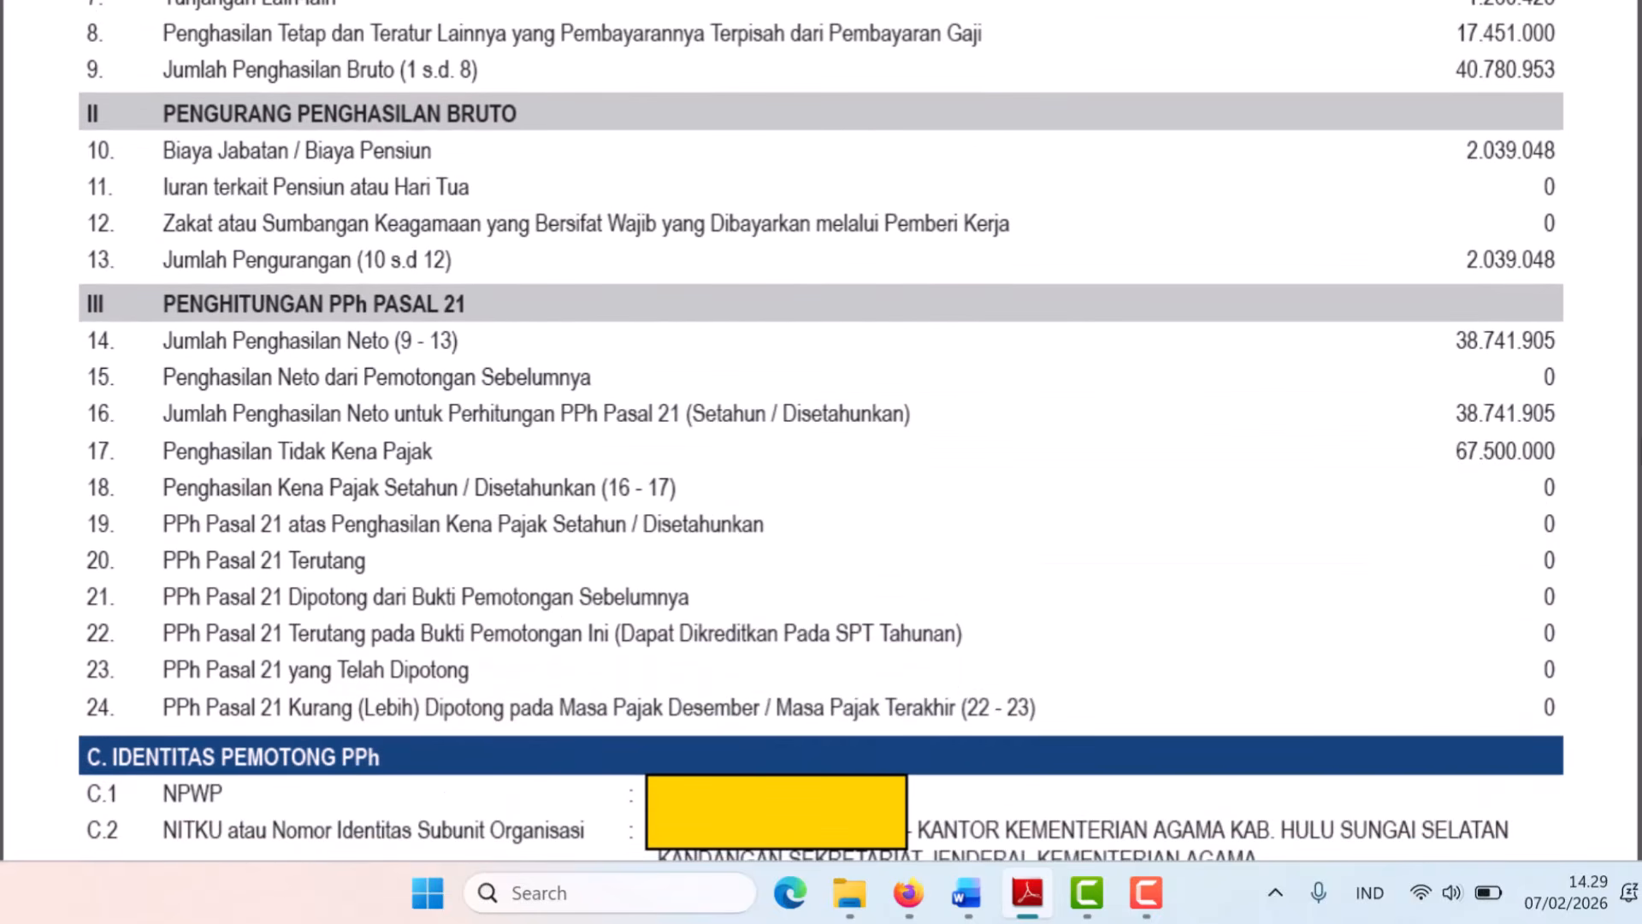
pyautogui.scroll(-2, 821, 428)
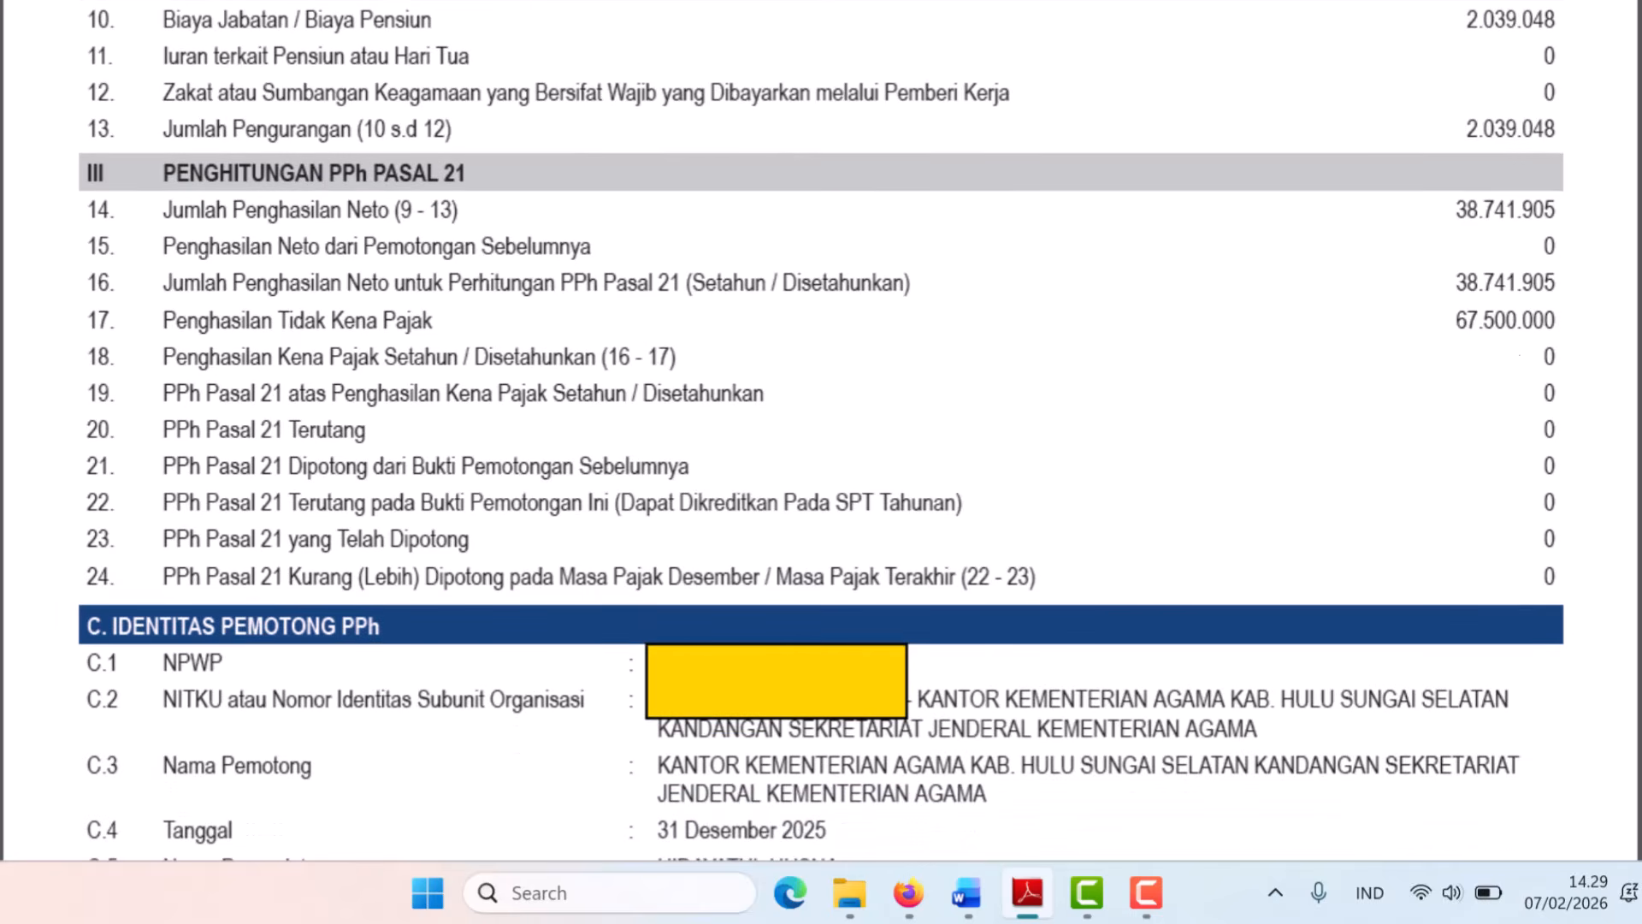
pyautogui.moveTo(162, 429); pyautogui.dragTo(357, 432)
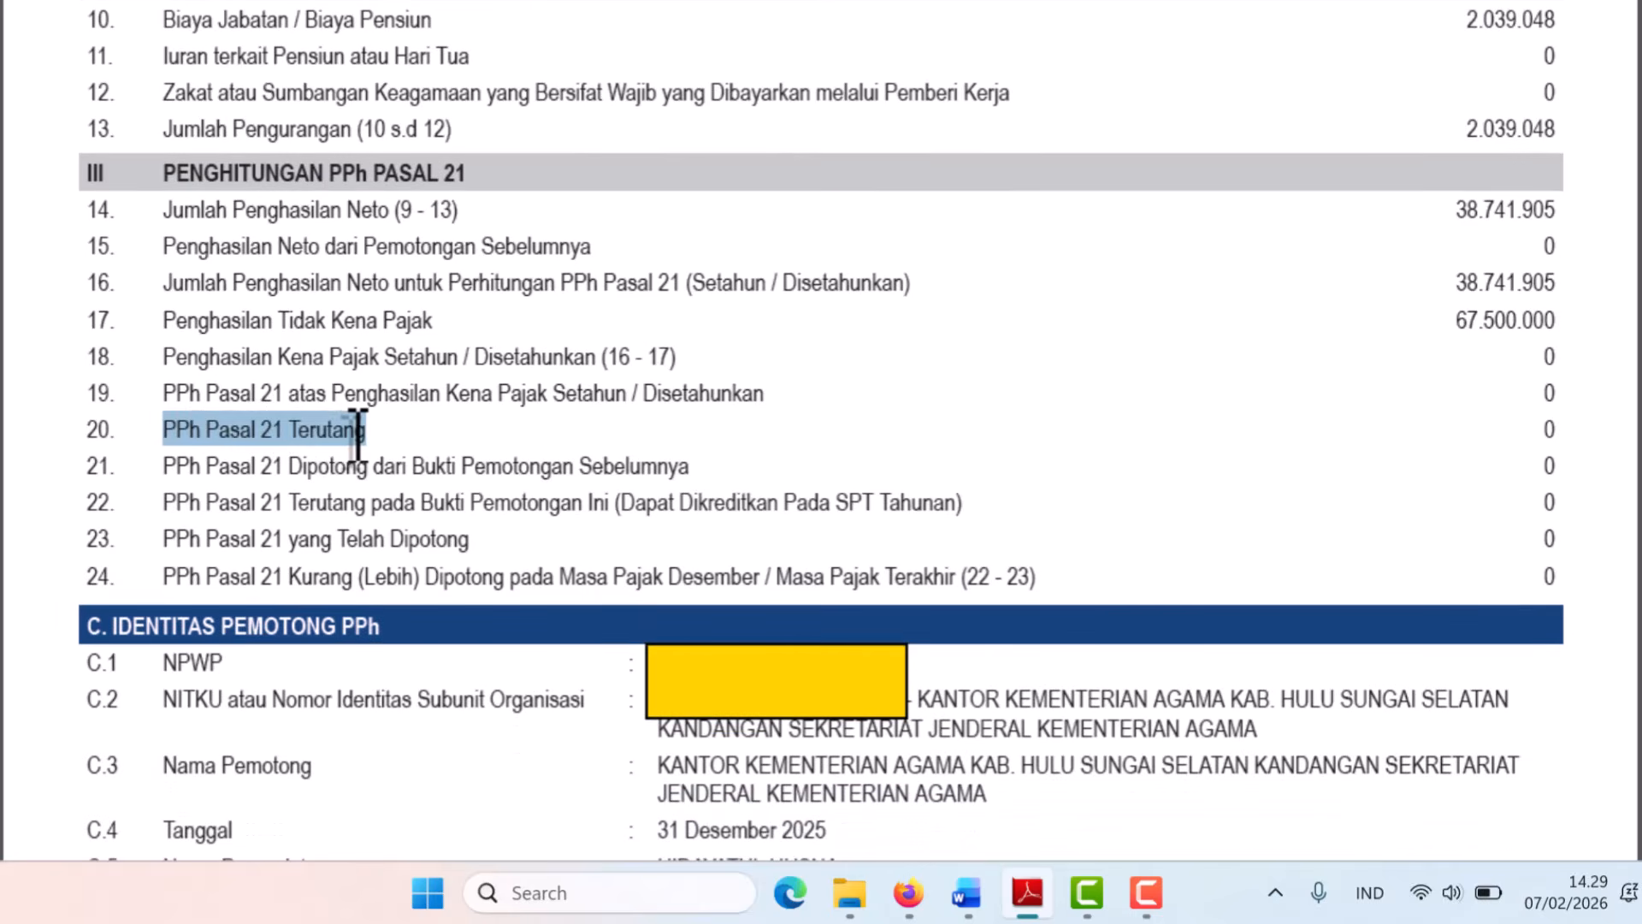
pyautogui.click(1551, 425)
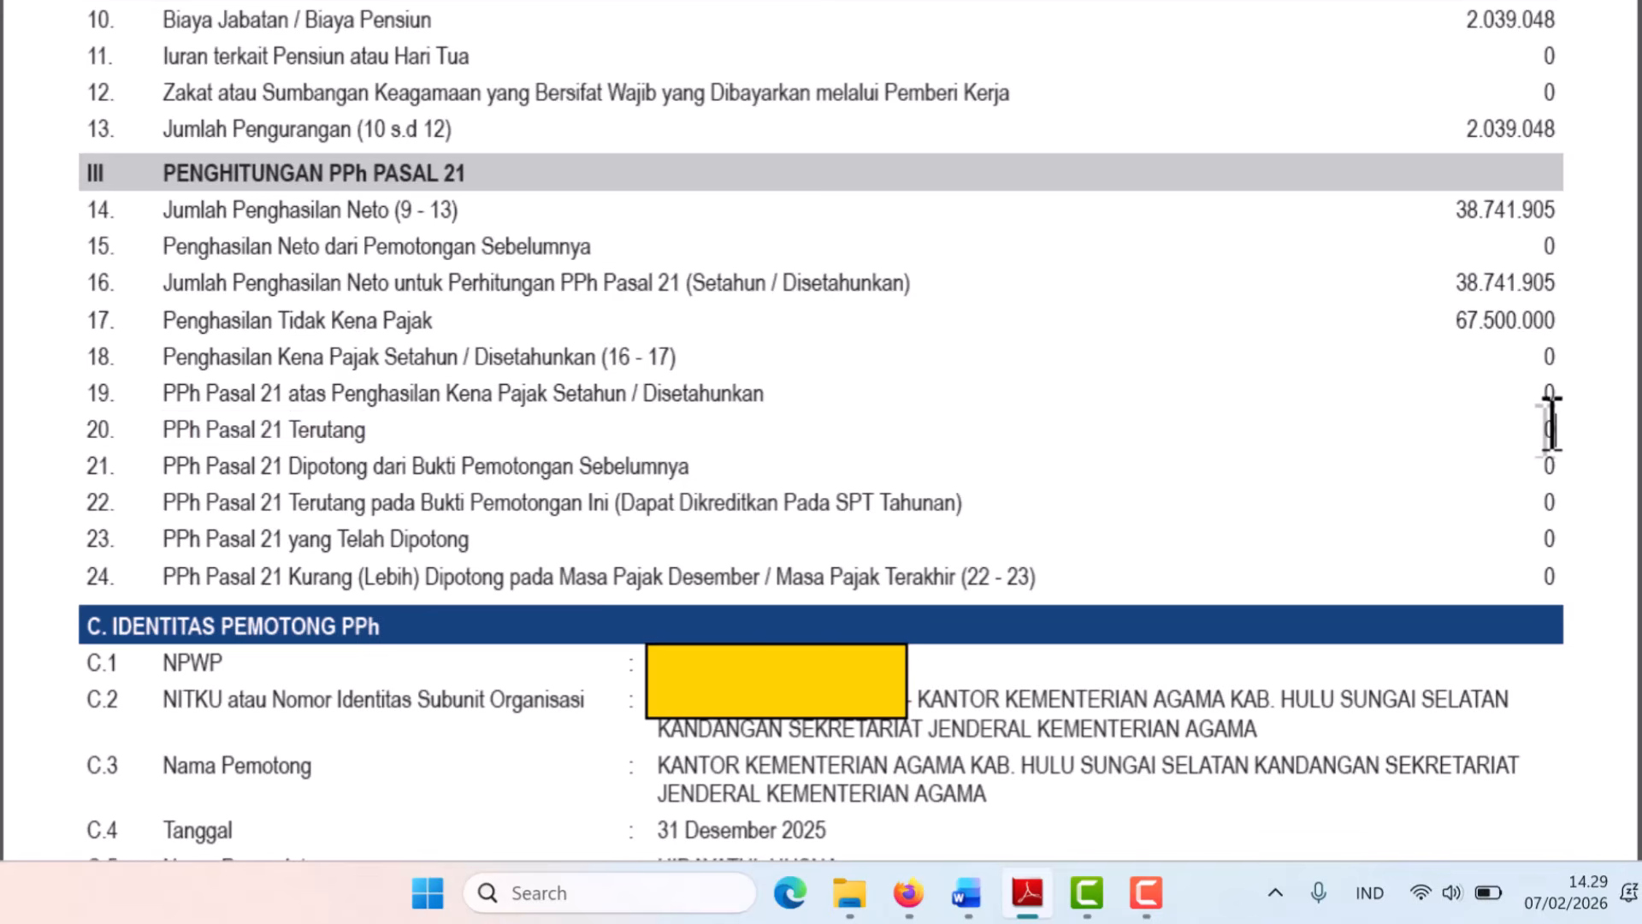
pyautogui.hotkey('alt', 'Tab')
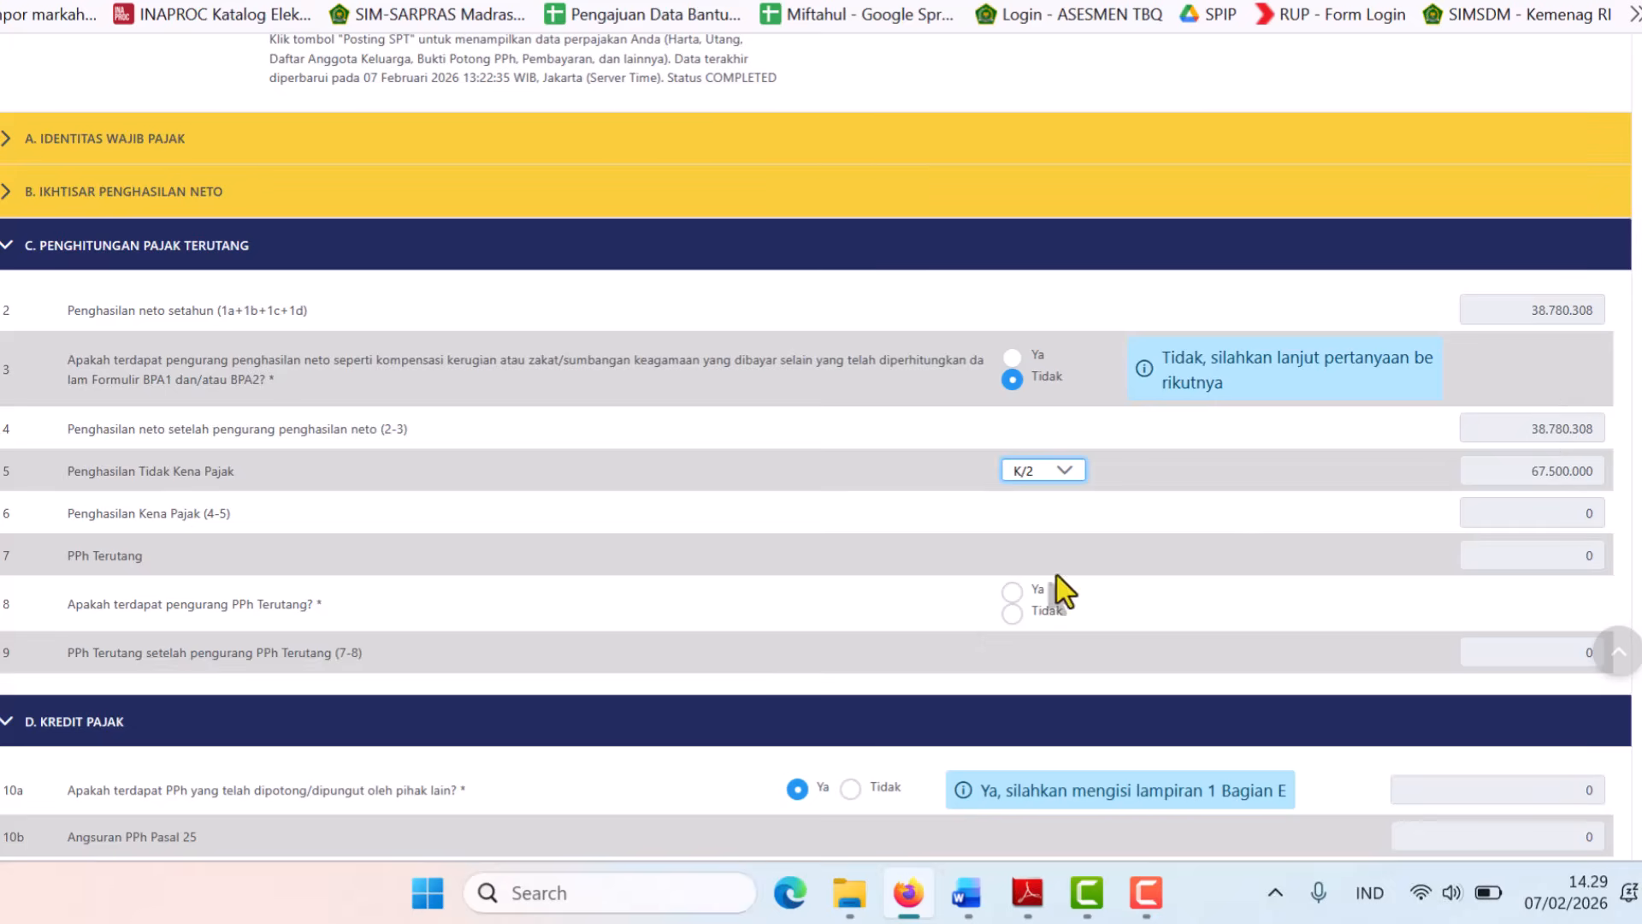
# Answer Tidak to question 8, change question 10a to Tidak, and answer Tidak to 10d.
pyautogui.click(1011, 614)
pyautogui.scroll(-4, 1009, 629)
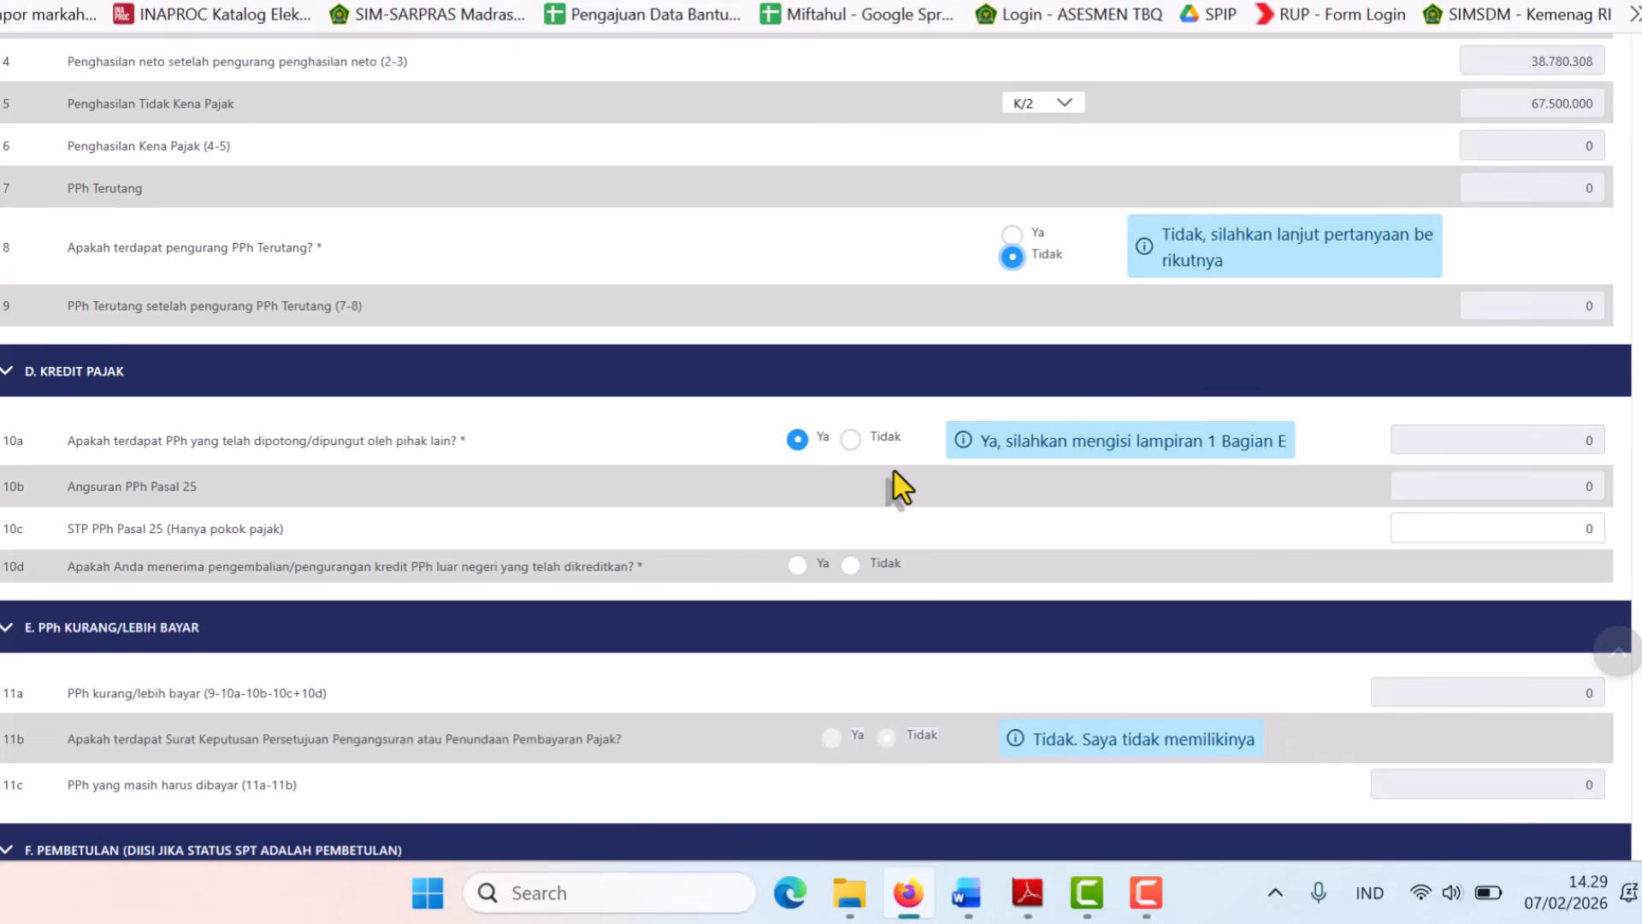
pyautogui.click(850, 439)
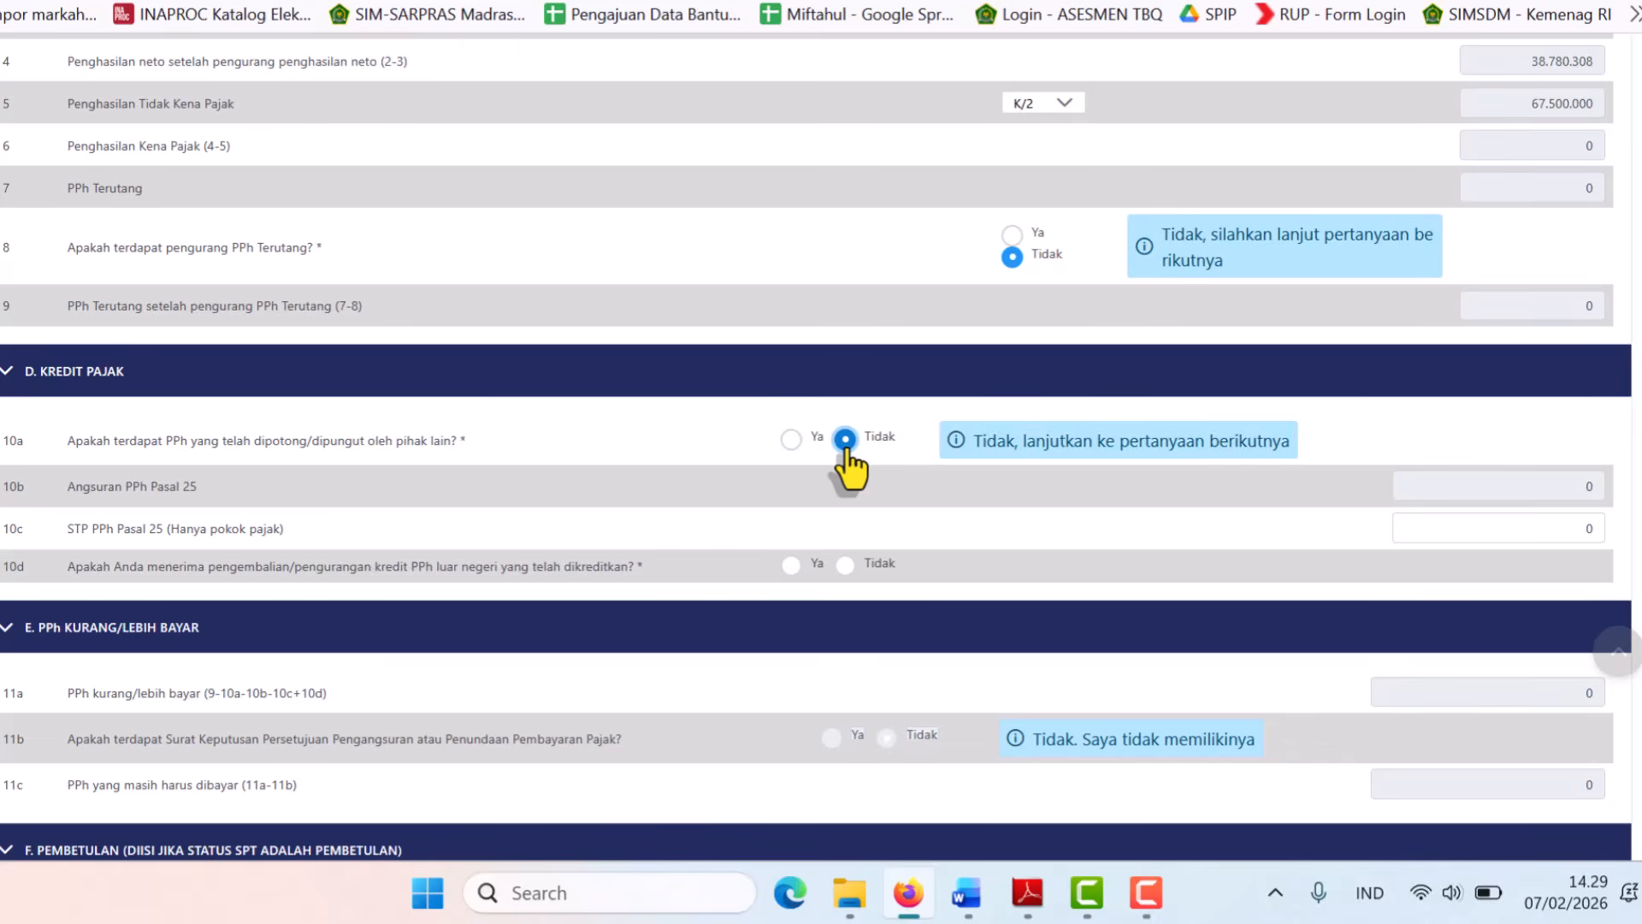
pyautogui.click(843, 566)
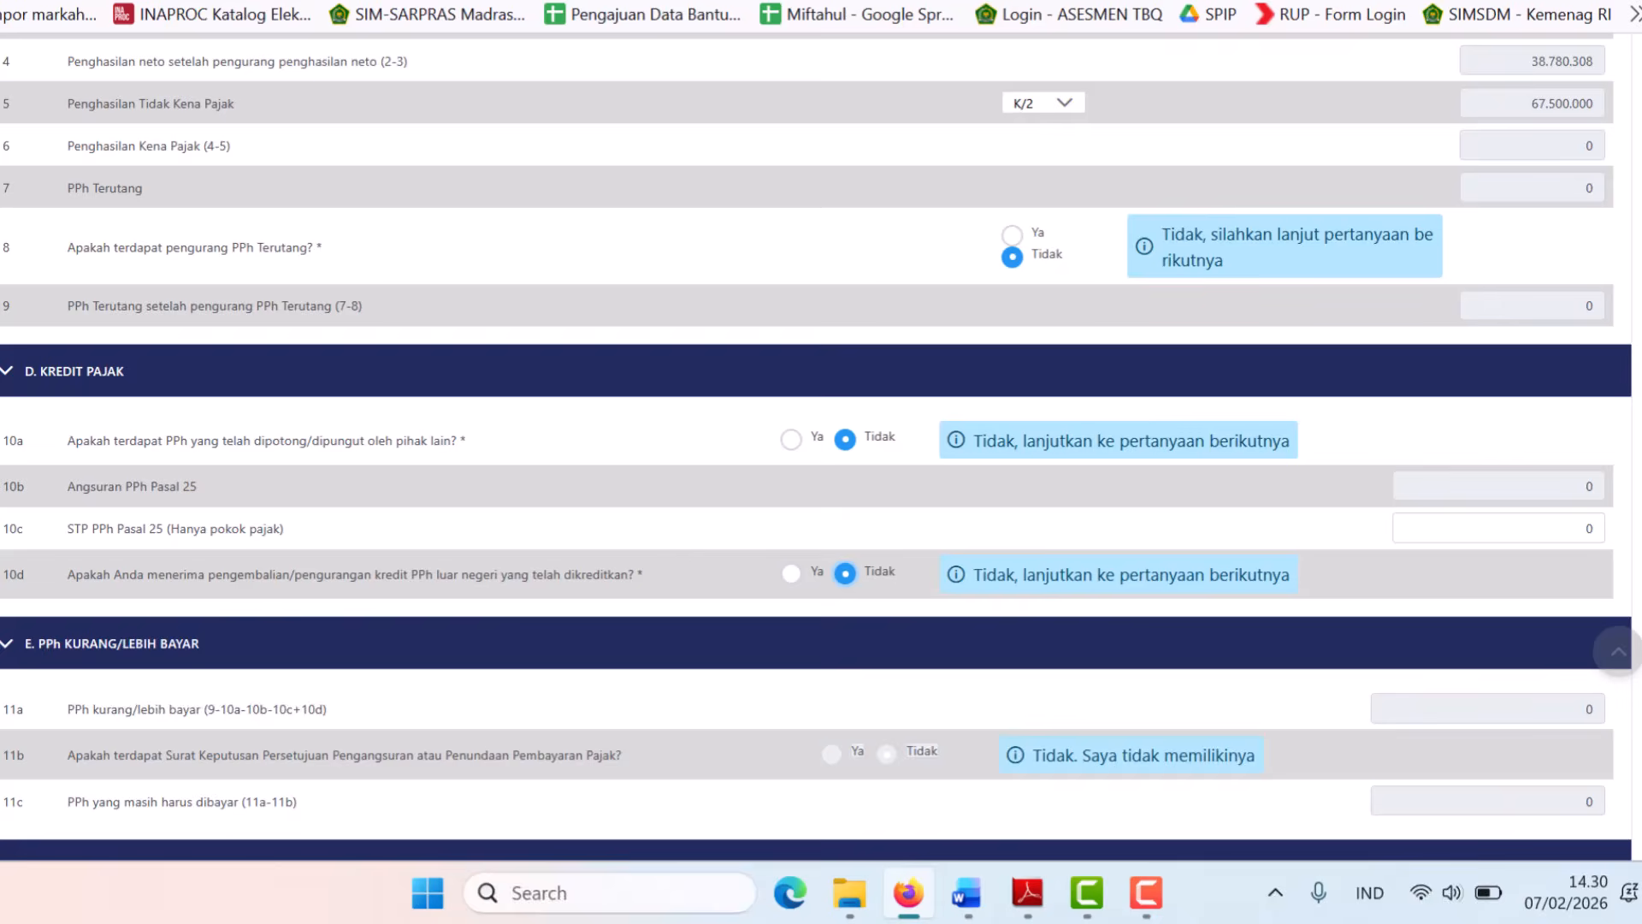
pyautogui.scroll(-3, 816, 447)
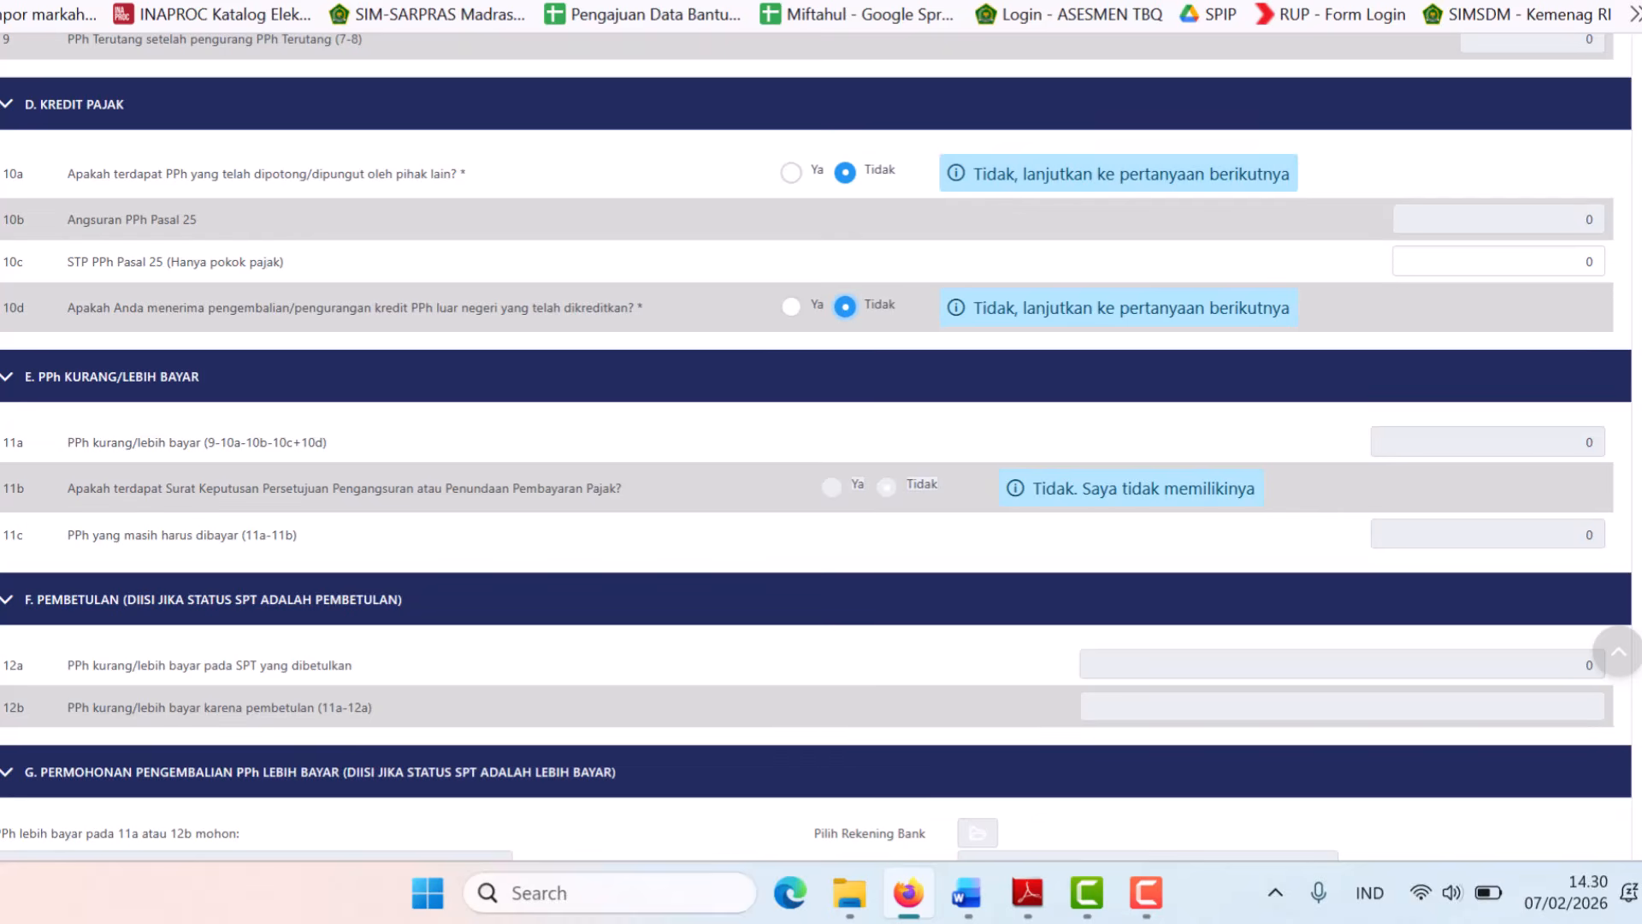
# Mark questions 13a, 13b and 13c in section H as Tidak.
pyautogui.scroll(-1, 816, 446)
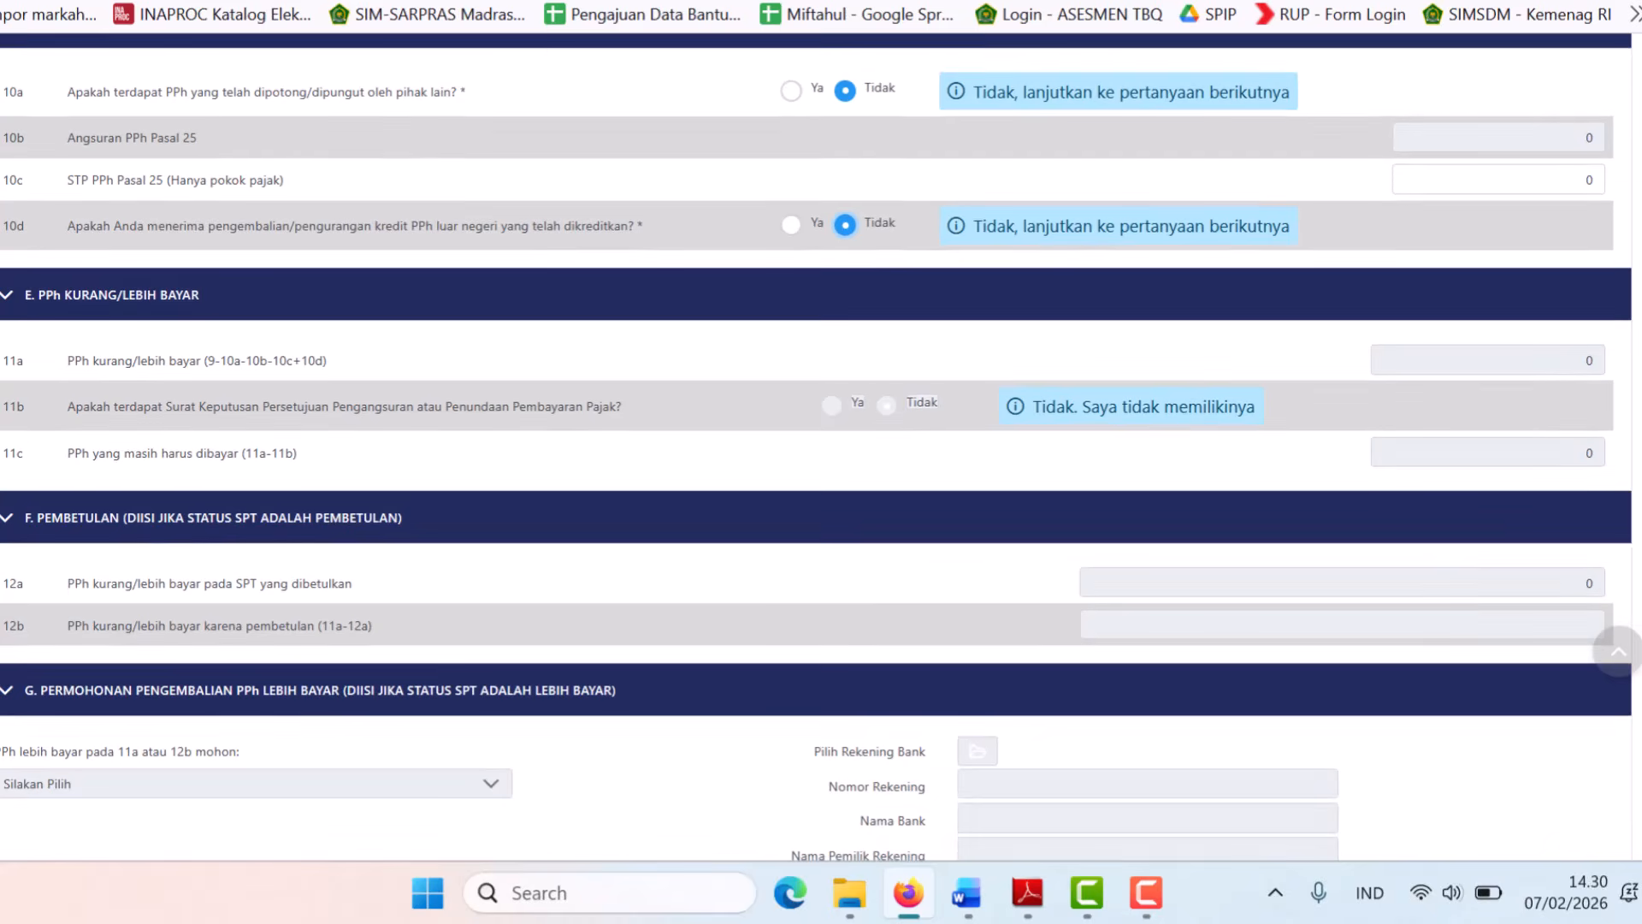
pyautogui.scroll(-5, 385, 605)
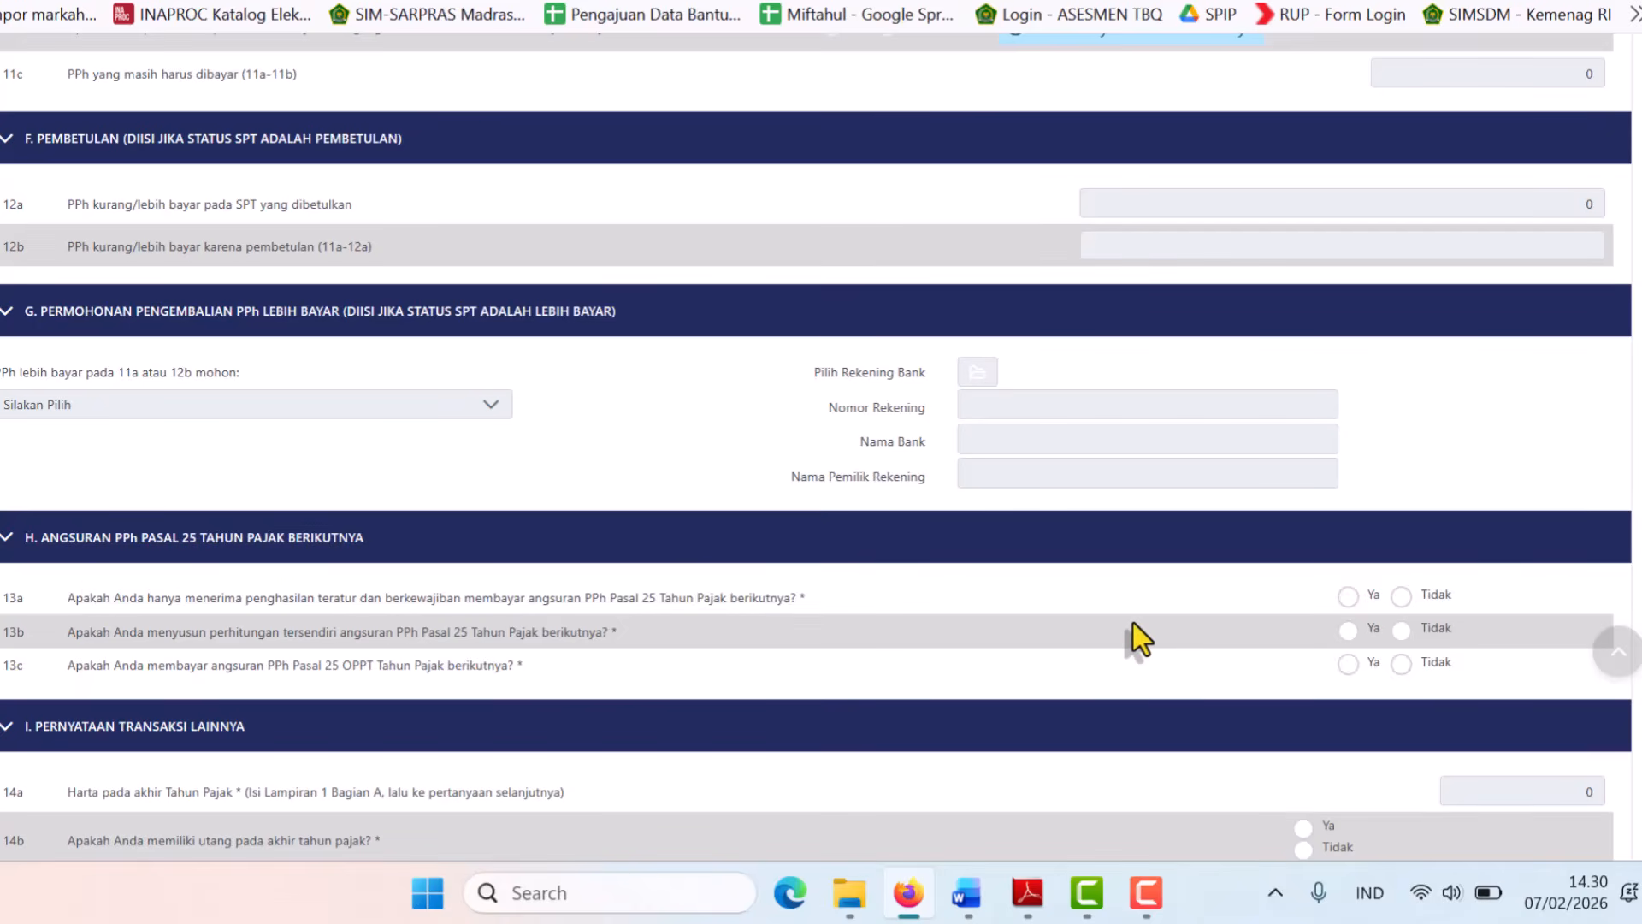
pyautogui.click(1400, 597)
pyautogui.click(1035, 647)
pyautogui.click(1035, 694)
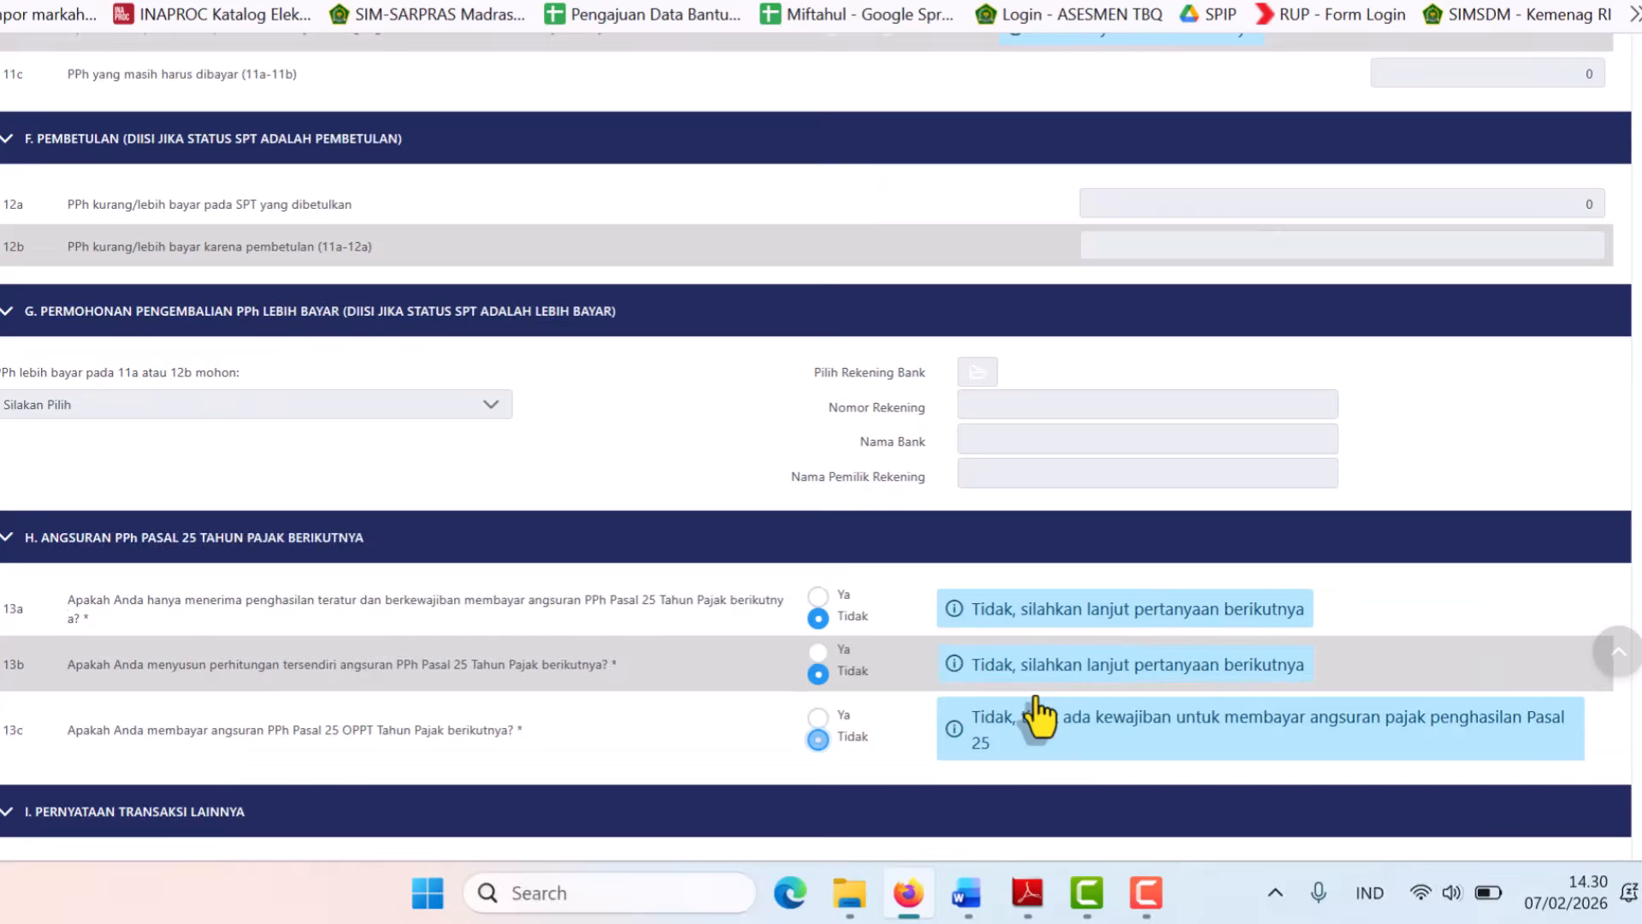
pyautogui.scroll(-2, 352, 715)
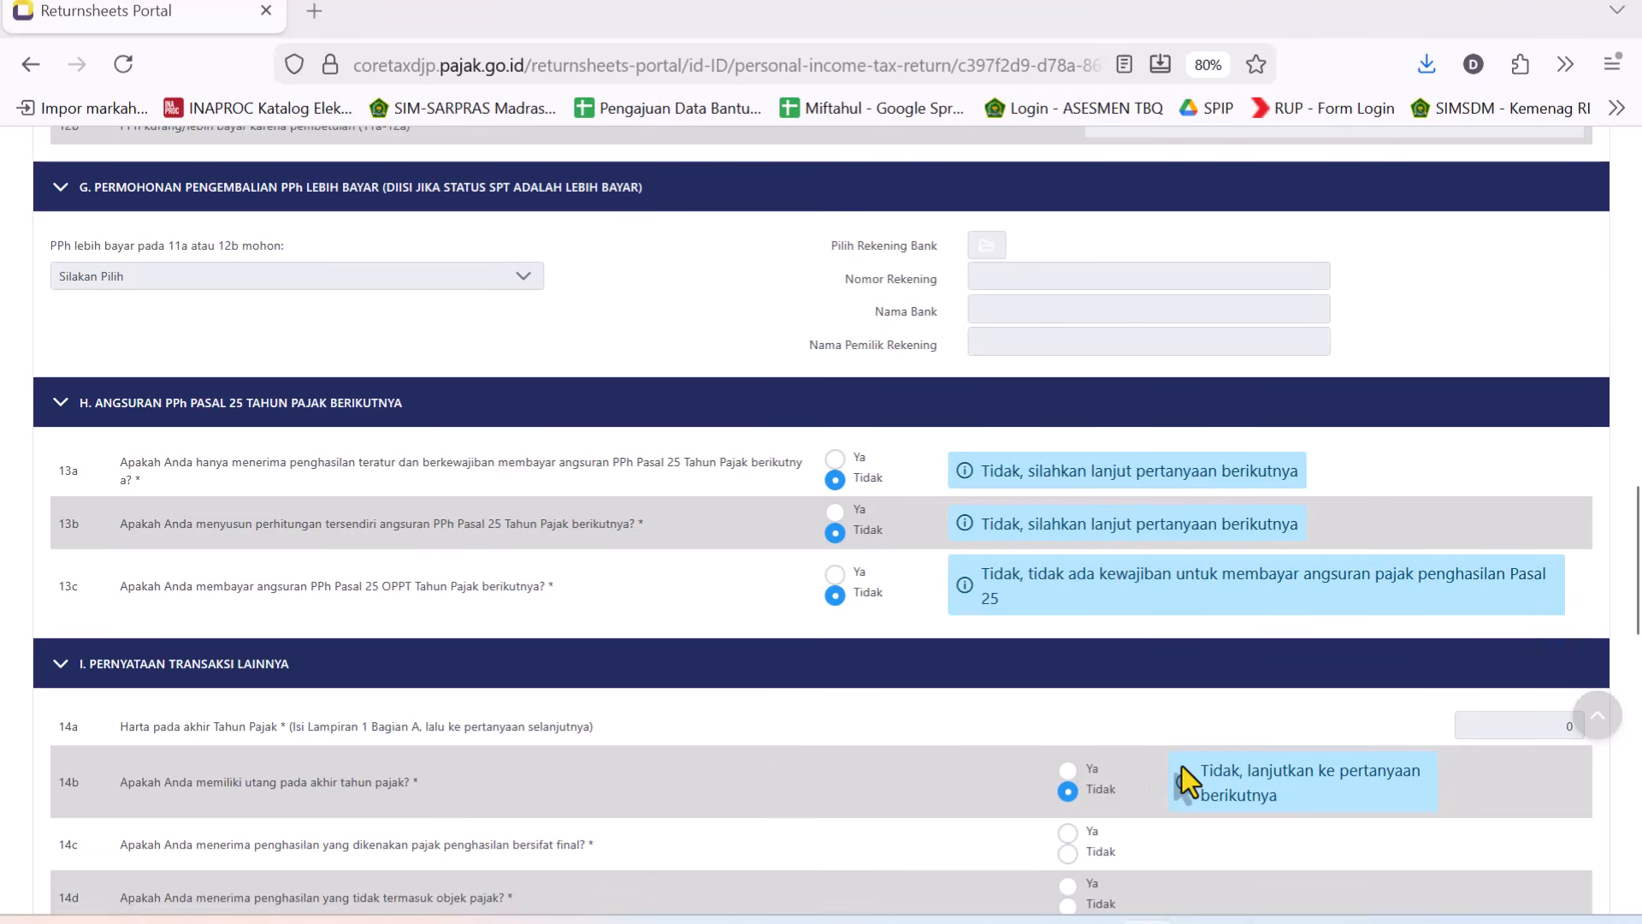
# Set question 14b on year-end debts to Tidak and question 14c on final-taxed income to Ya.
pyautogui.click(1069, 770)
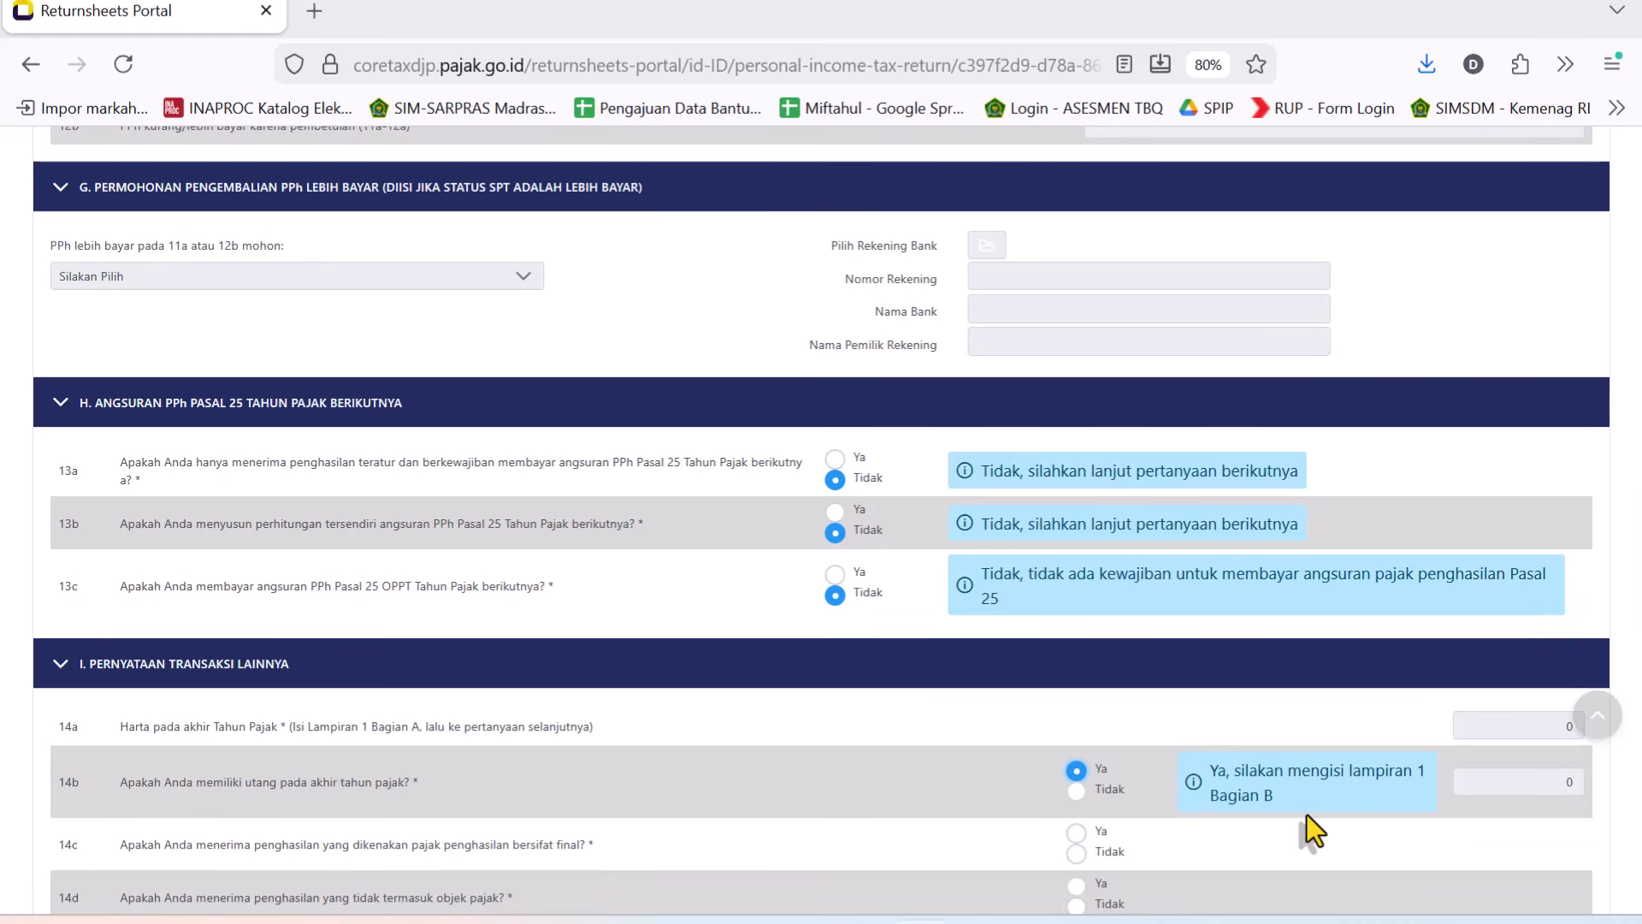
pyautogui.click(1076, 791)
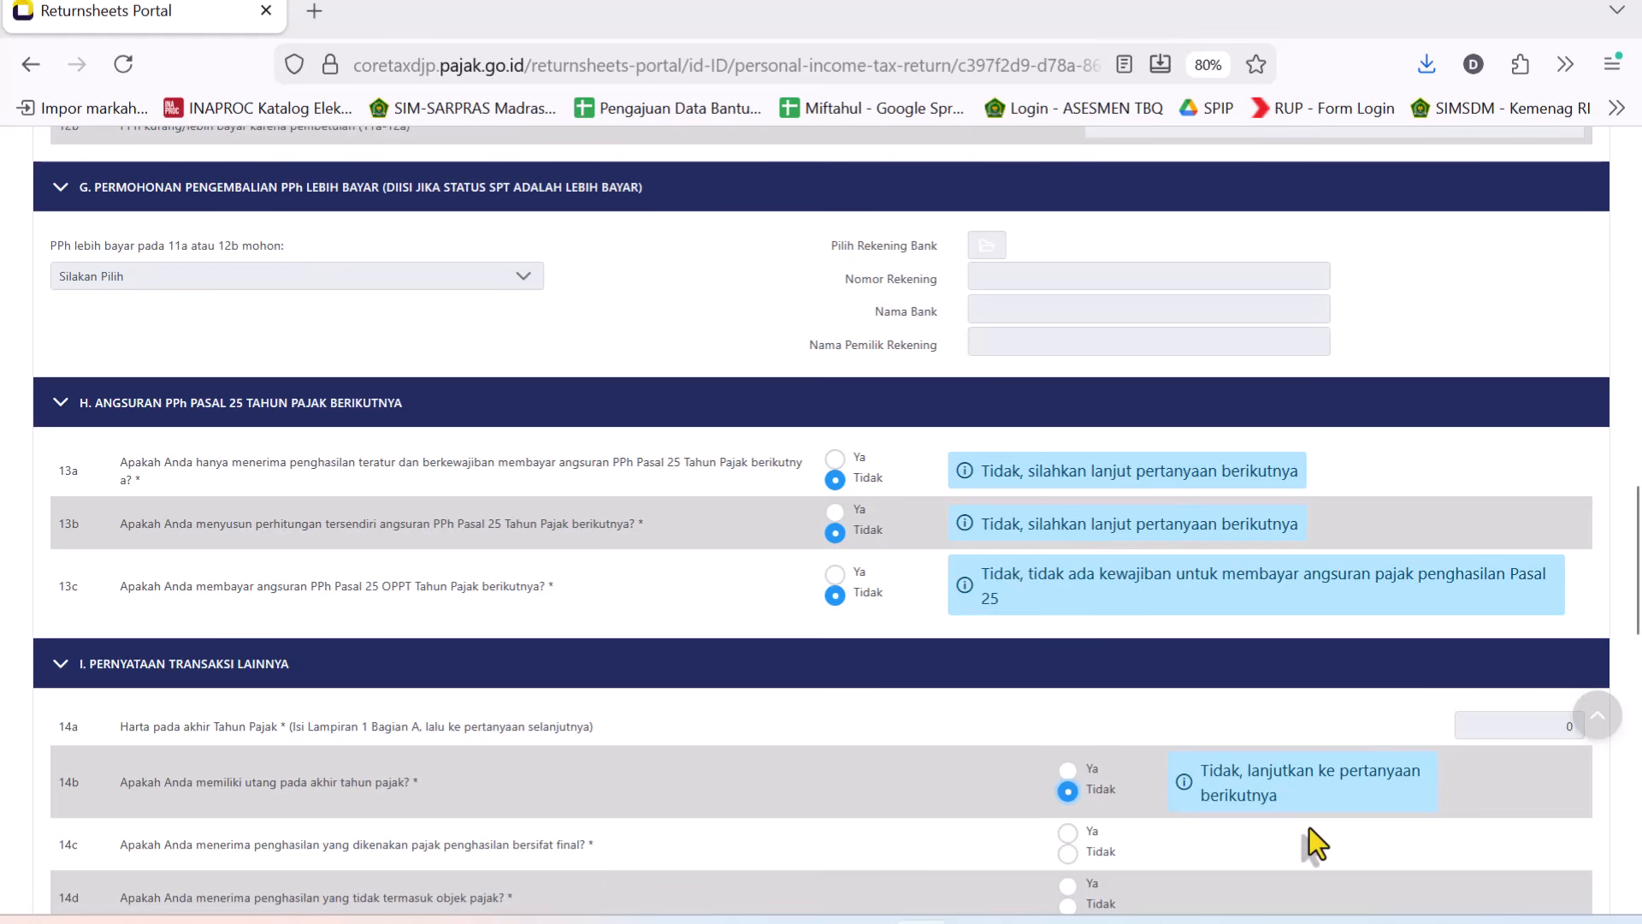
pyautogui.click(1069, 833)
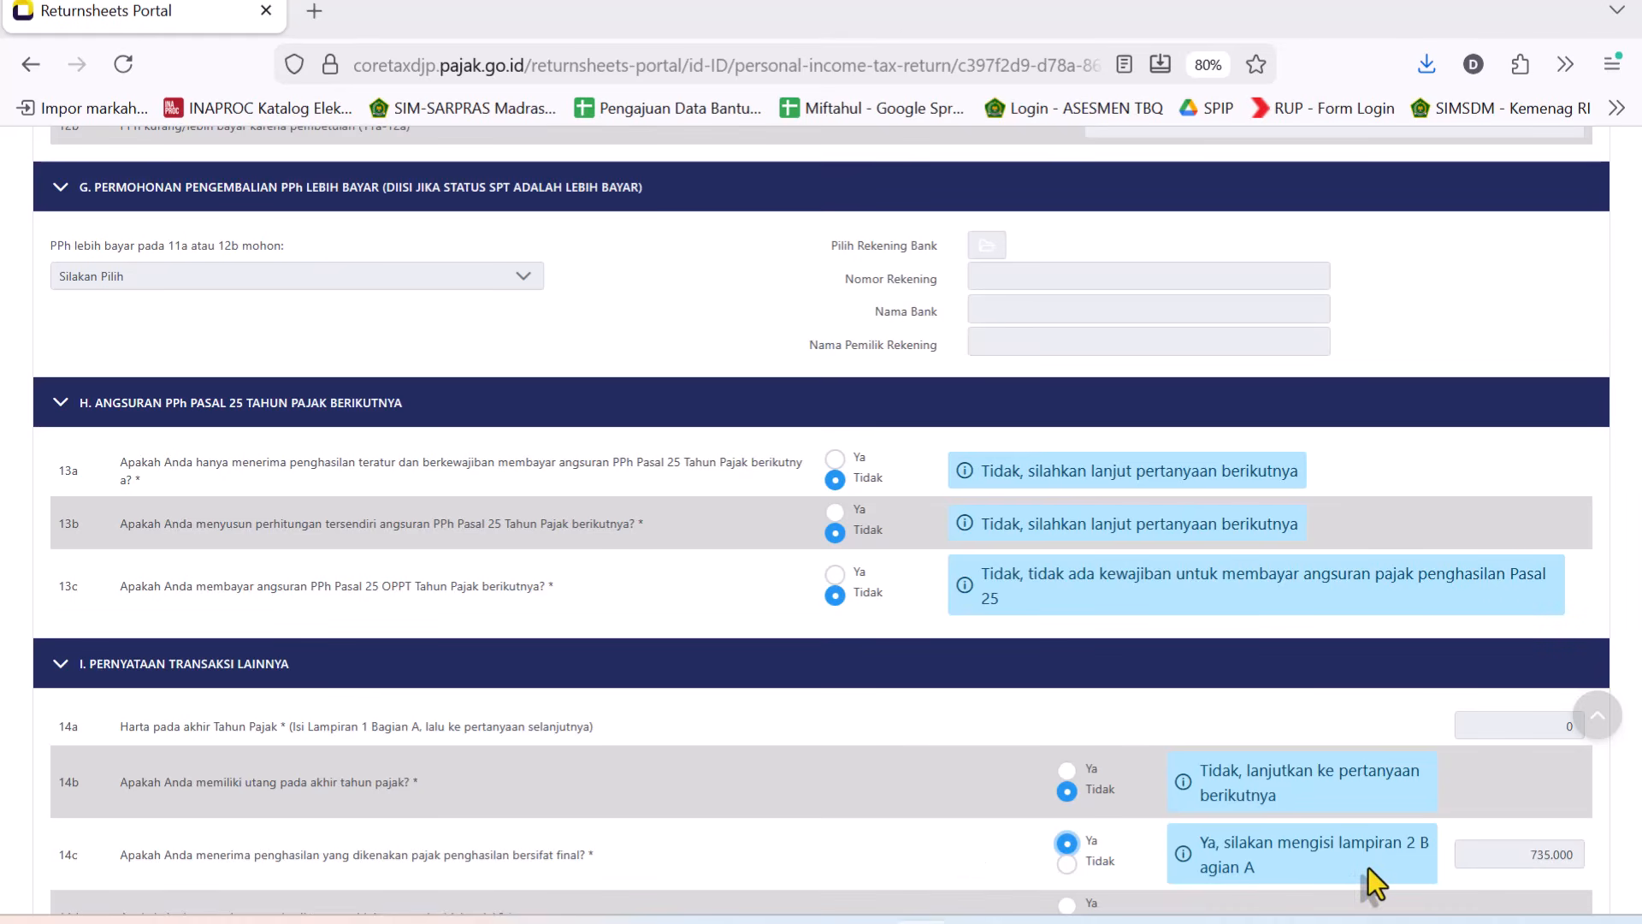
# Mark questions 14d and 14g in section I as Tidak.
pyautogui.scroll(-3, 838, 622)
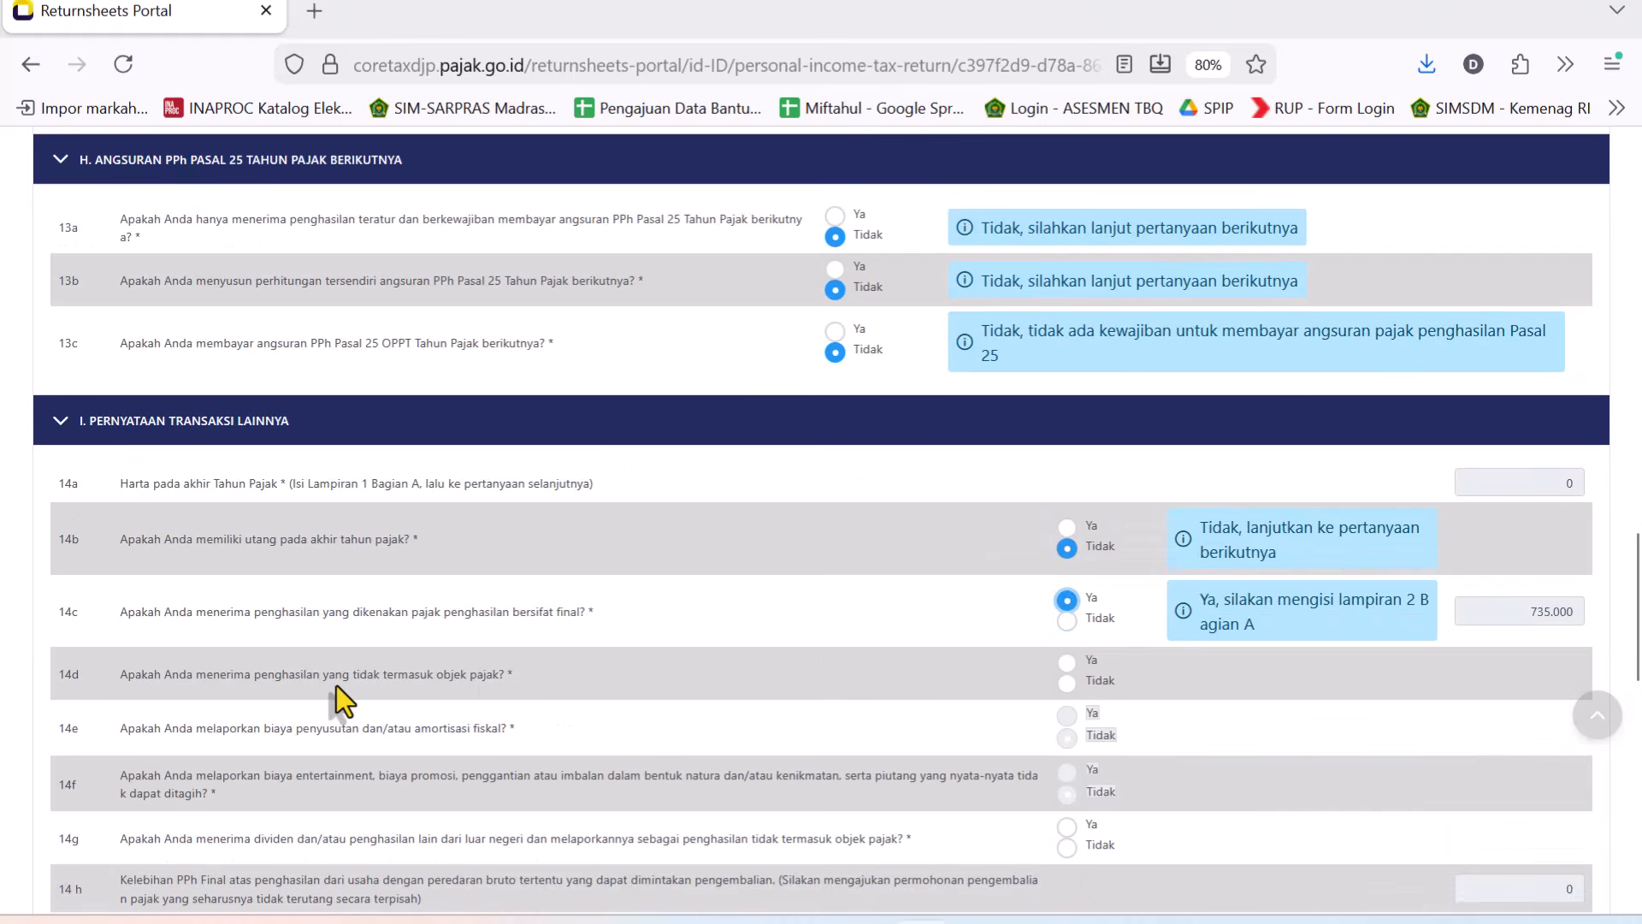
pyautogui.click(1065, 682)
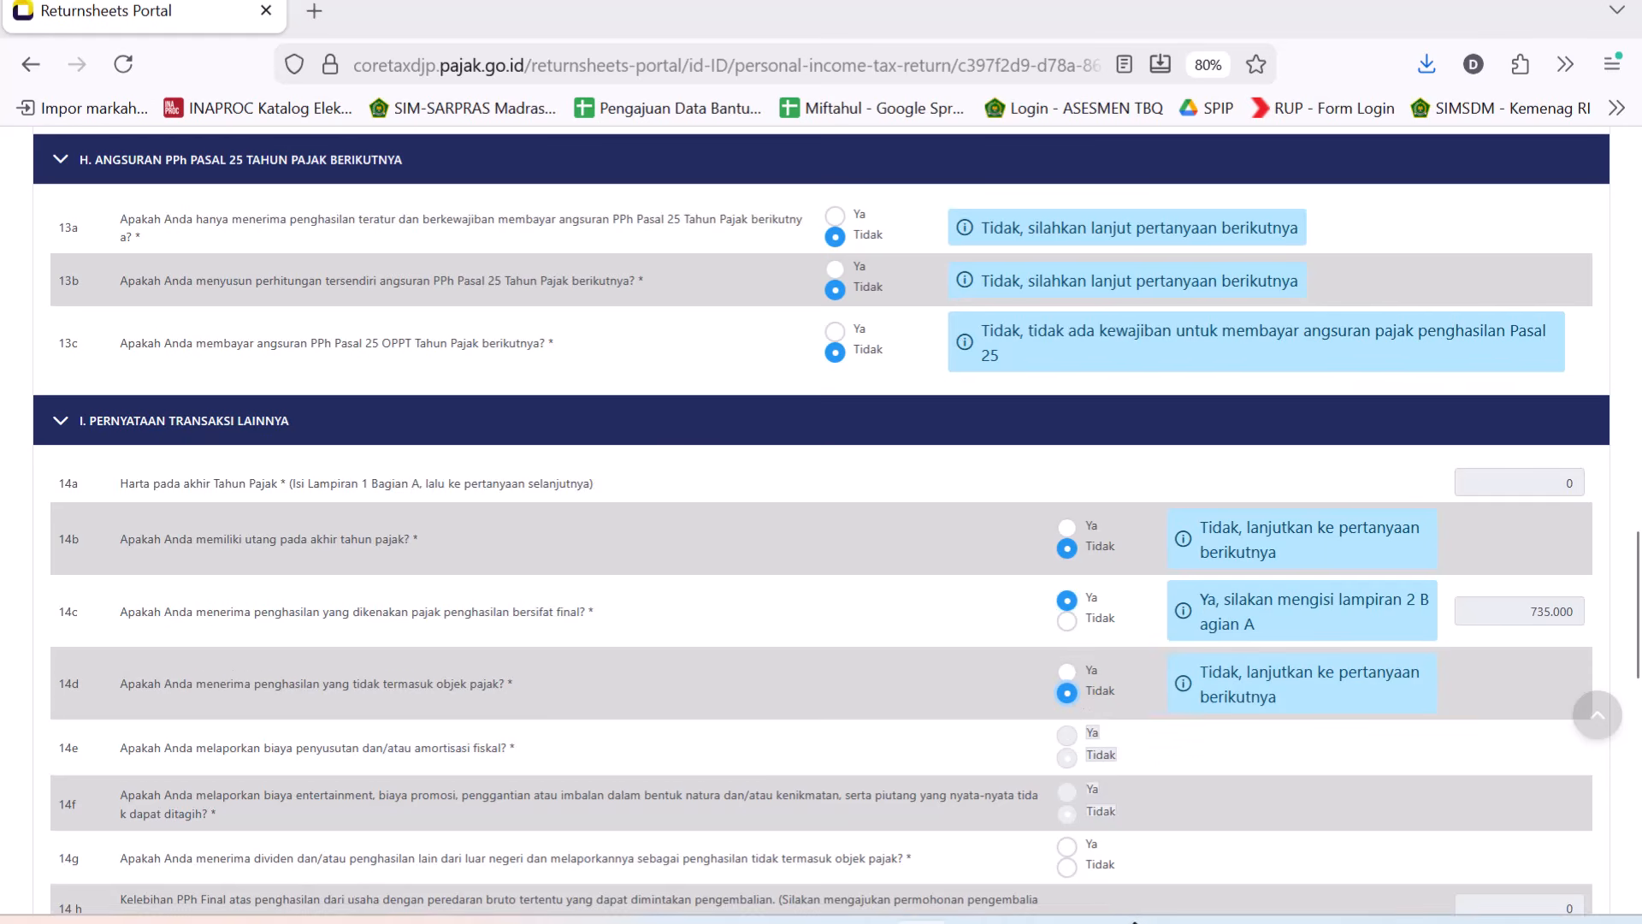
pyautogui.click(1066, 867)
pyautogui.scroll(-10, 515, 351)
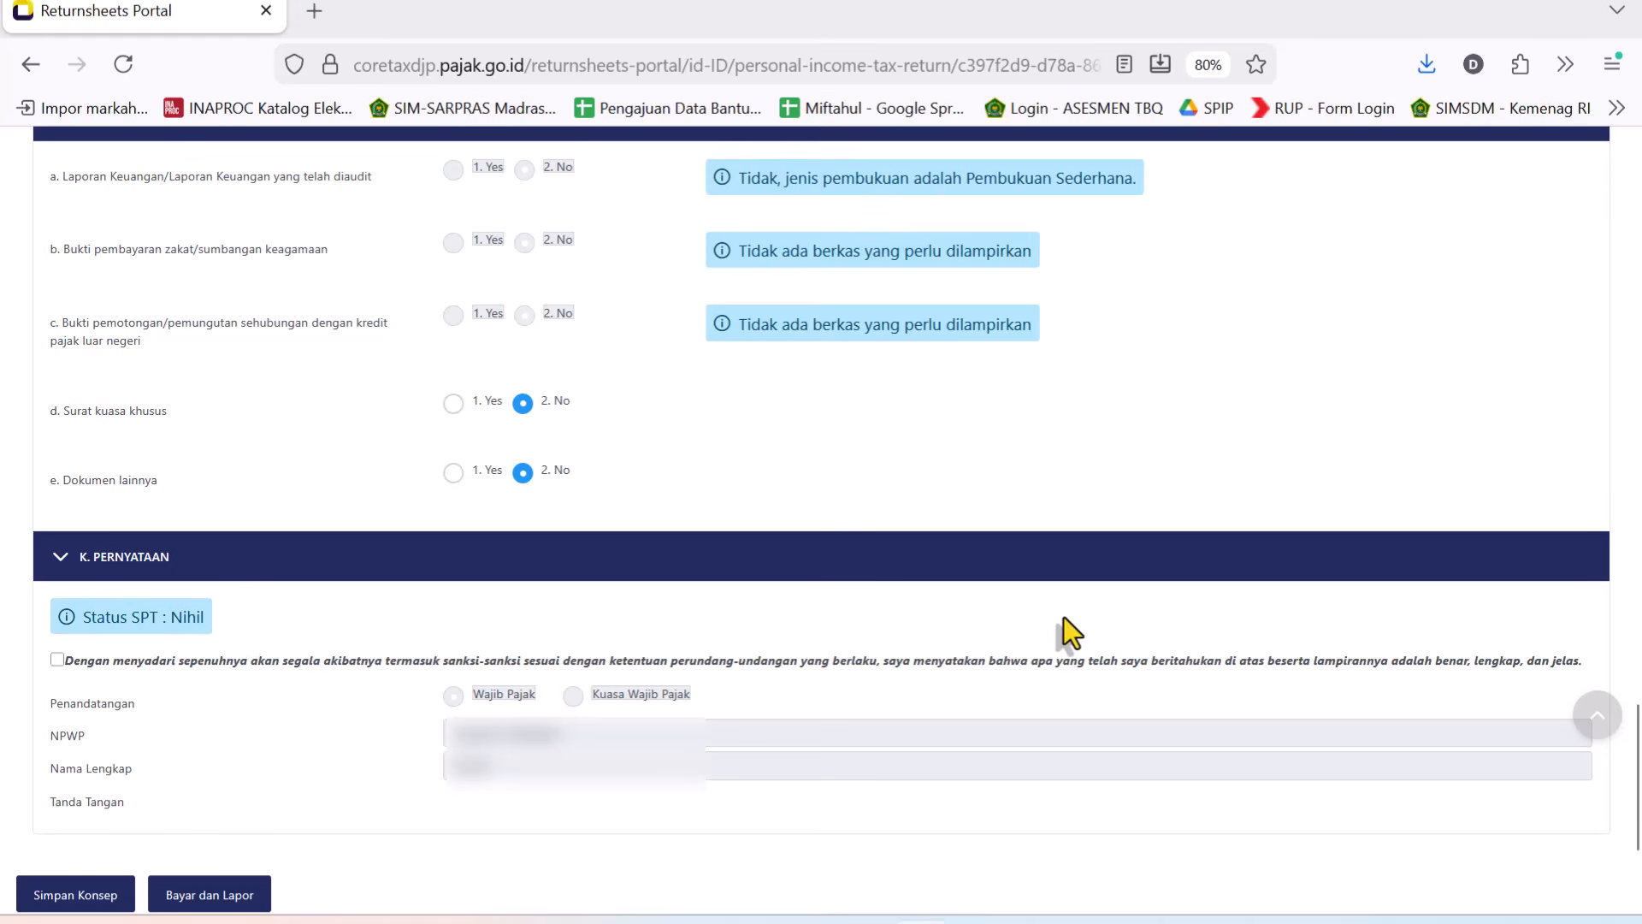
# Return to the top of the return and switch to the L-1 attachment.
pyautogui.click(1594, 727)
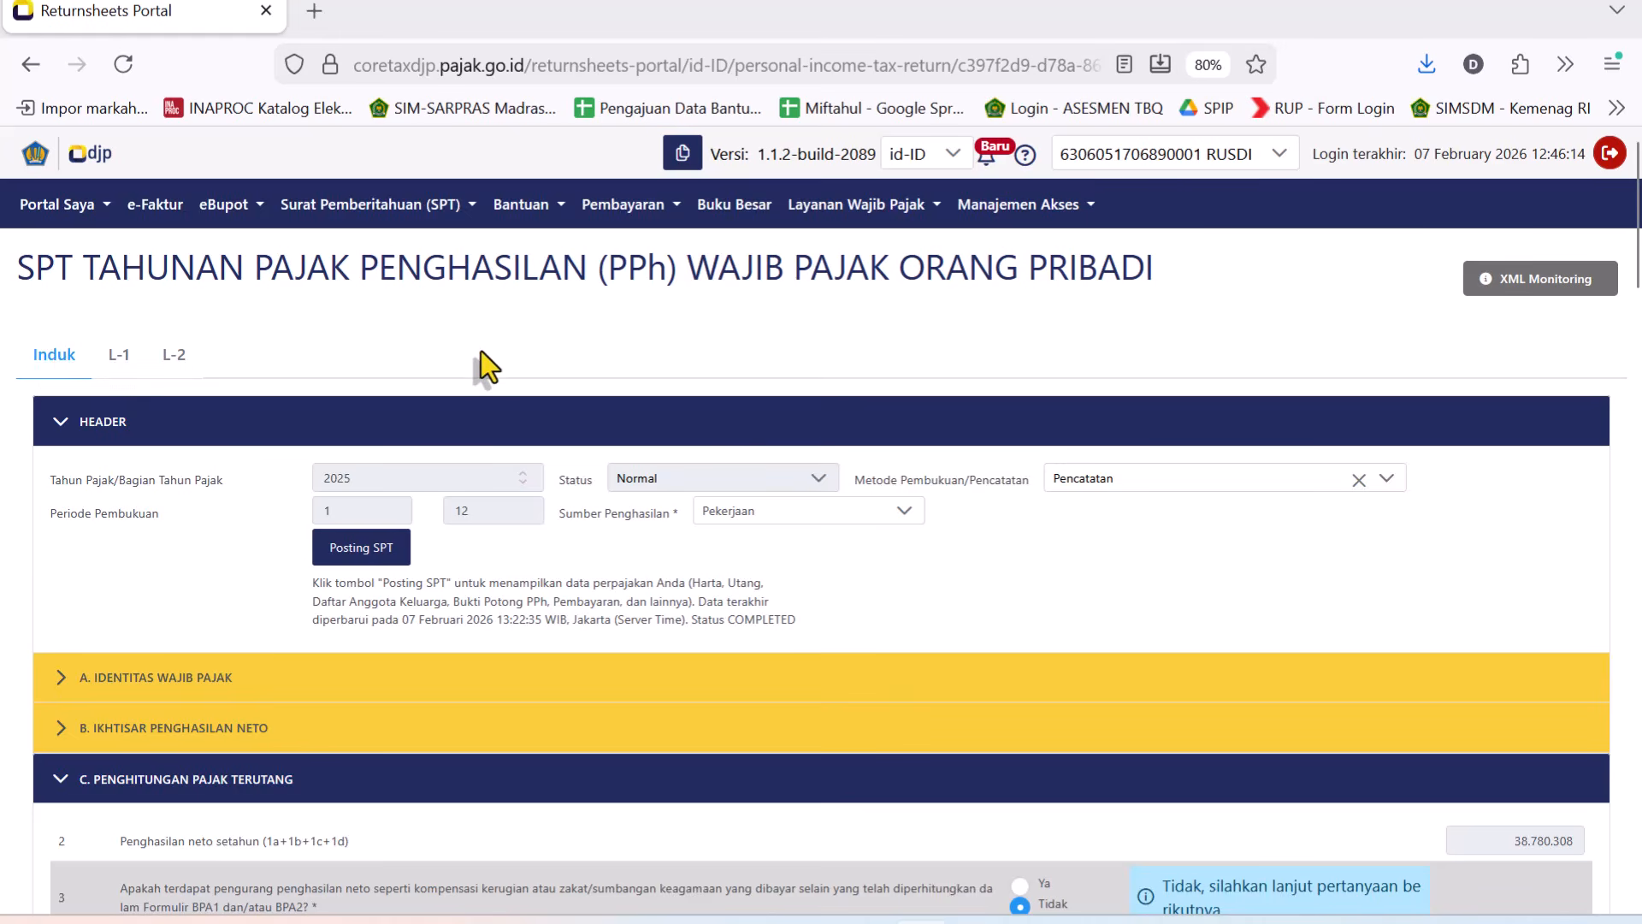
pyautogui.click(120, 356)
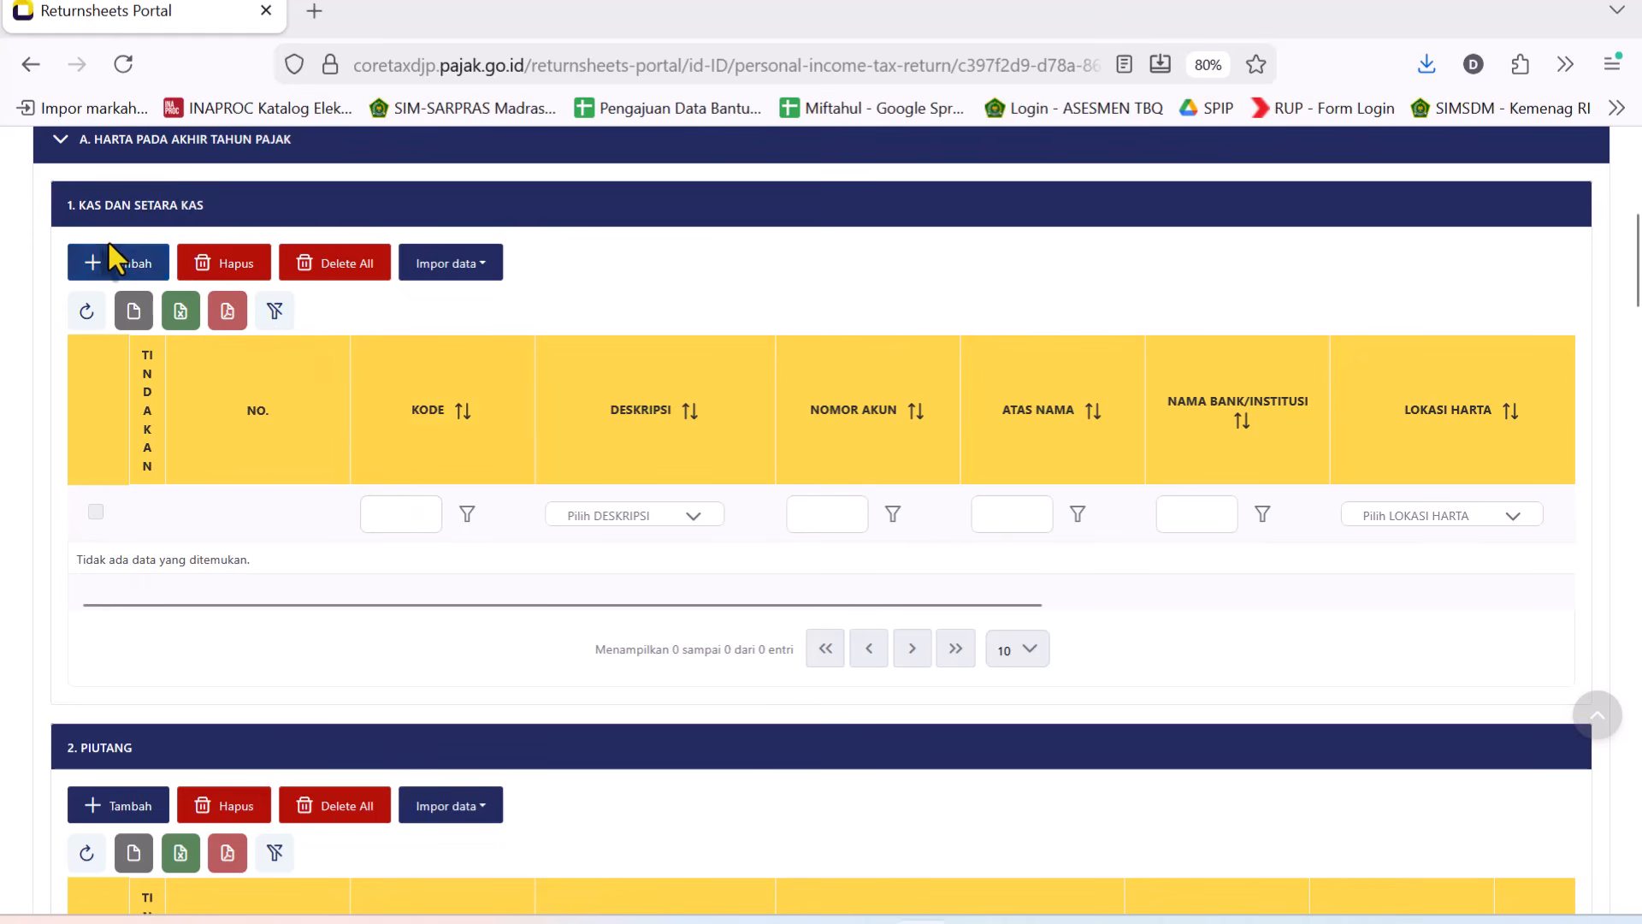
# Add a Kas dan Setara Kas entry with Deskripsi Tabungan (Bank/Lembaga Keuangan), code 0102.
pyautogui.click(111, 267)
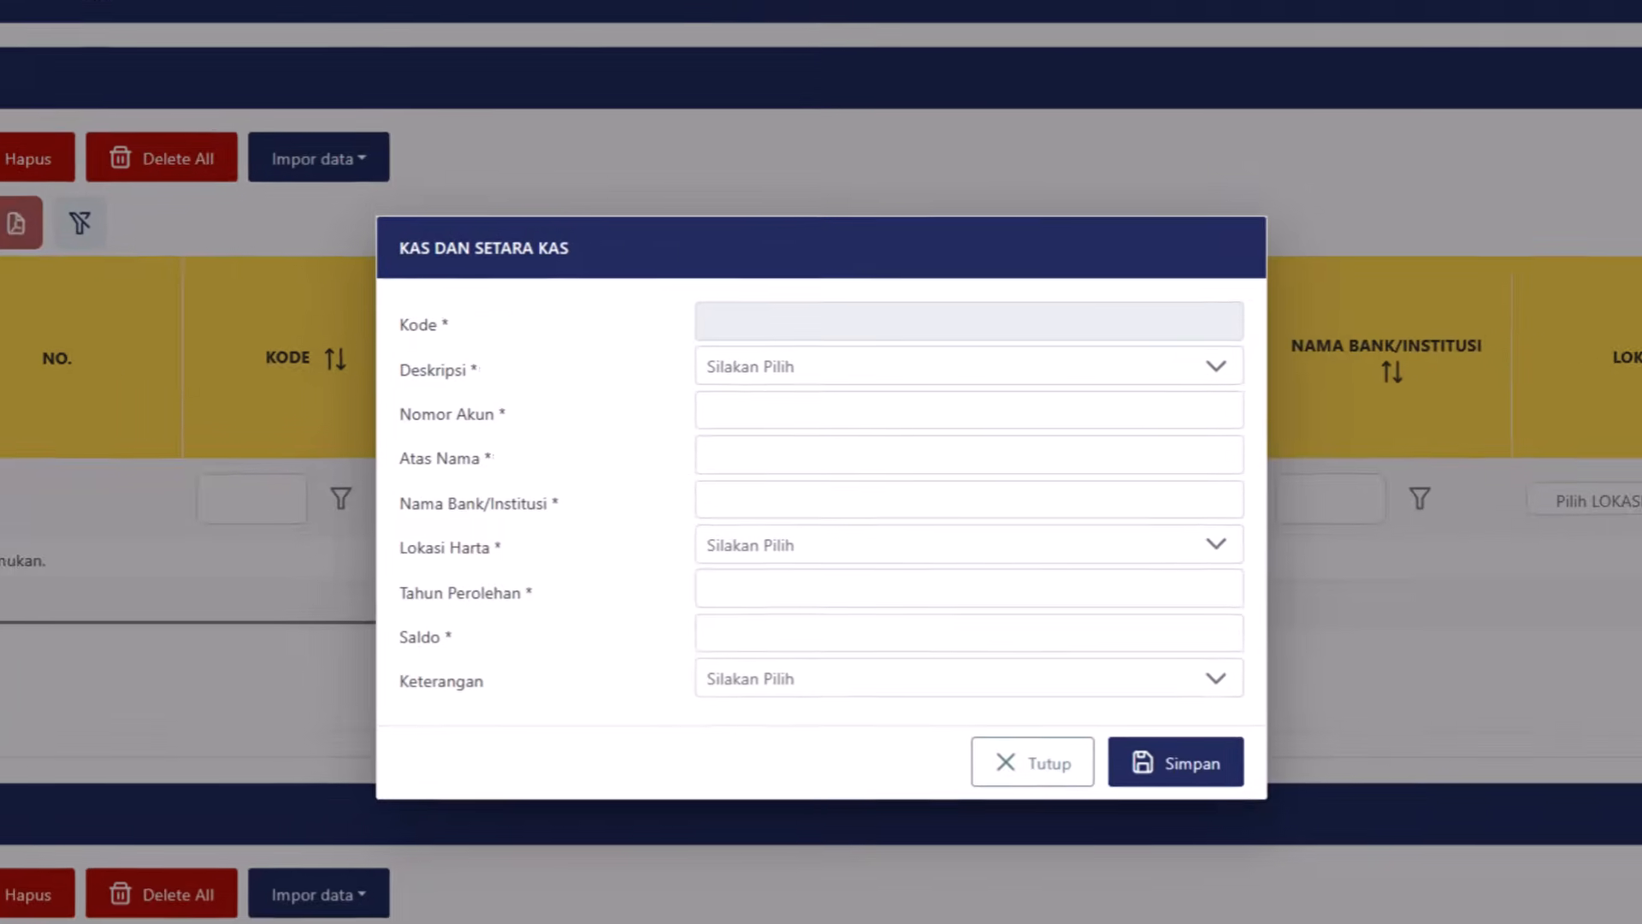
pyautogui.click(868, 360)
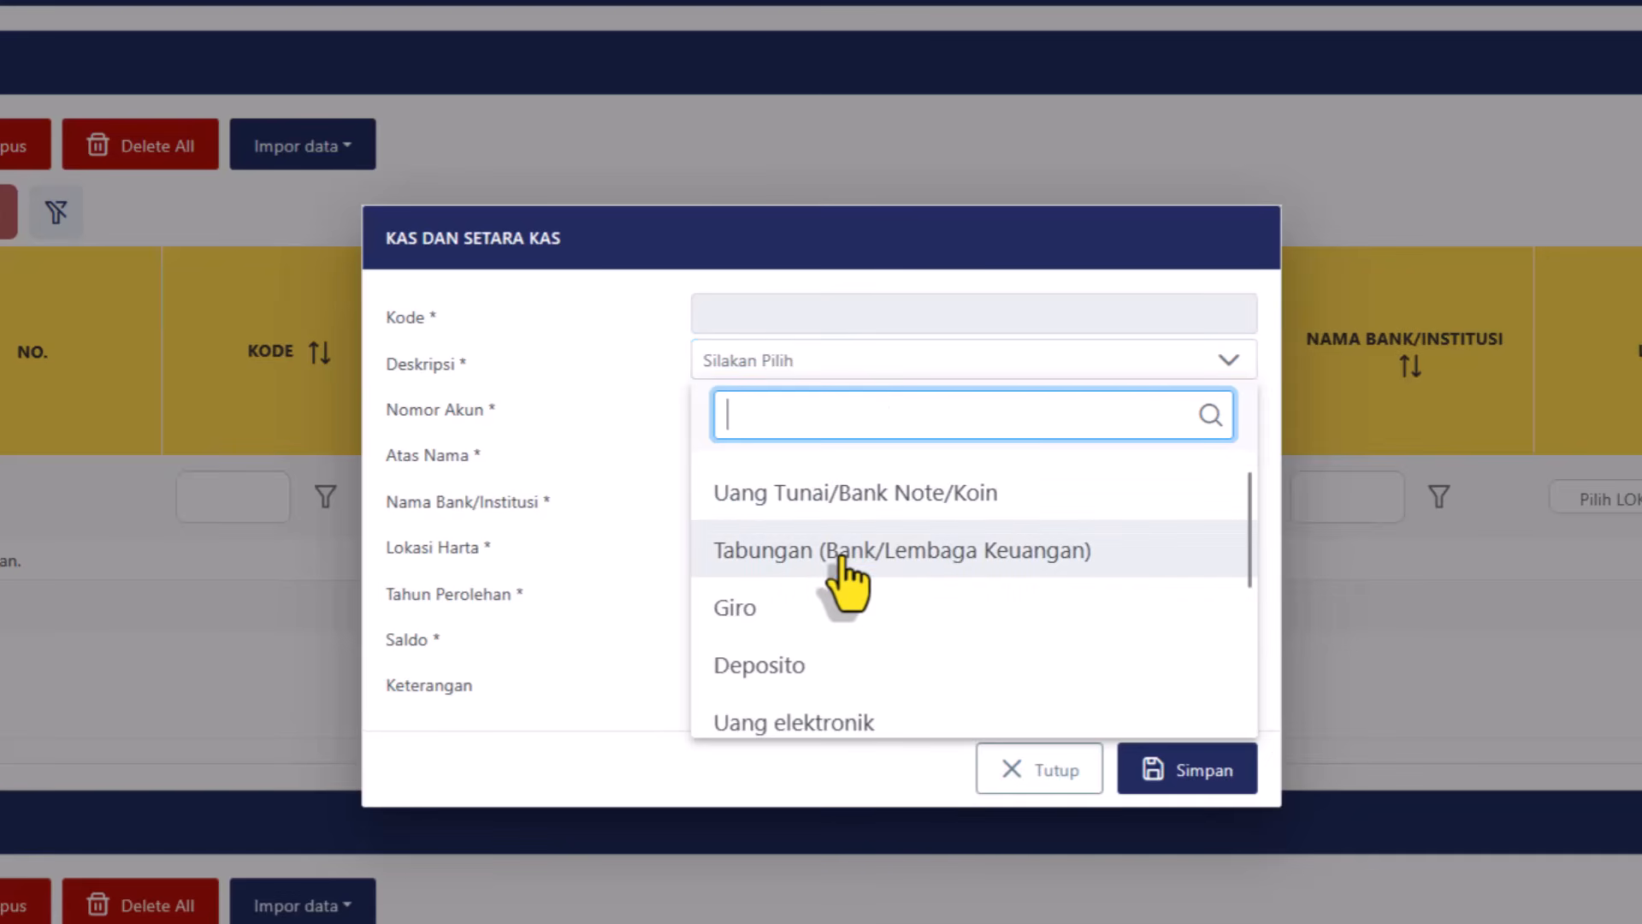
pyautogui.click(842, 560)
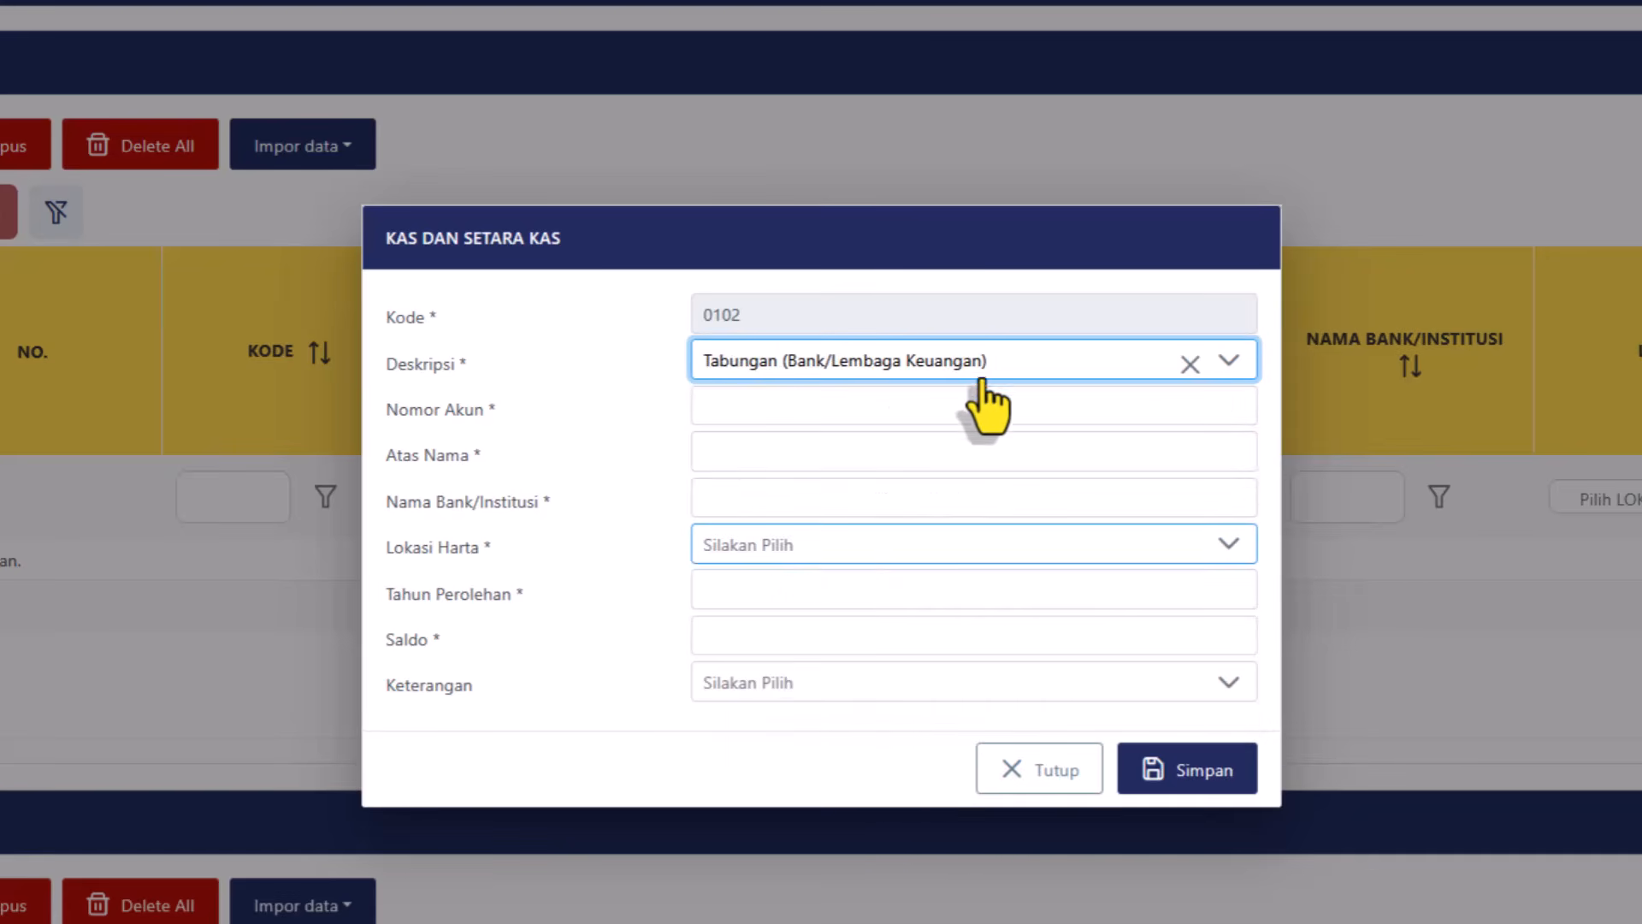
pyautogui.click(851, 362)
pyautogui.click(776, 495)
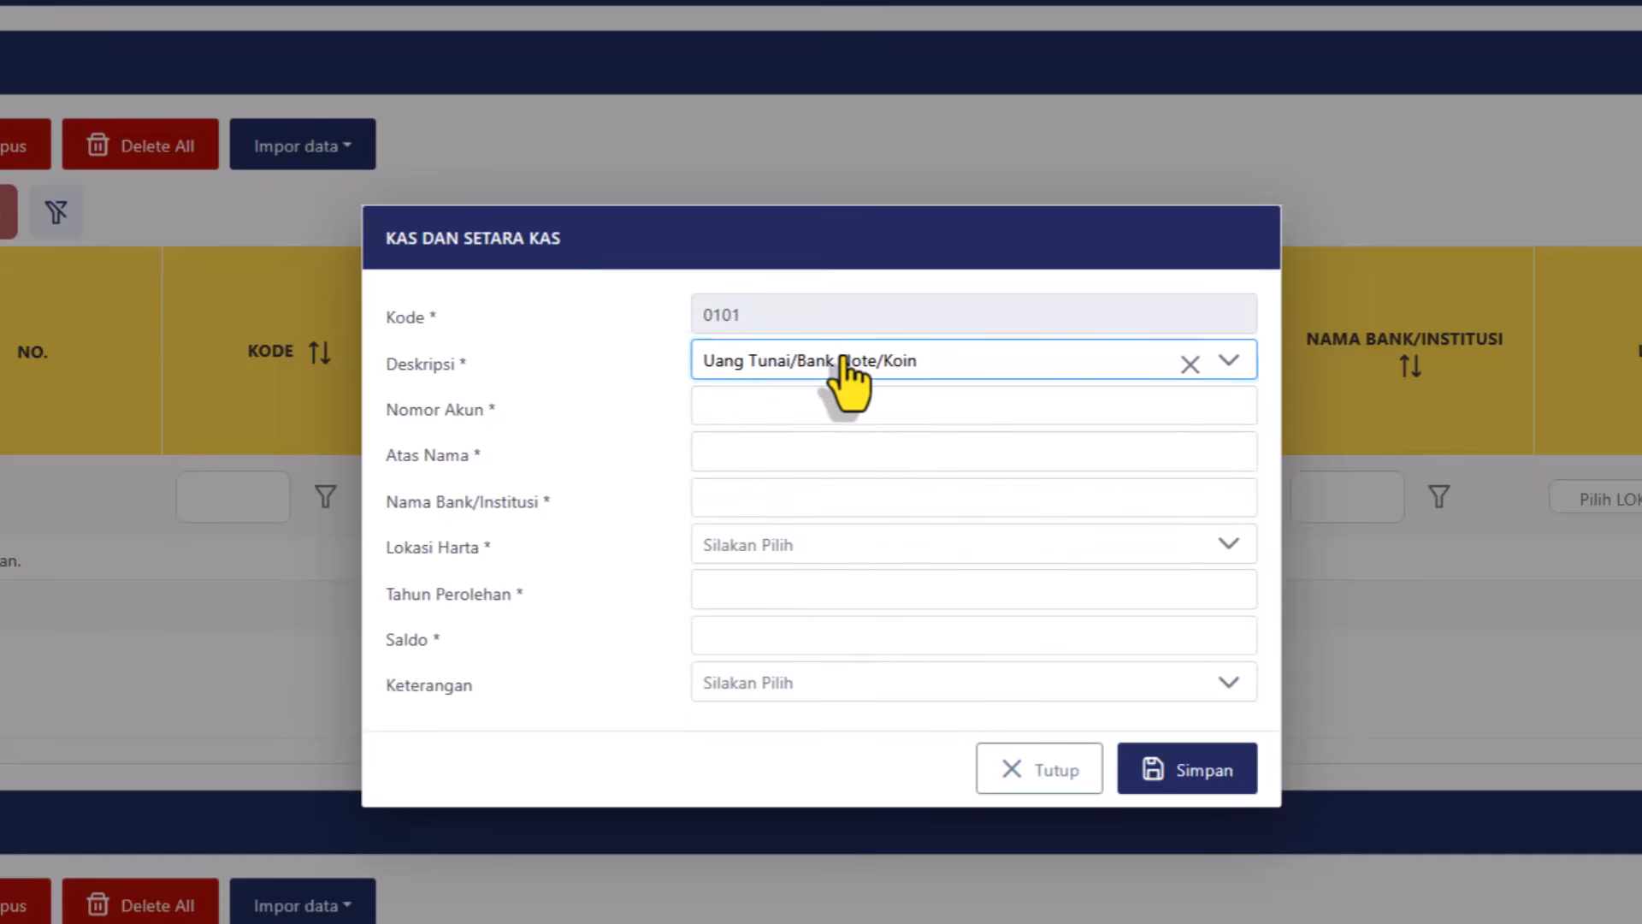
pyautogui.click(843, 359)
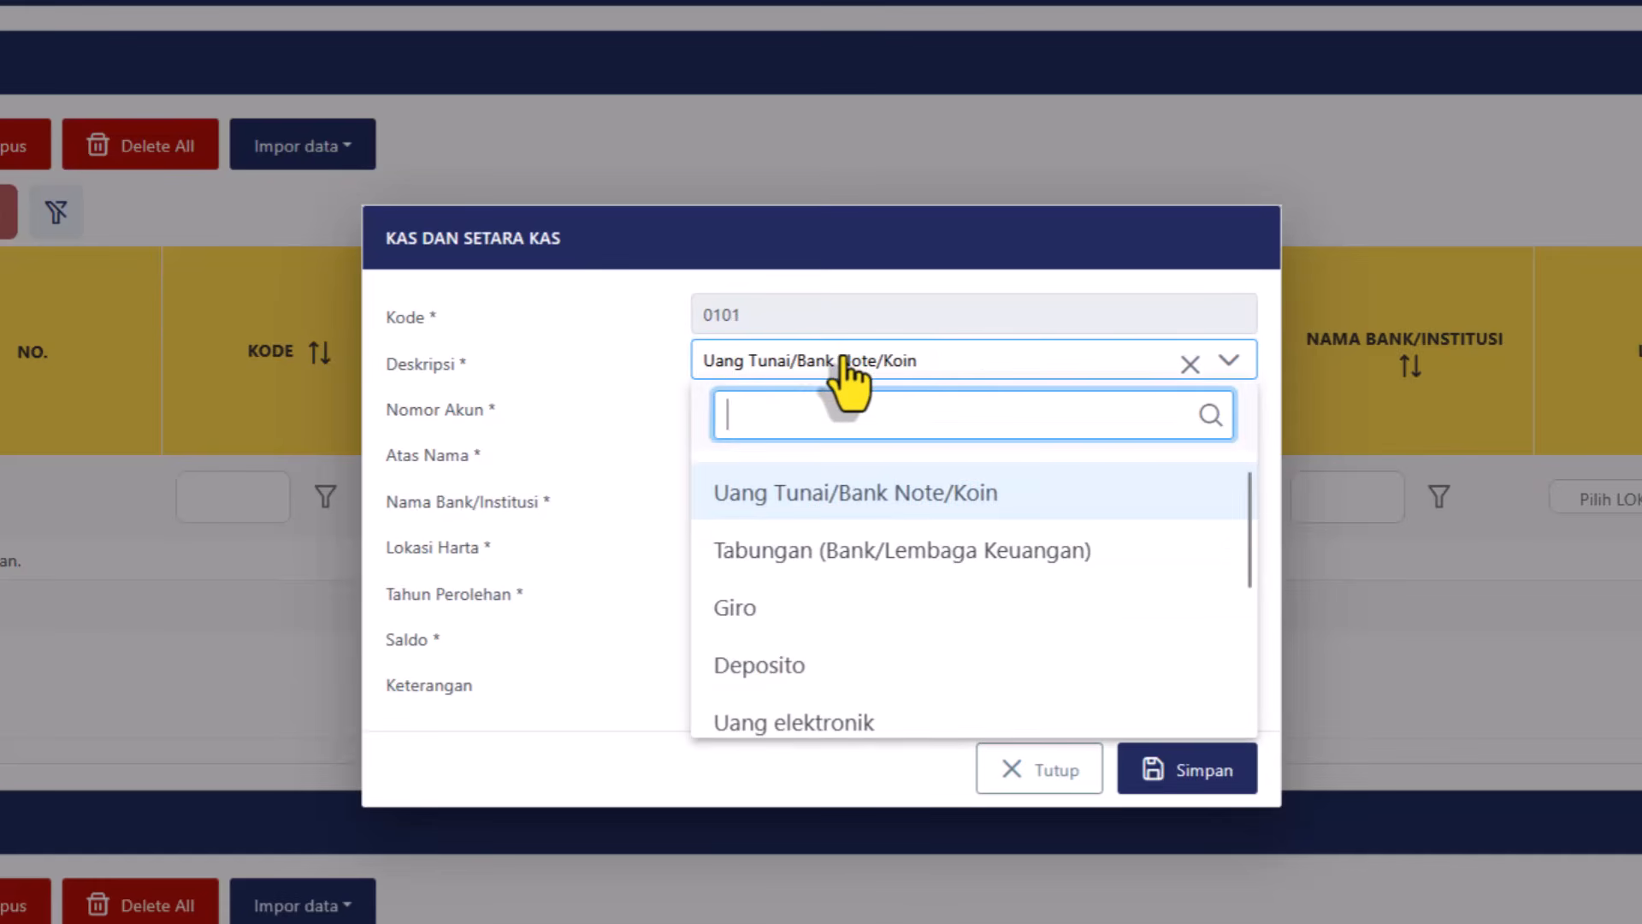
pyautogui.click(809, 554)
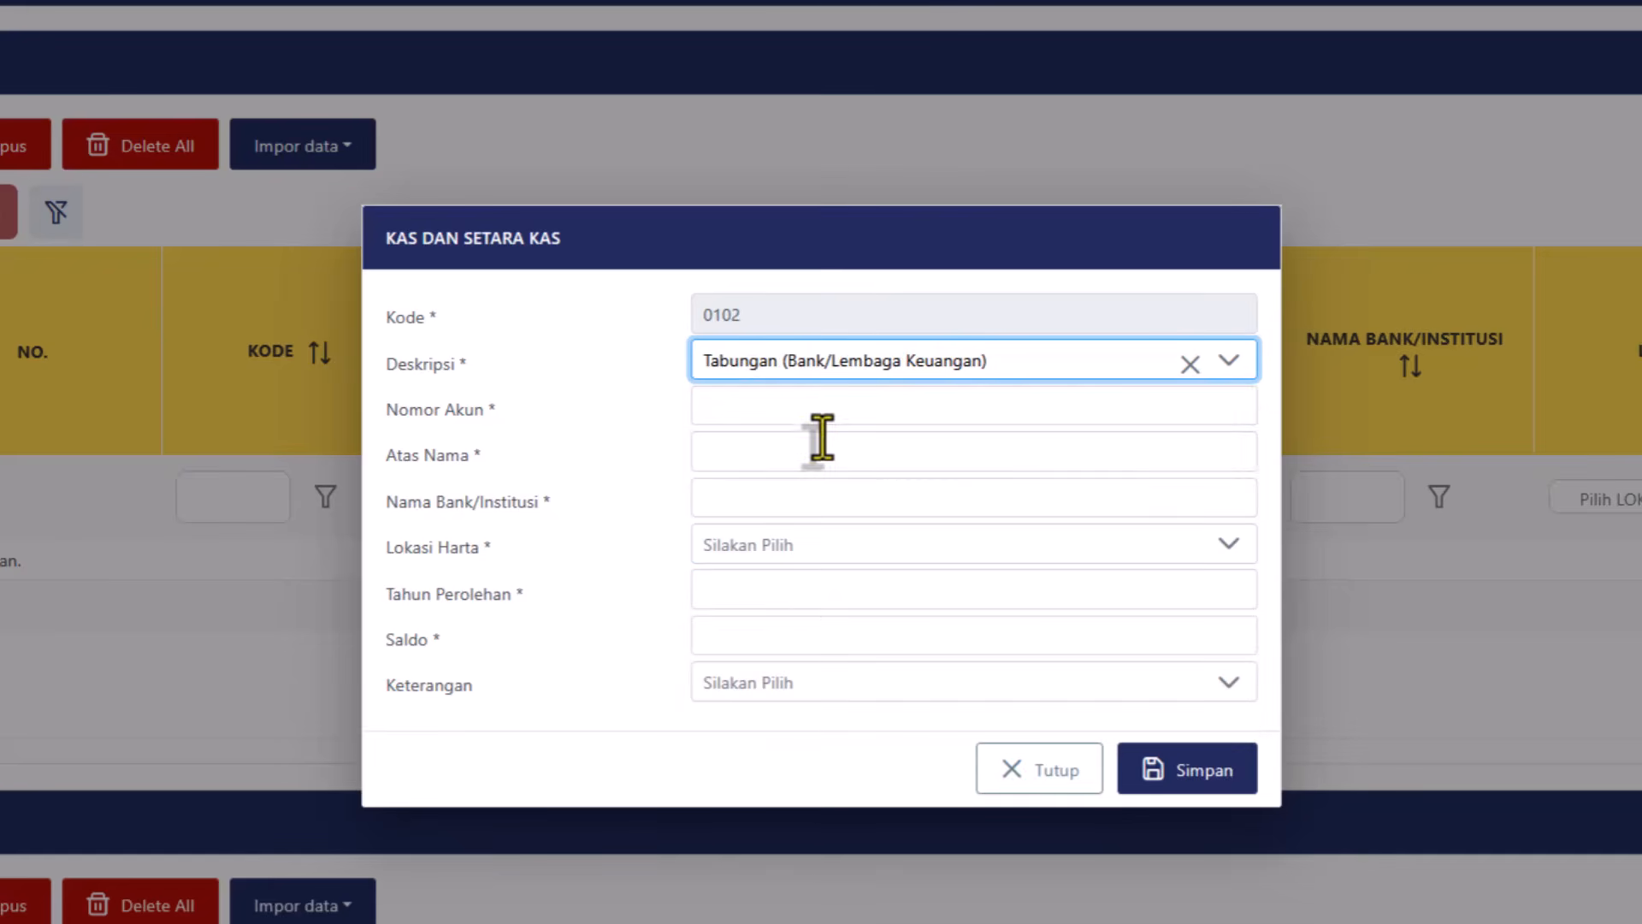
pyautogui.click(767, 414)
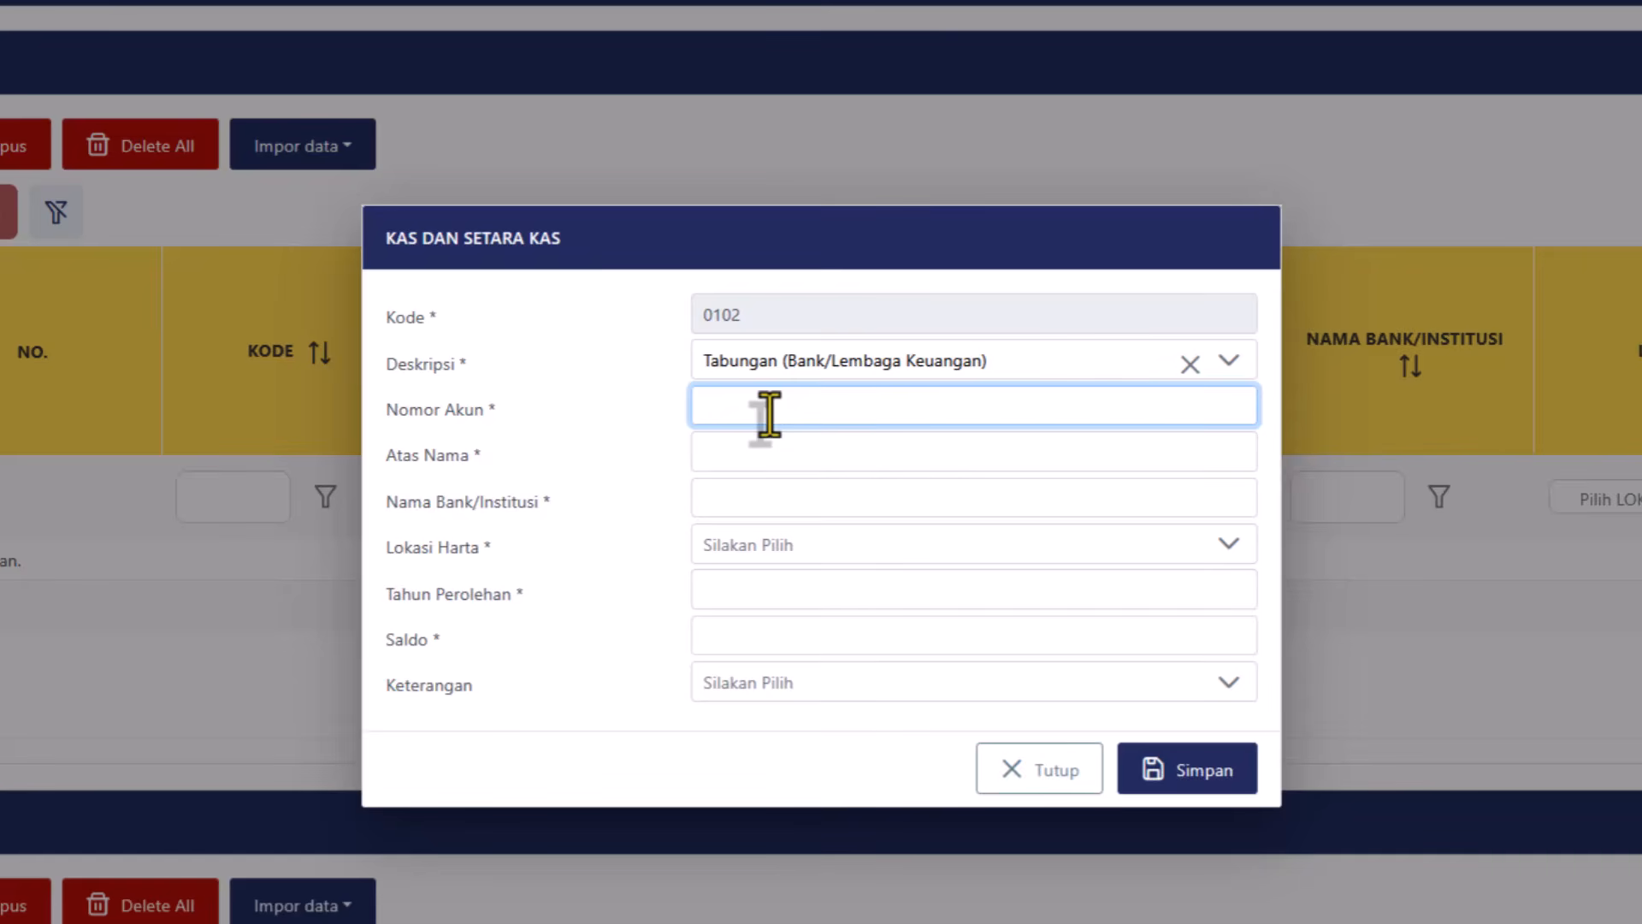
# Enter the savings account number, the account holder's name and bank name 'Bank Saya'.
pyautogui.write('123456')
pyautogui.click(764, 460)
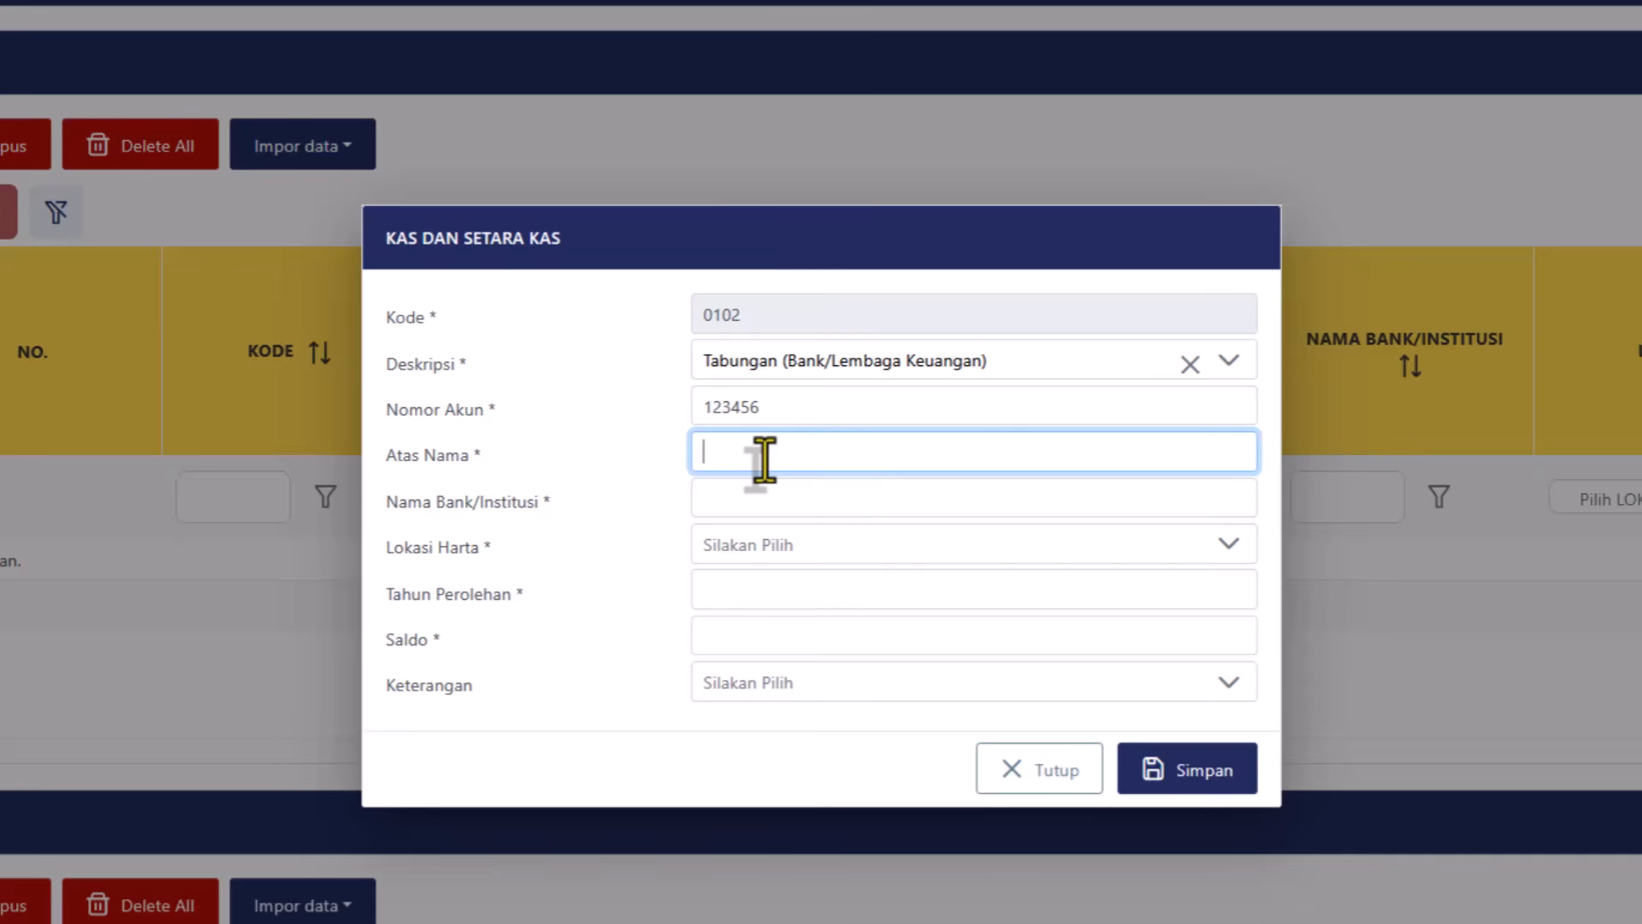
pyautogui.write('Rusdi')
pyautogui.click(775, 490)
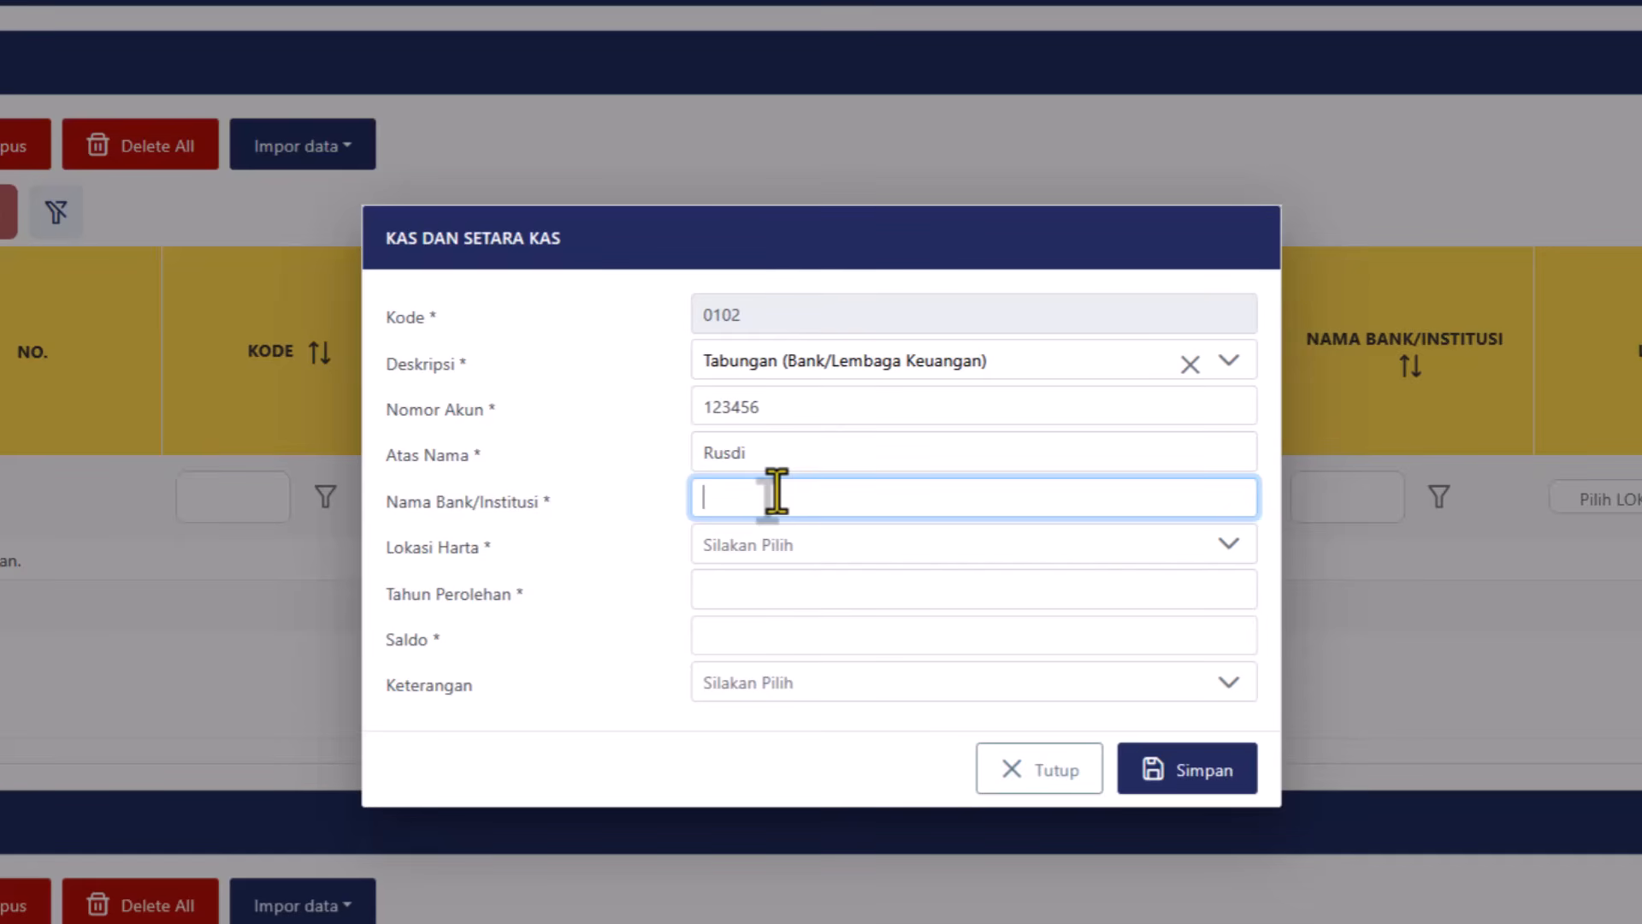
pyautogui.write('Bank Saya')
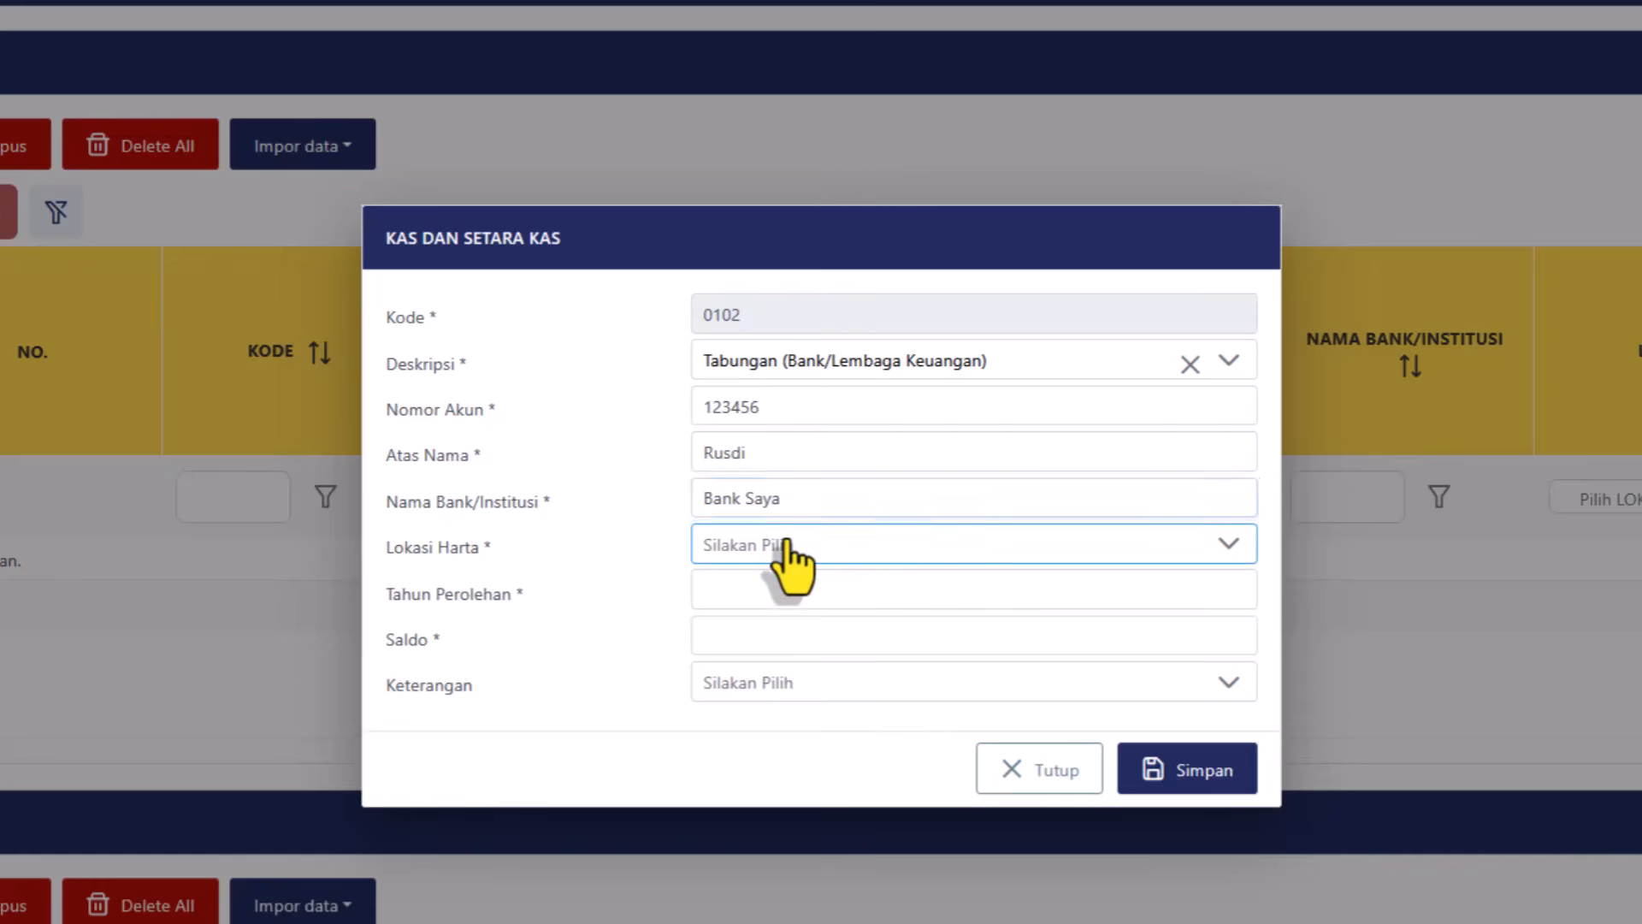
# Set location Indonesia, year 2025 and balance 10.000.000, then save the entry.
pyautogui.click(785, 547)
pyautogui.write('in')
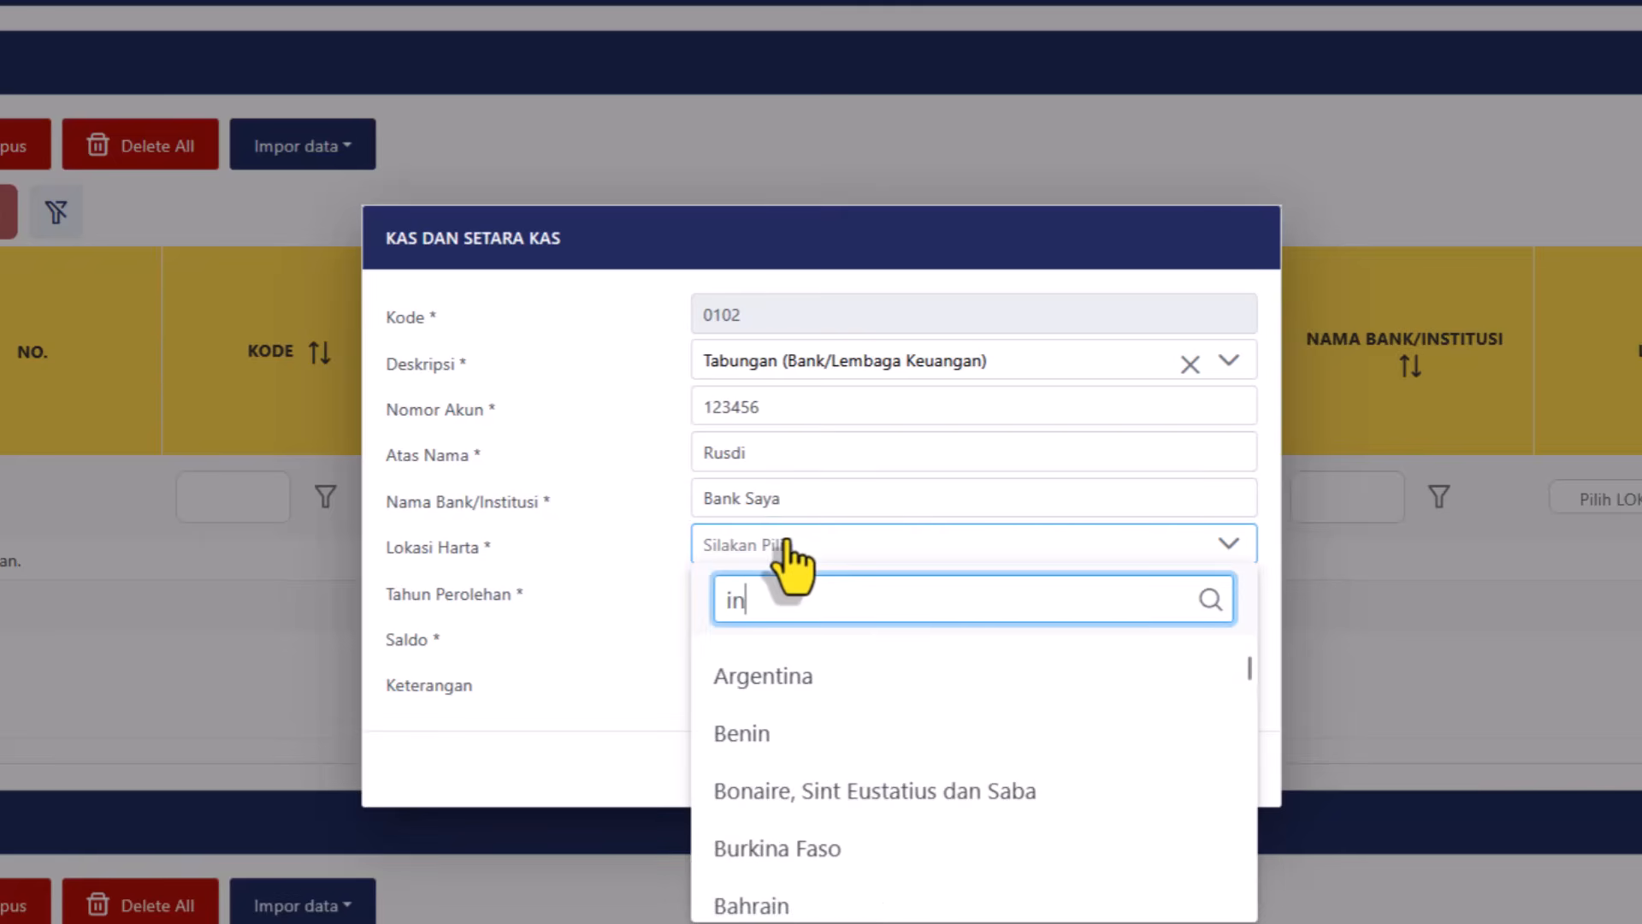
pyautogui.write('do')
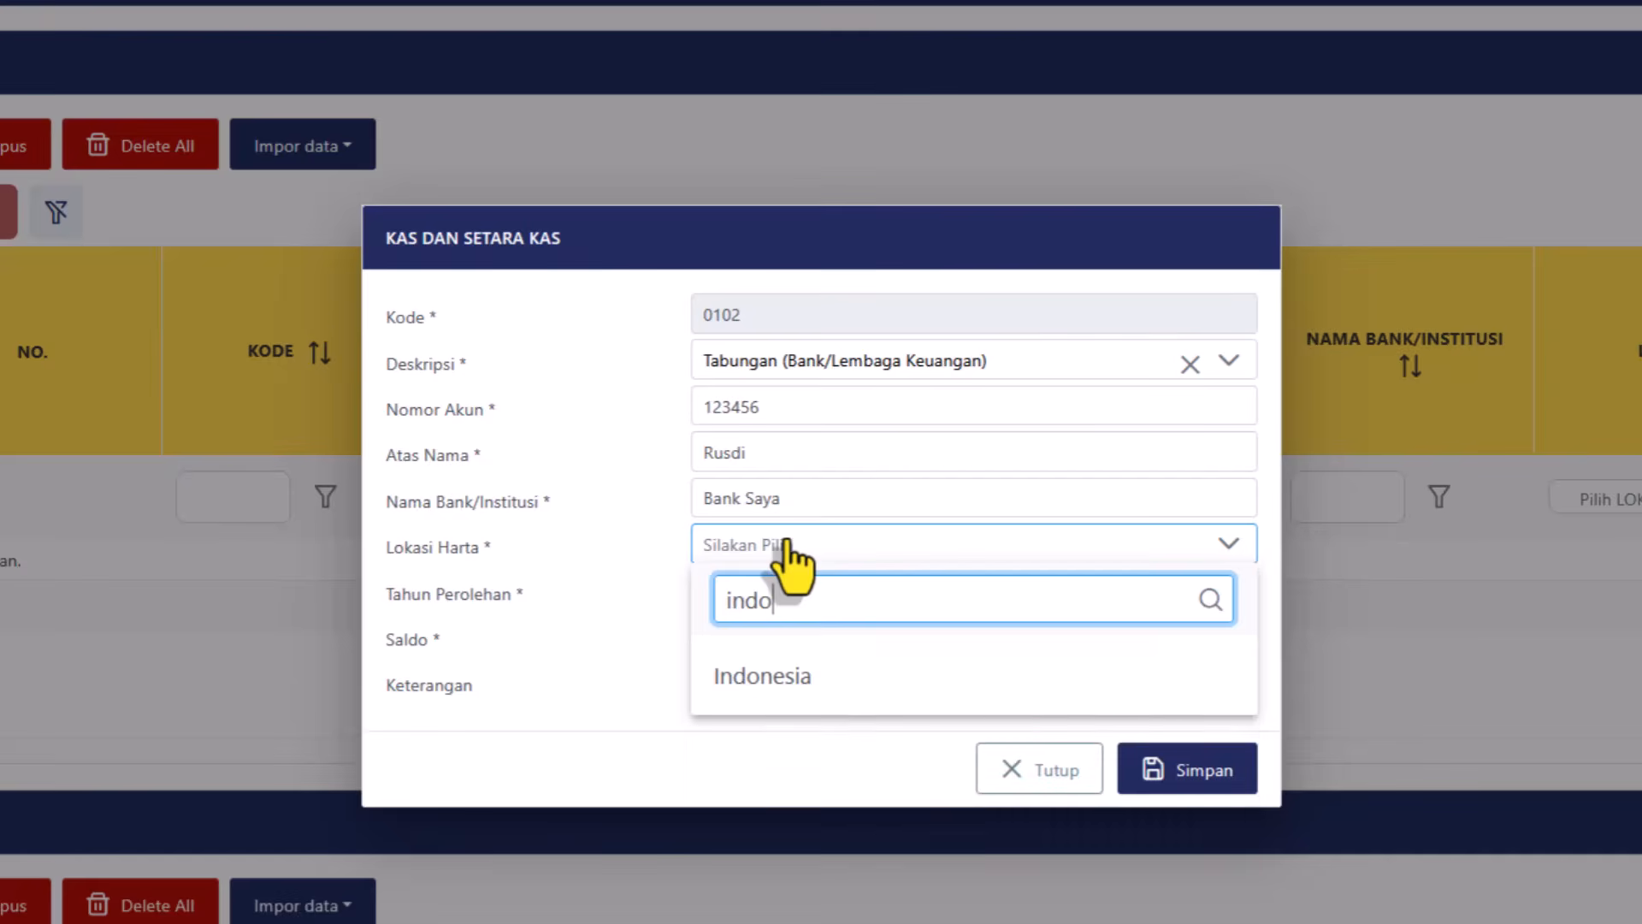
pyautogui.click(776, 684)
pyautogui.click(774, 590)
pyautogui.write('2025')
pyautogui.click(788, 641)
pyautogui.write('10.000.000')
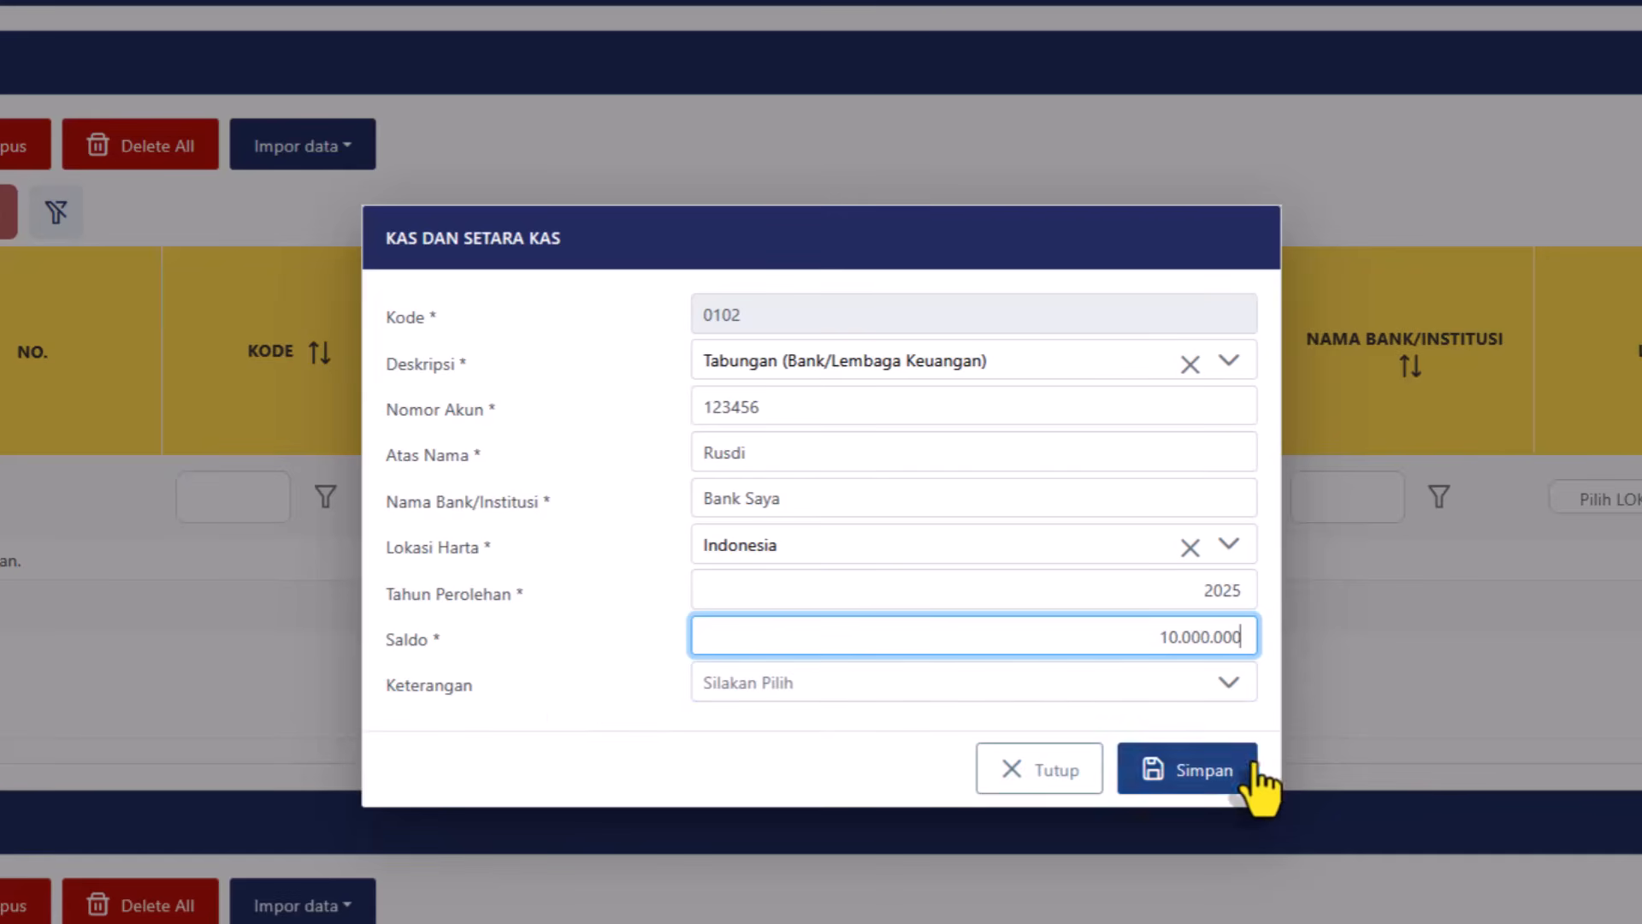
pyautogui.click(1209, 771)
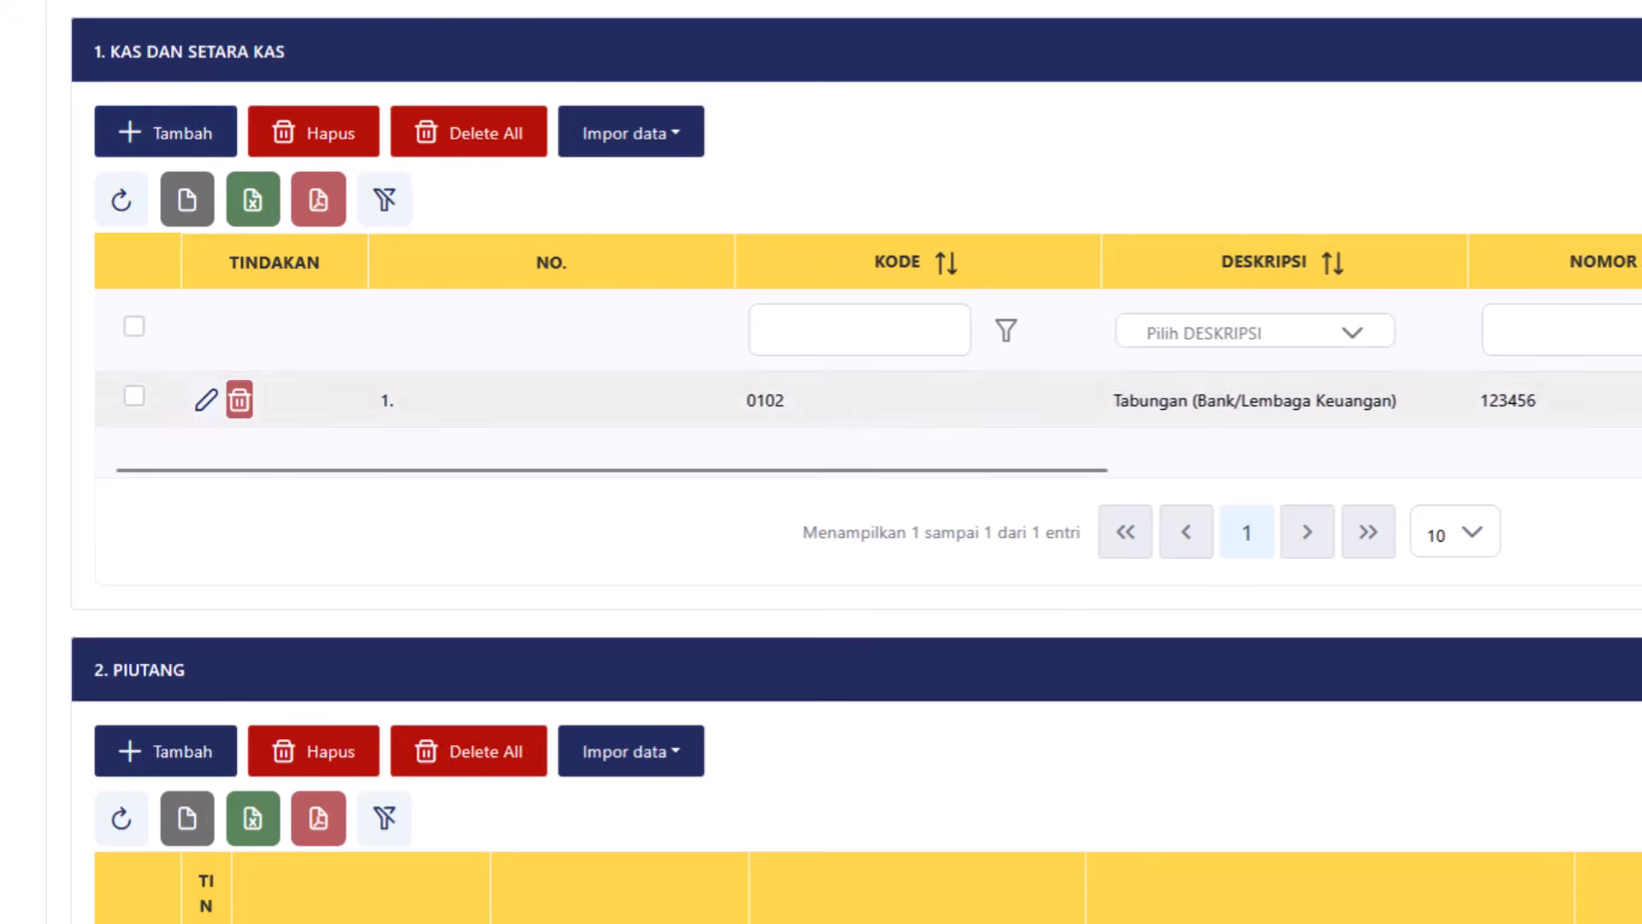
# Scroll past the Piutang and Investasi/Sekuritas tables down to 4. Harta Bergerak.
pyautogui.scroll(-3, 855, 479)
pyautogui.scroll(1, 856, 479)
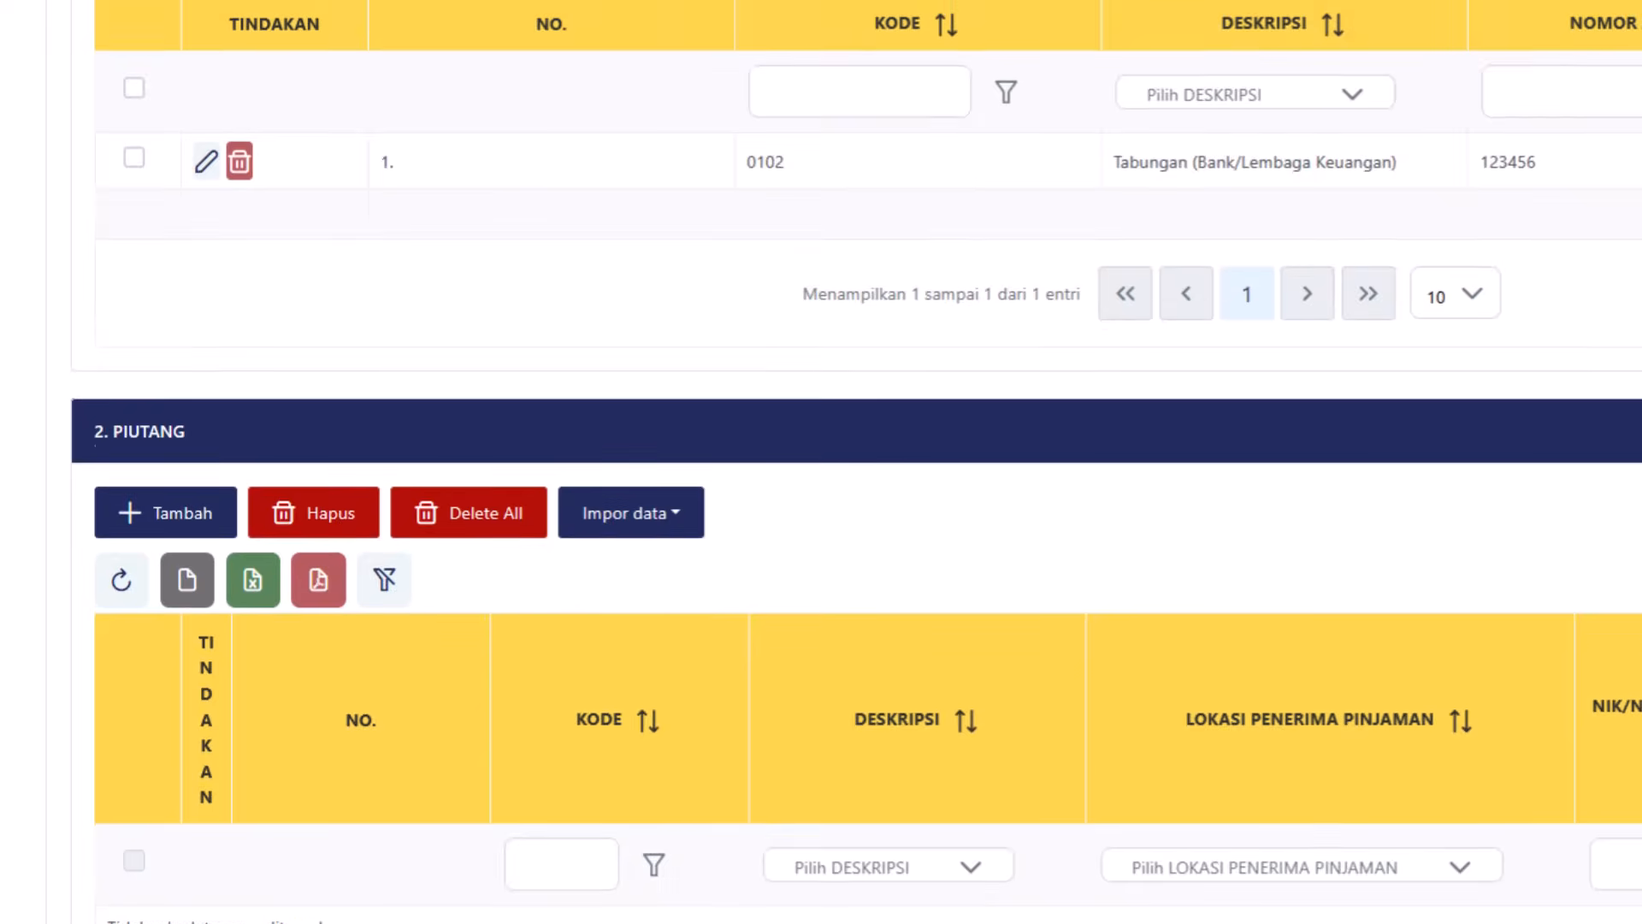
pyautogui.scroll(-5, 855, 478)
pyautogui.scroll(-2, 855, 479)
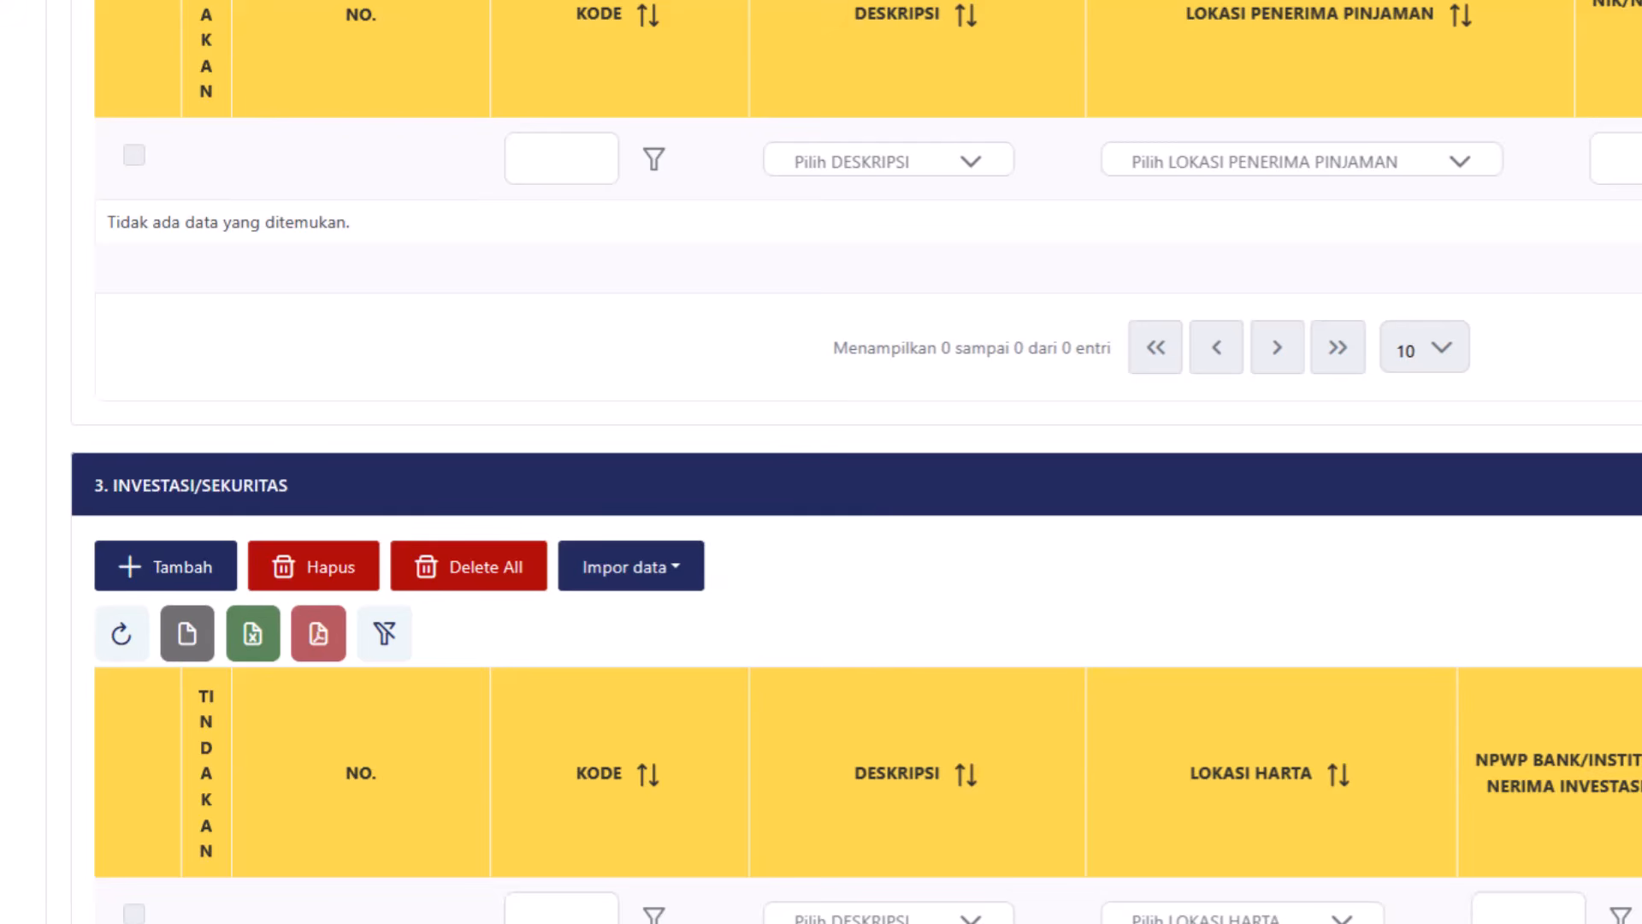
pyautogui.scroll(-4, 855, 479)
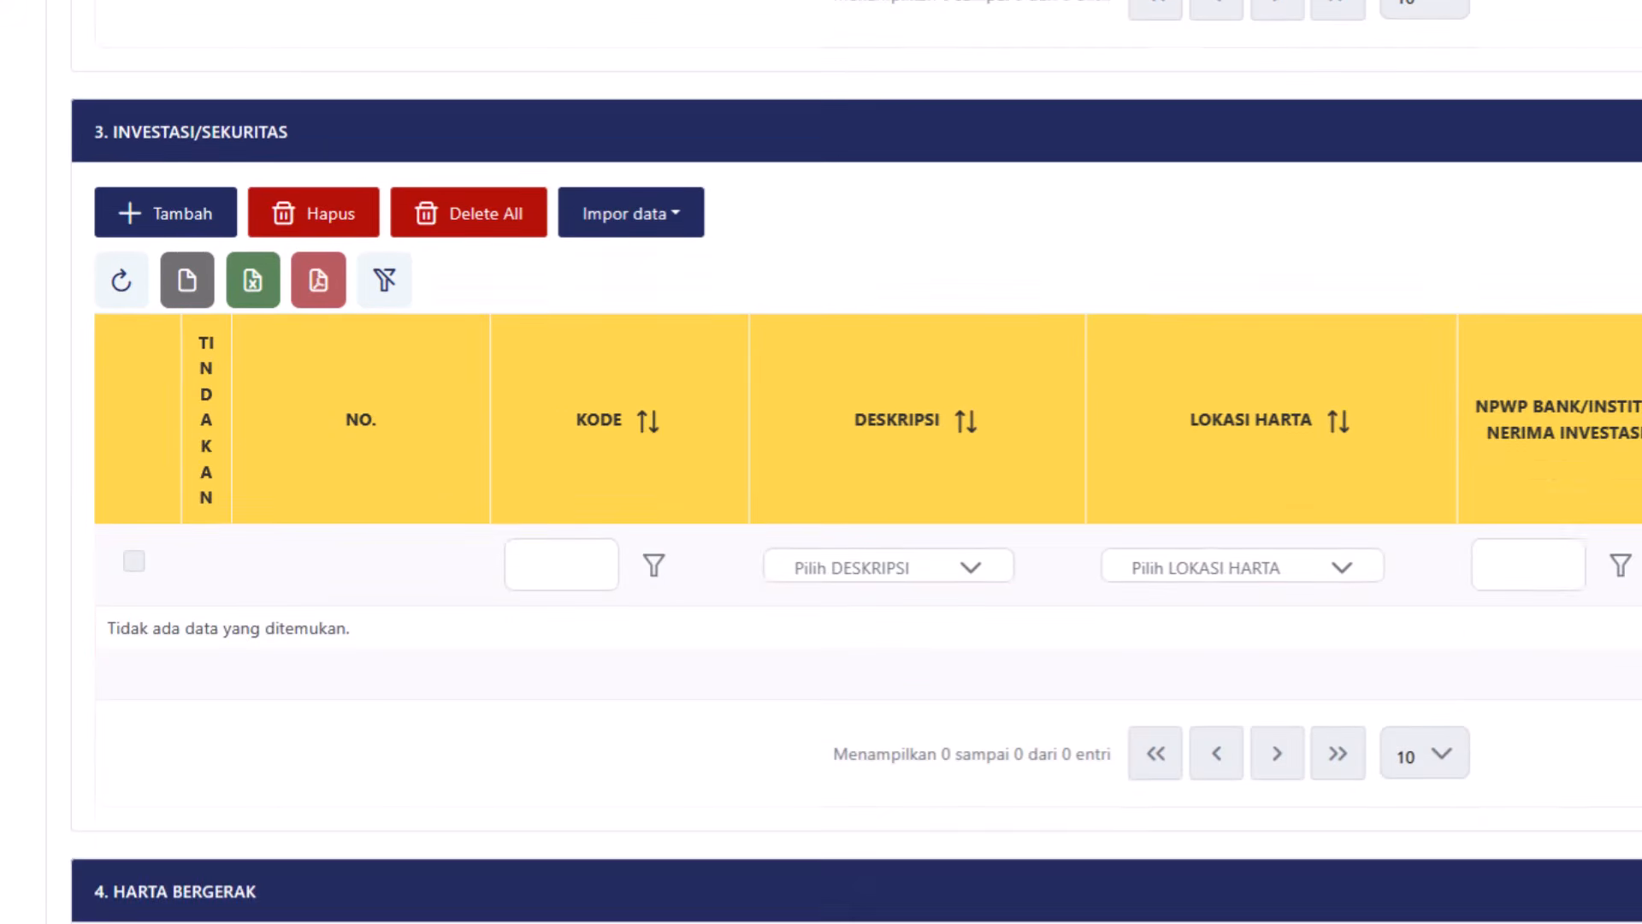
pyautogui.scroll(-5, 855, 479)
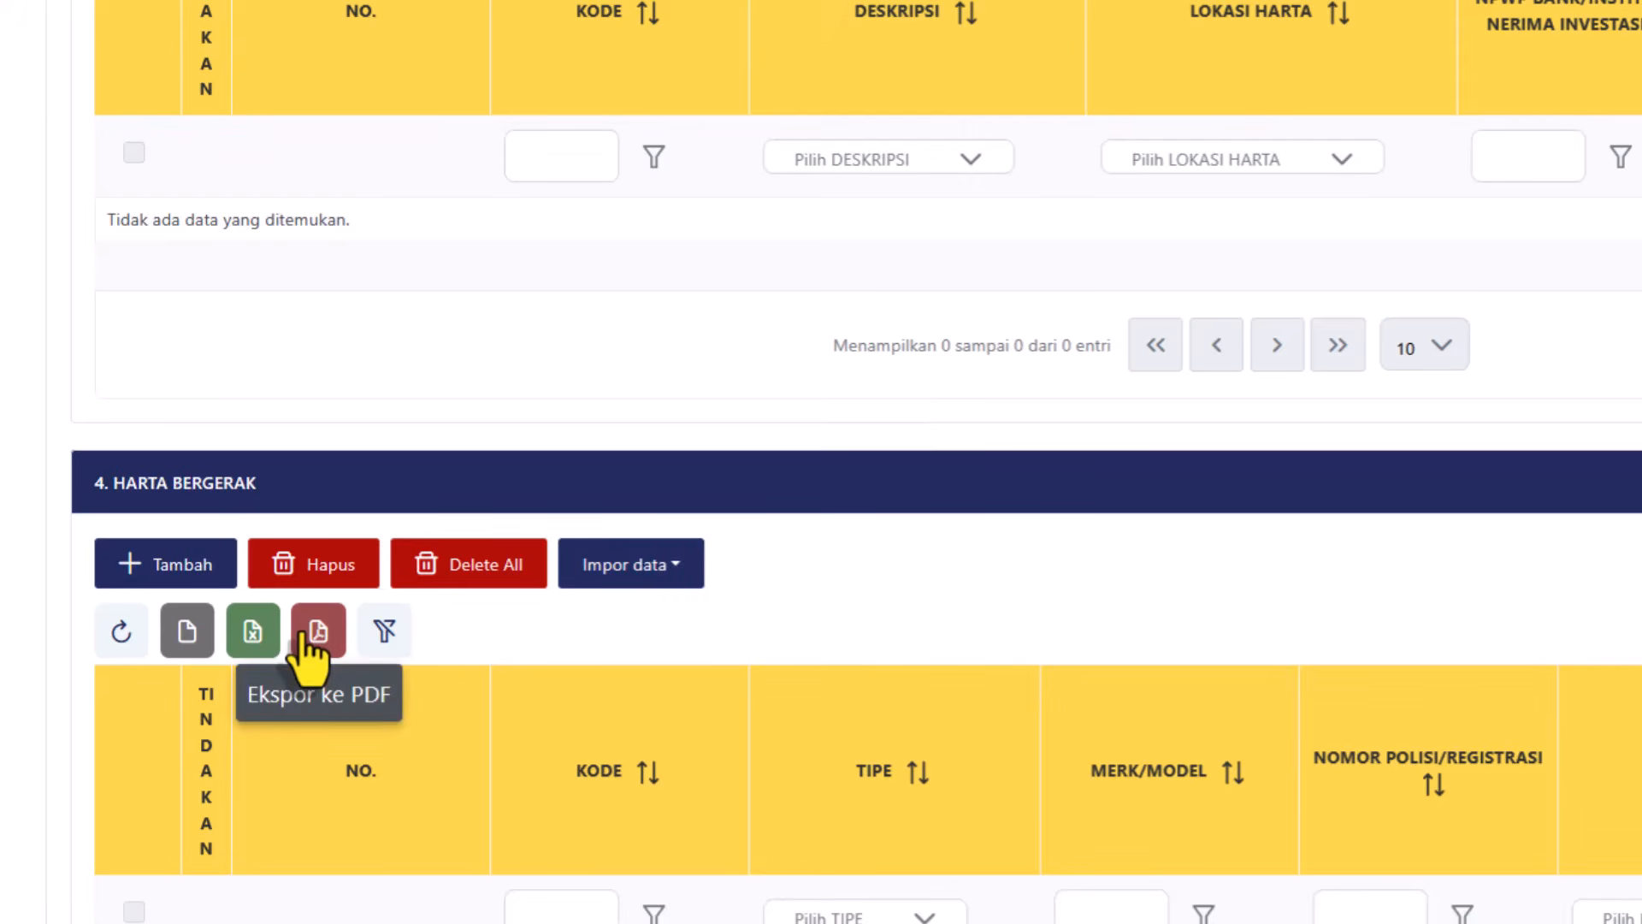
# Add a Harta Bergerak entry of type Sepeda Motor, model Honda Scoopy, with its registration number.
pyautogui.click(174, 574)
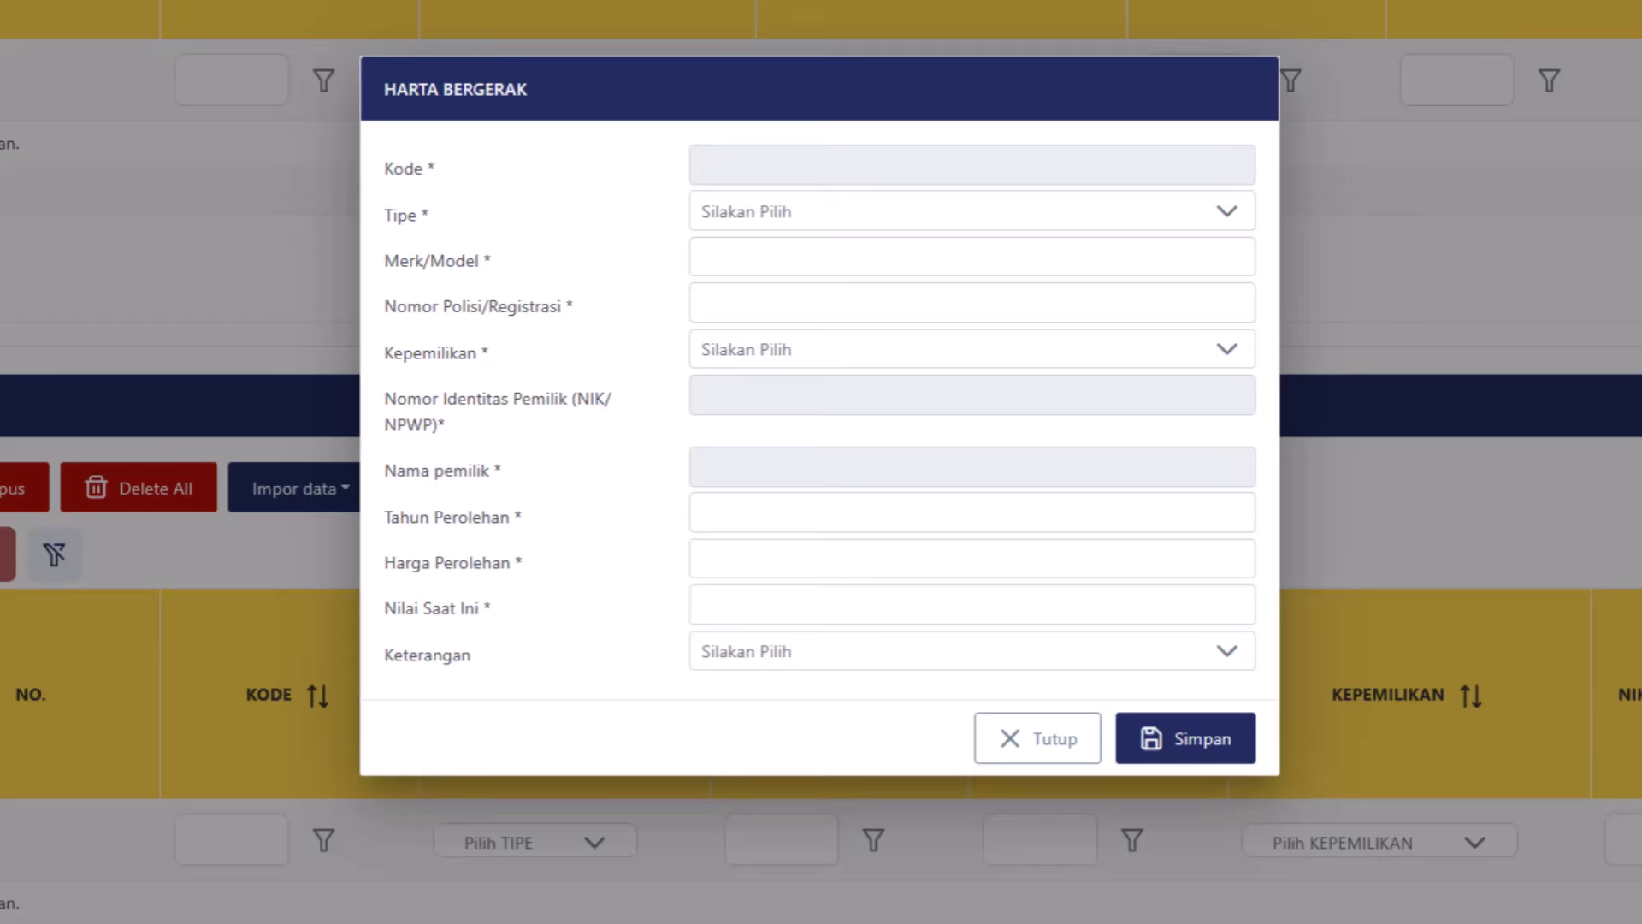
pyautogui.click(902, 222)
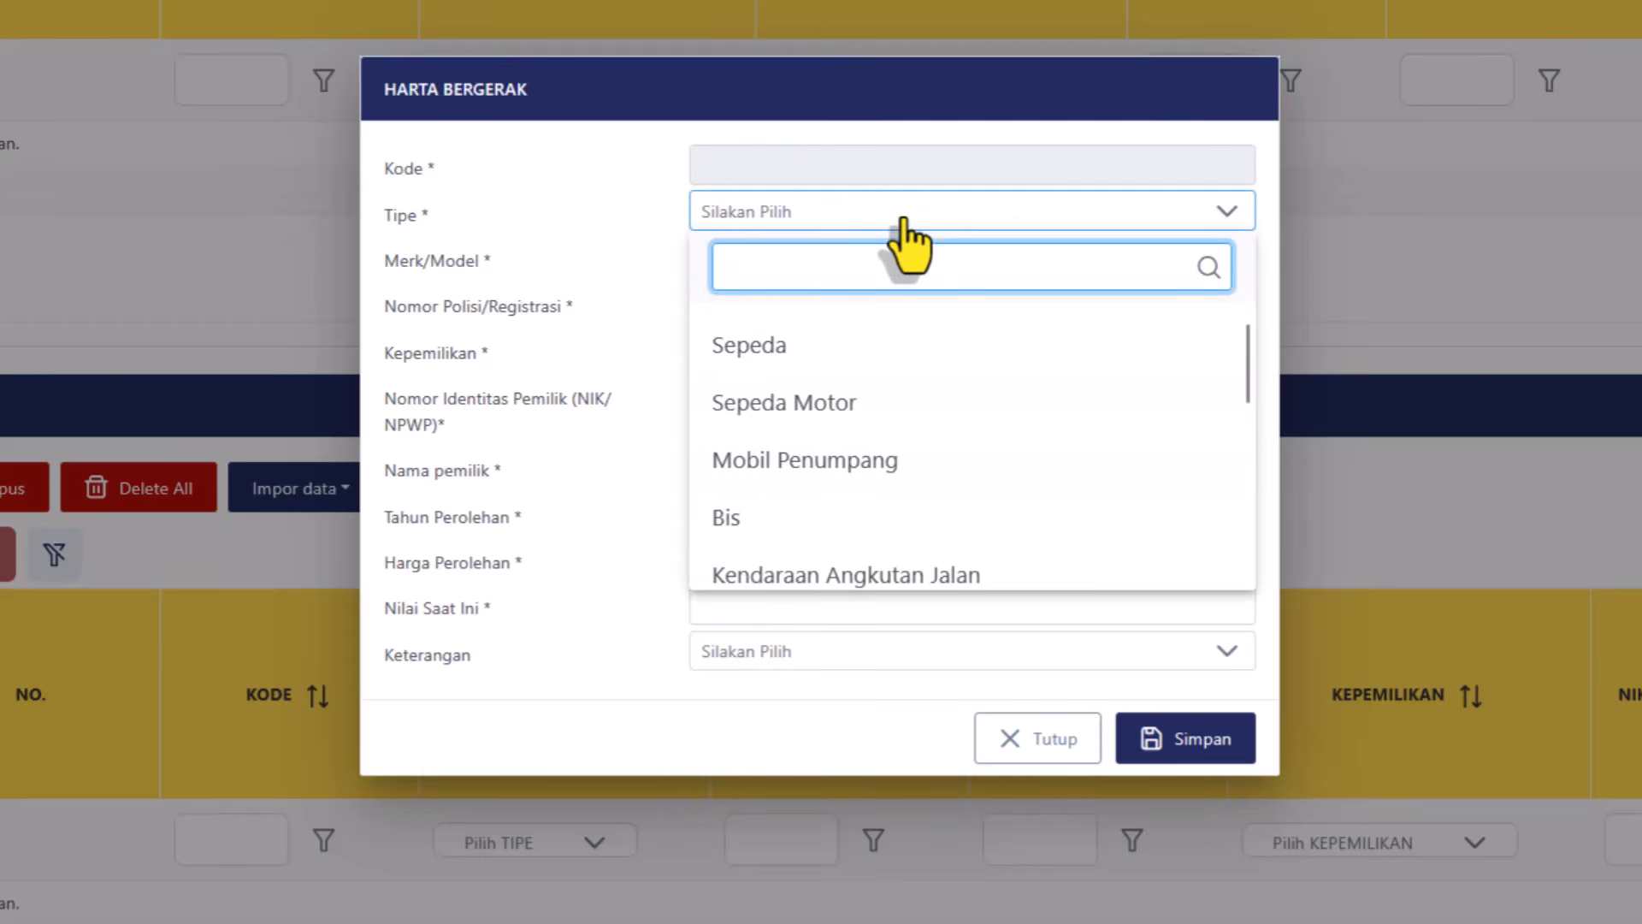
pyautogui.click(808, 402)
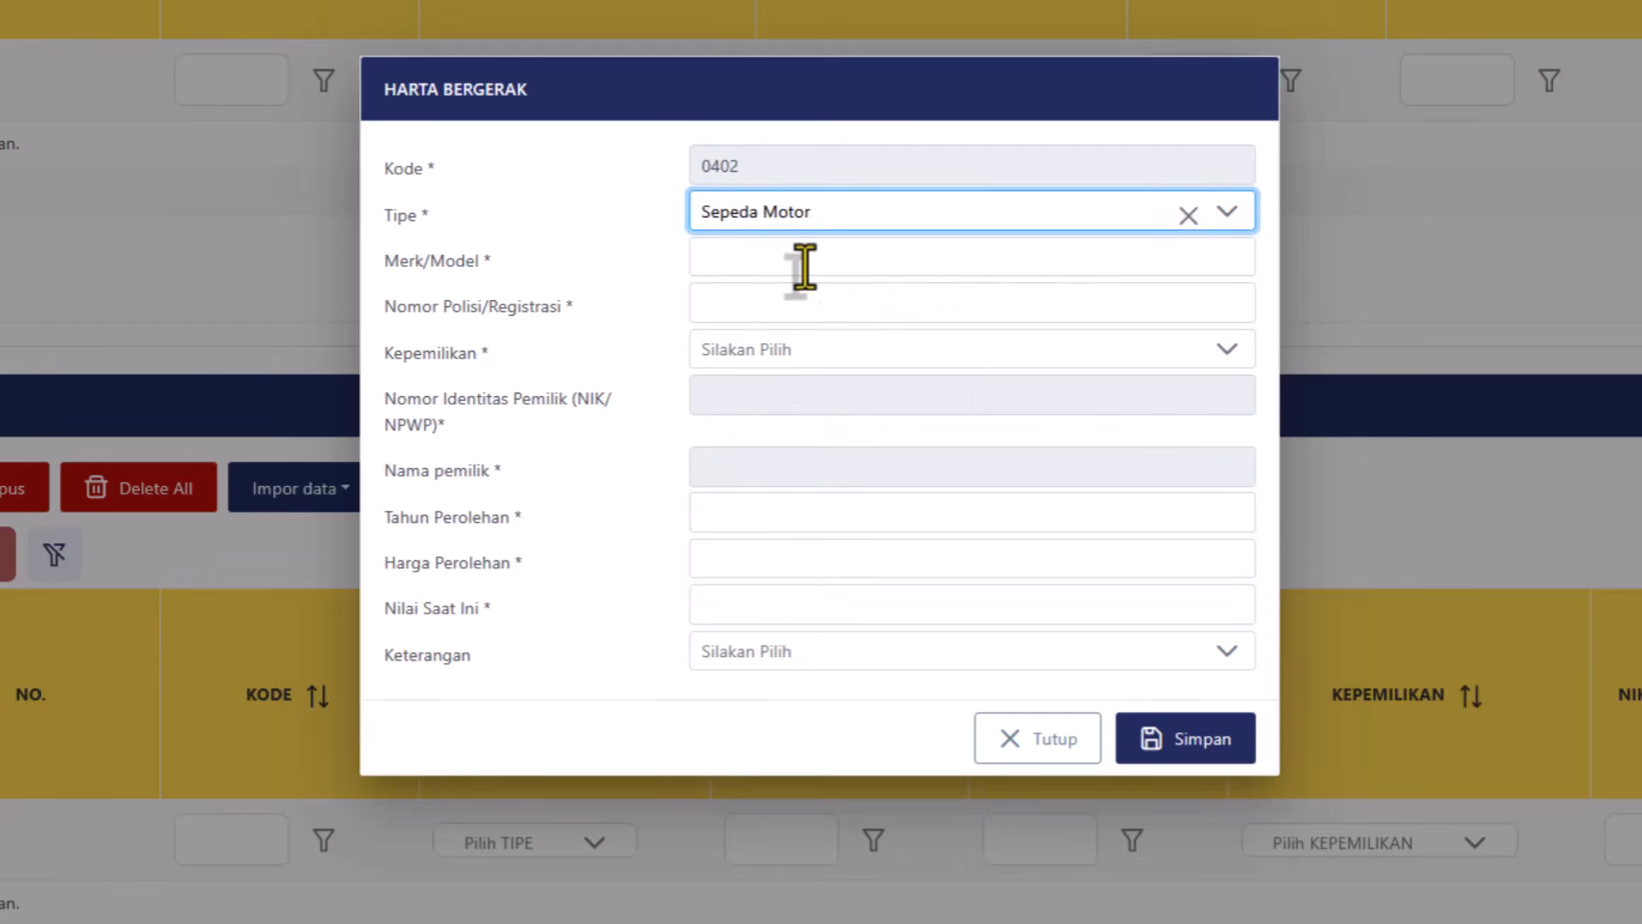
pyautogui.click(761, 261)
pyautogui.write('Hio')
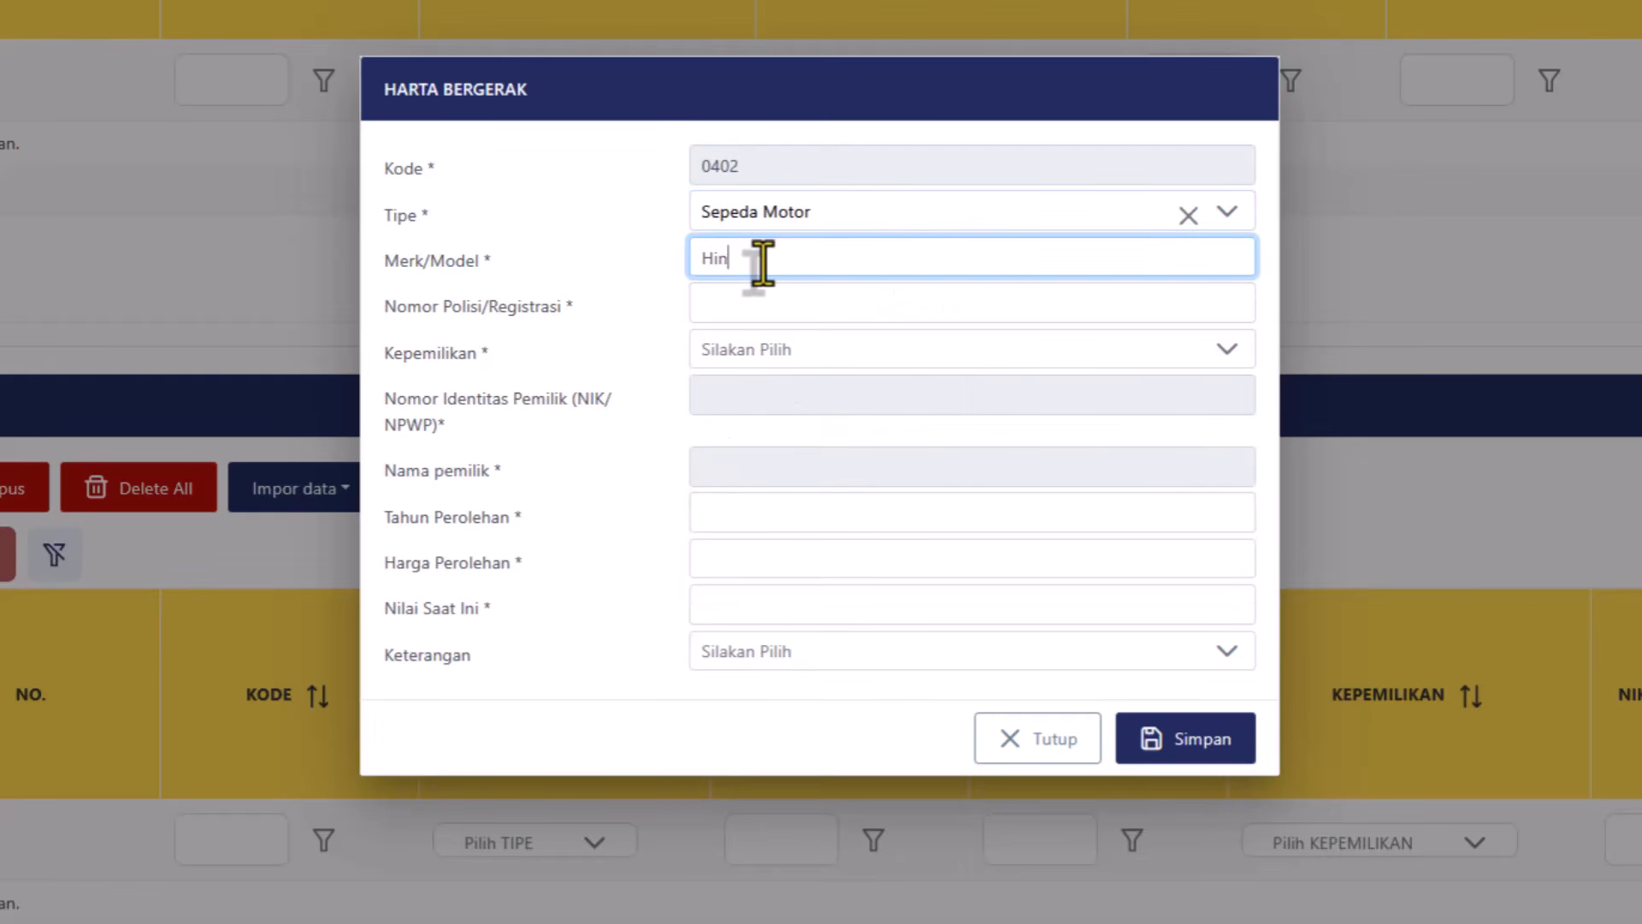
pyautogui.press('BackSpace')
pyautogui.press('BackSpace')
pyautogui.write('onda Scoo')
pyautogui.press('BackSpace')
pyautogui.write('opy')
pyautogui.click(694, 316)
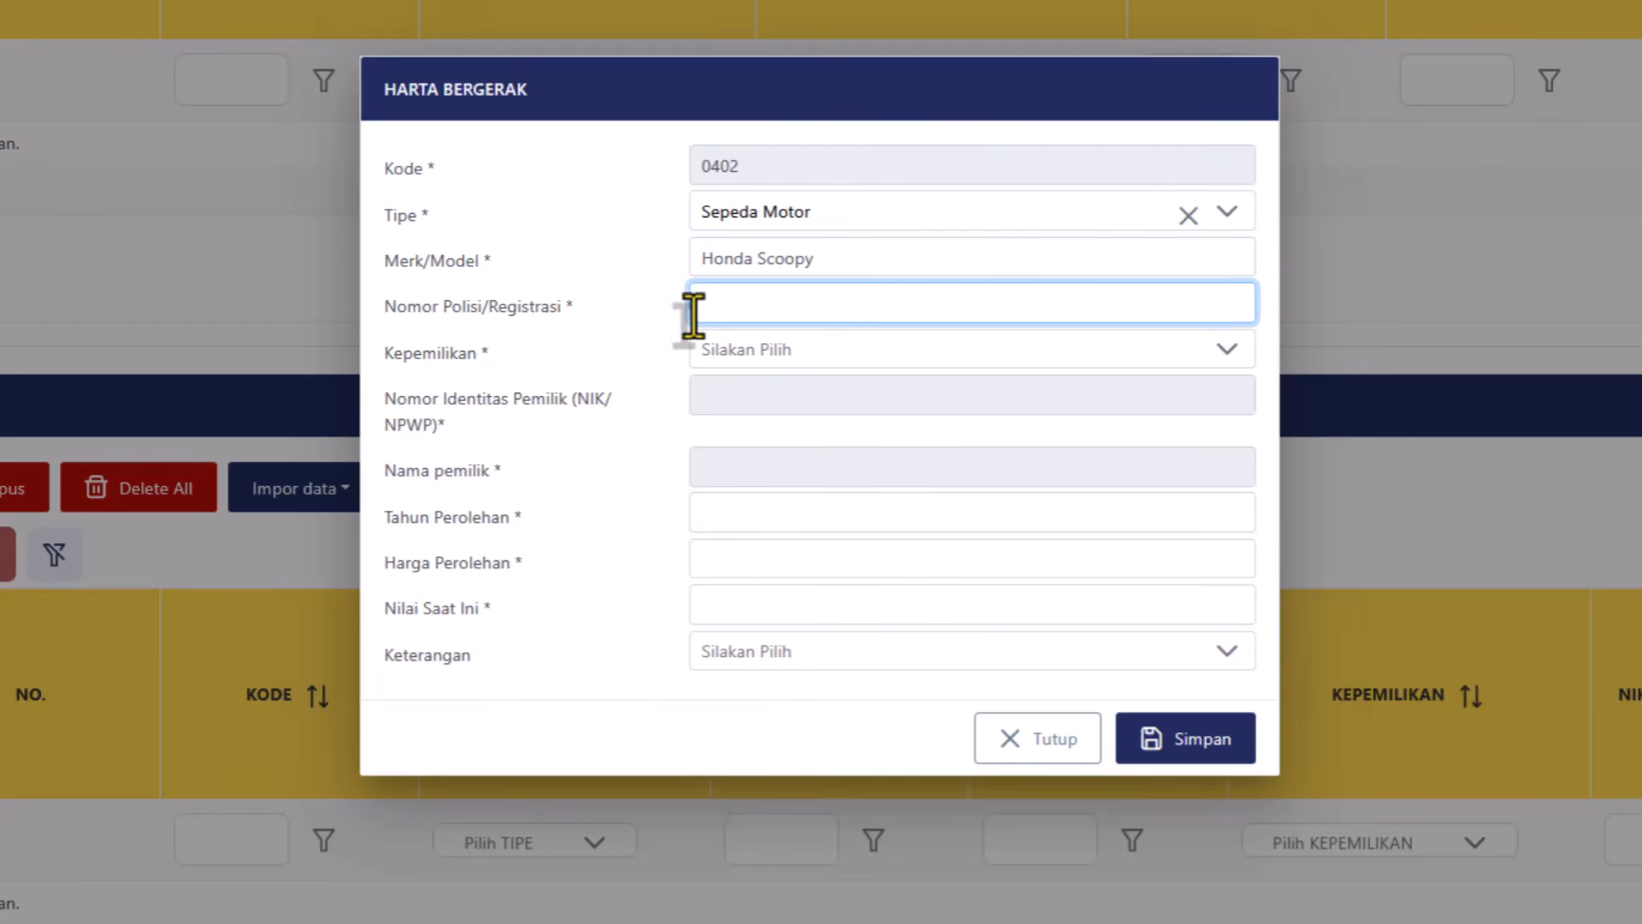
pyautogui.write('DA 1212')
pyautogui.click(736, 359)
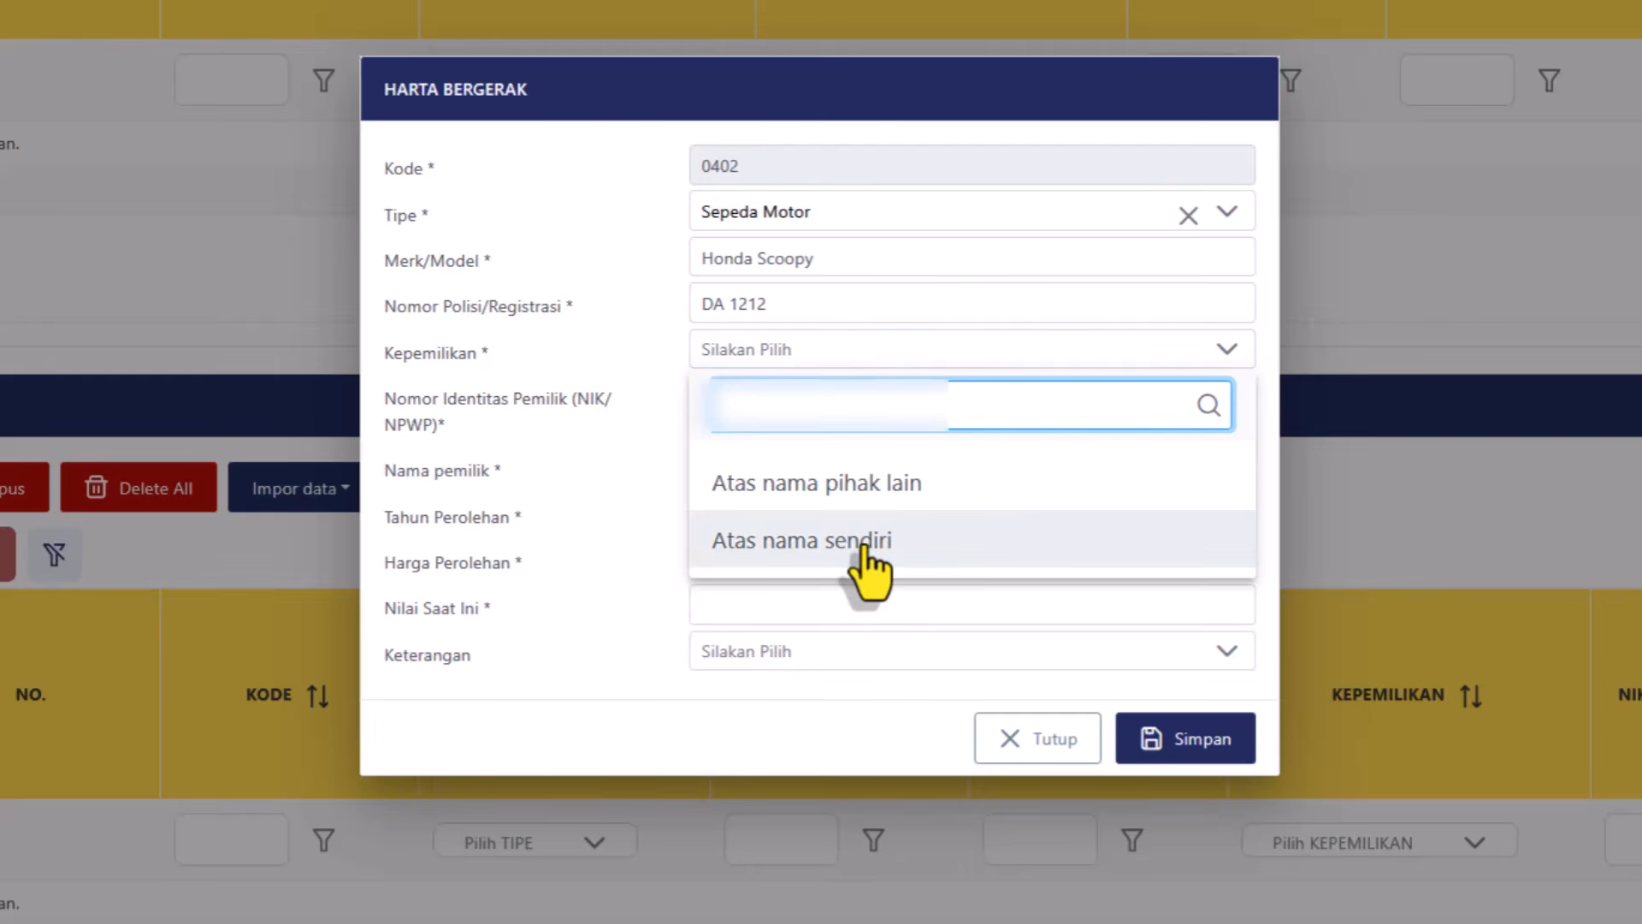
# Set ownership Atas nama sendiri, year 2025, price 20.000.000, value 17.500.000, and save.
pyautogui.click(874, 539)
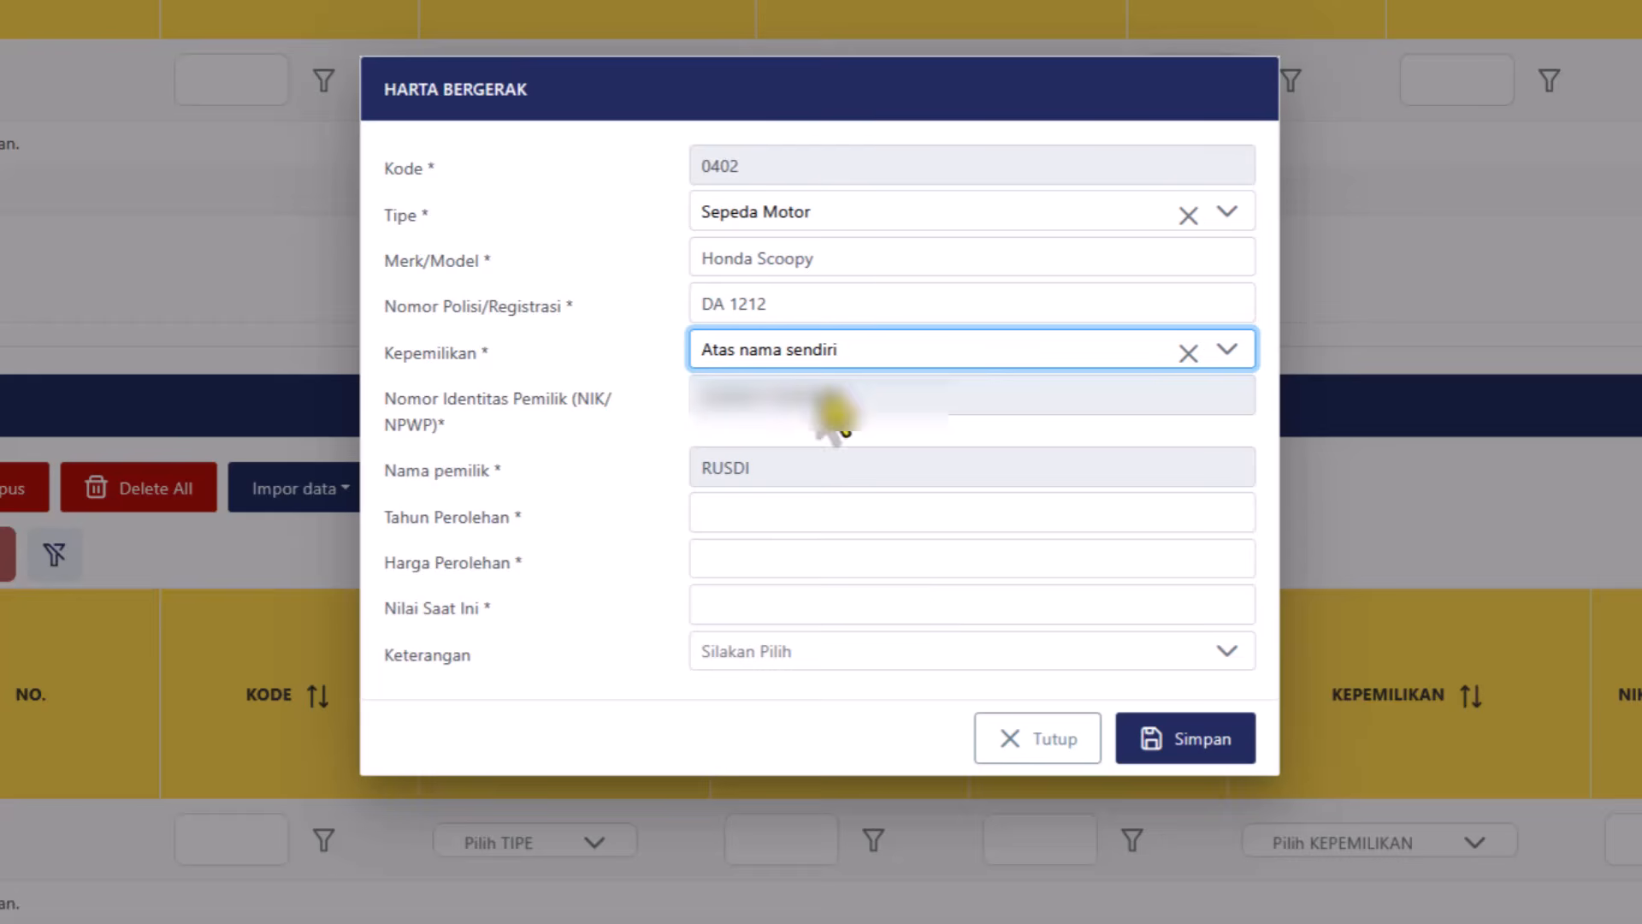
pyautogui.click(1080, 517)
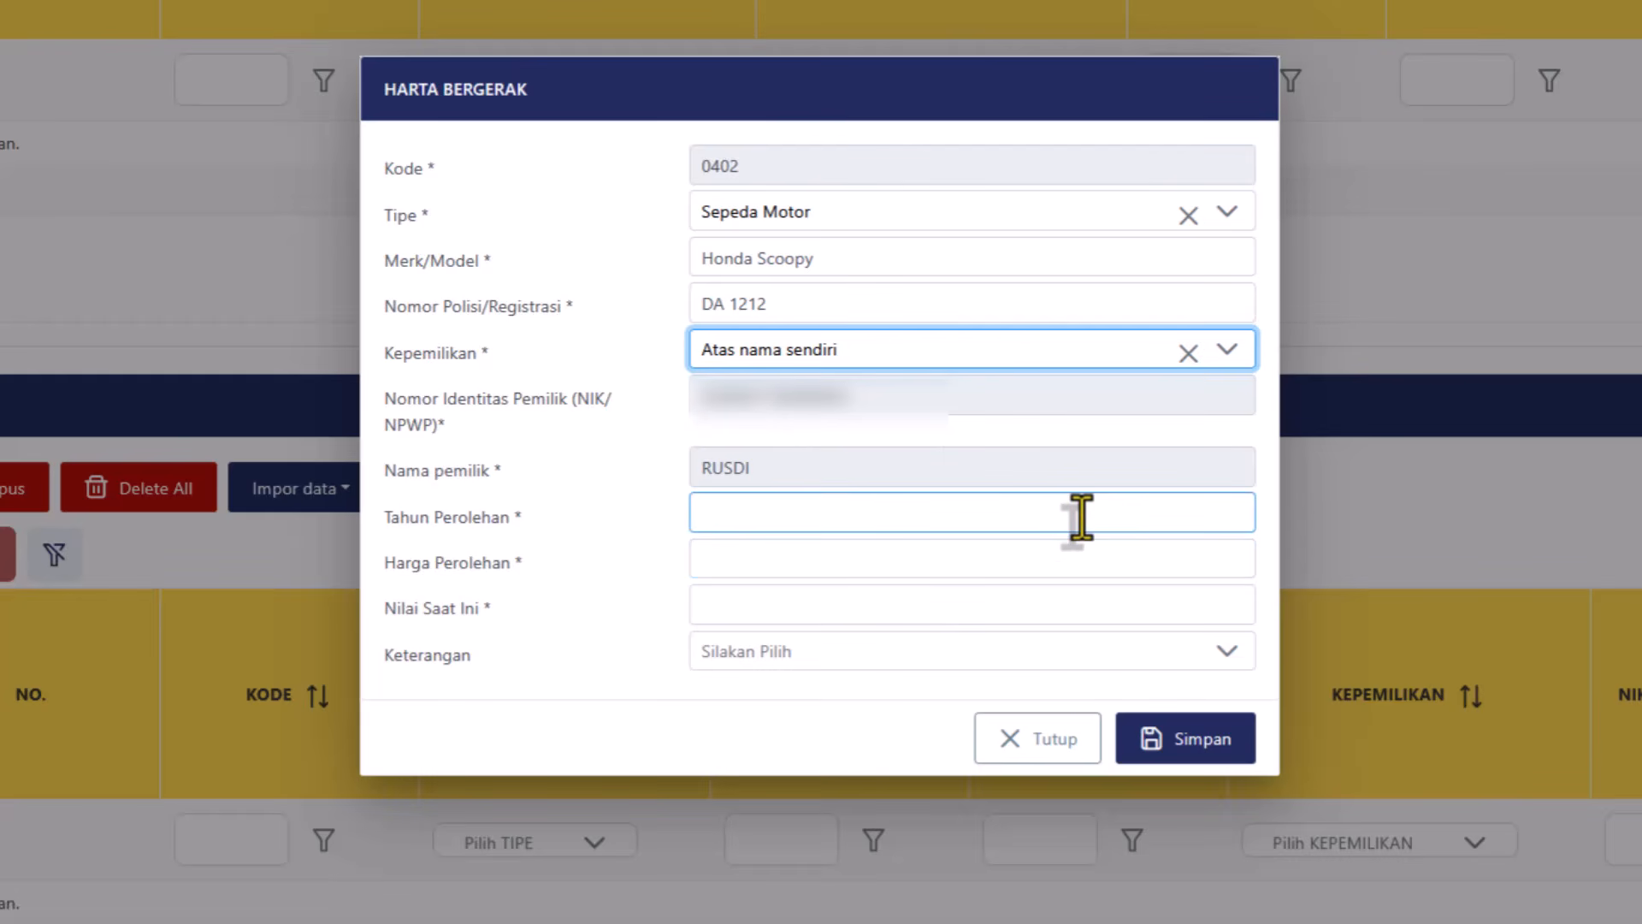
pyautogui.click(775, 526)
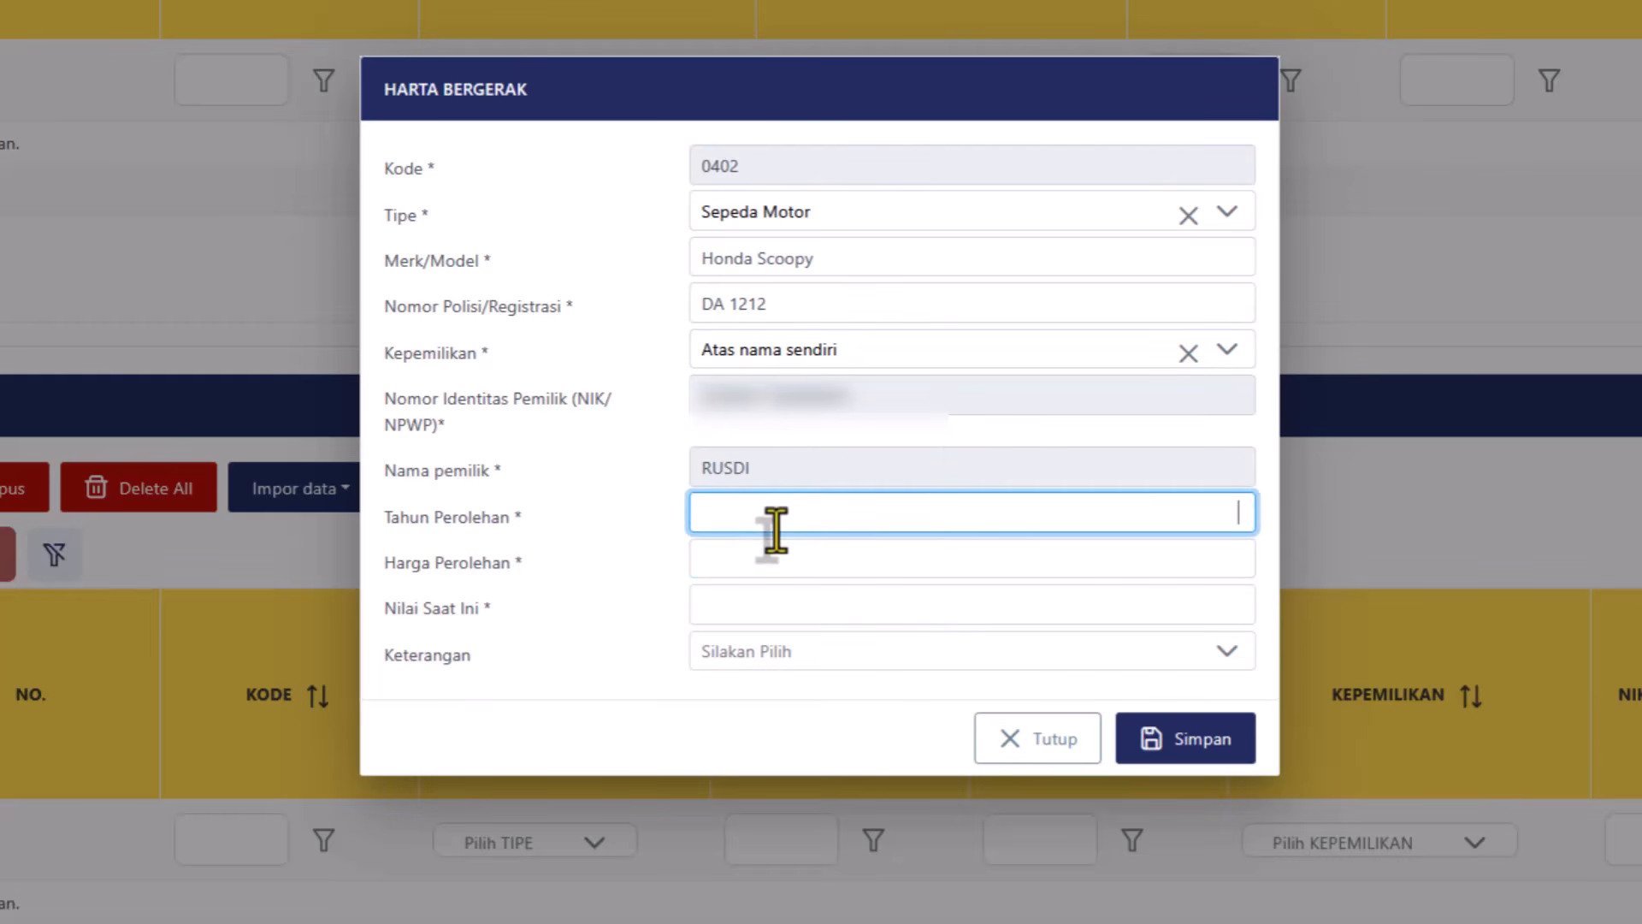
pyautogui.write('2025')
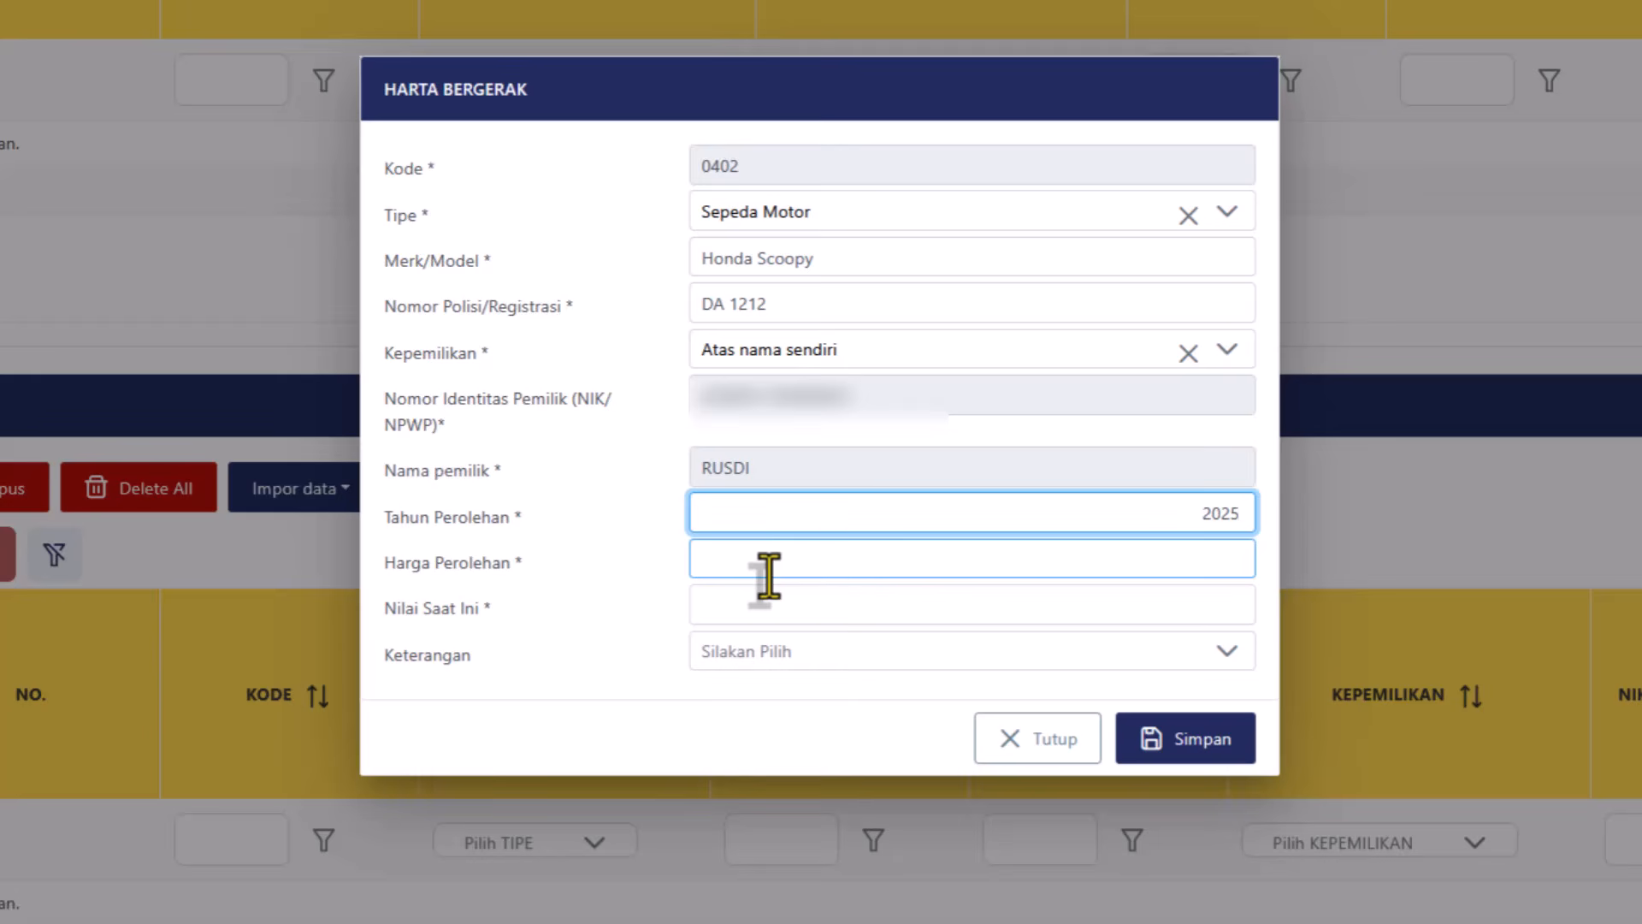
pyautogui.click(769, 572)
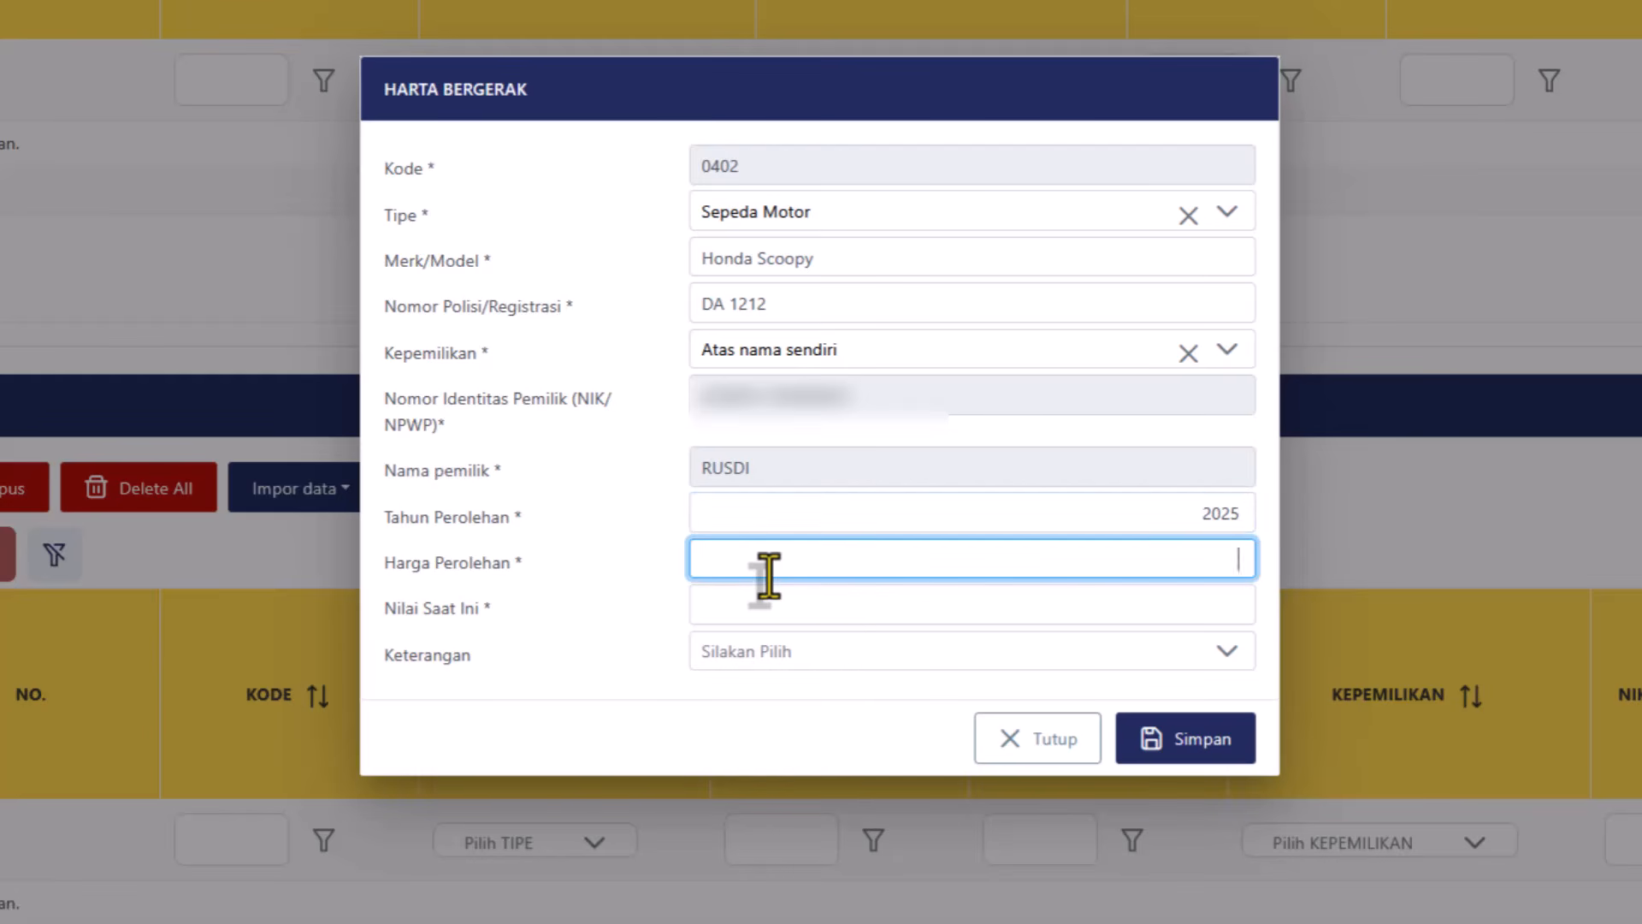
pyautogui.write('20.000.000')
pyautogui.click(774, 603)
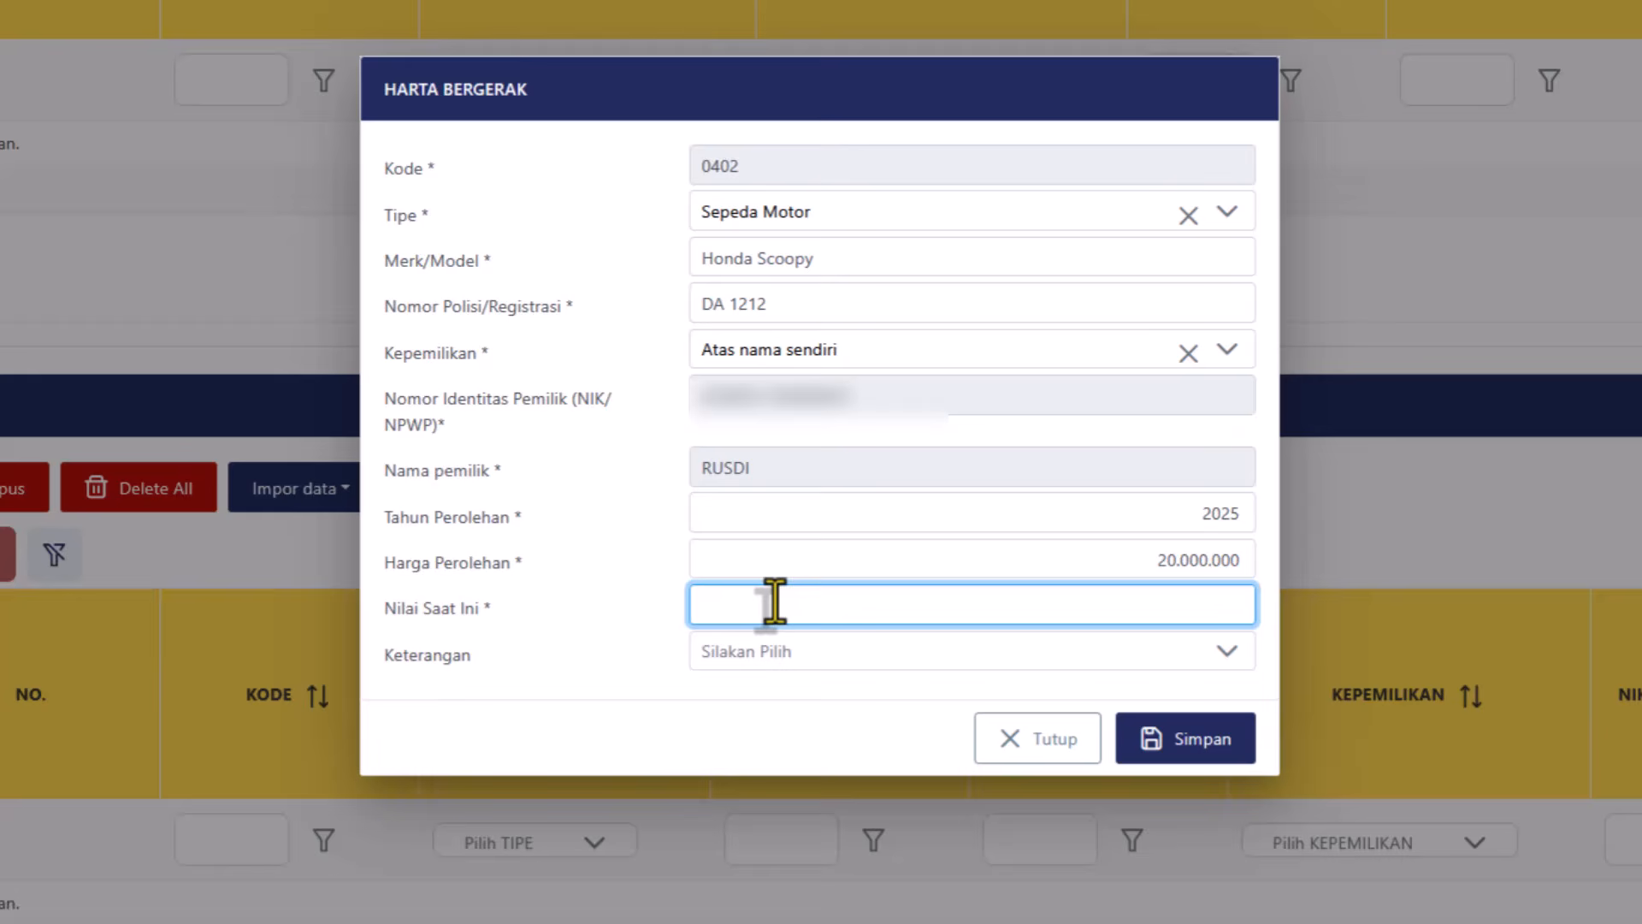
pyautogui.write('175000000')
pyautogui.press('BackSpace')
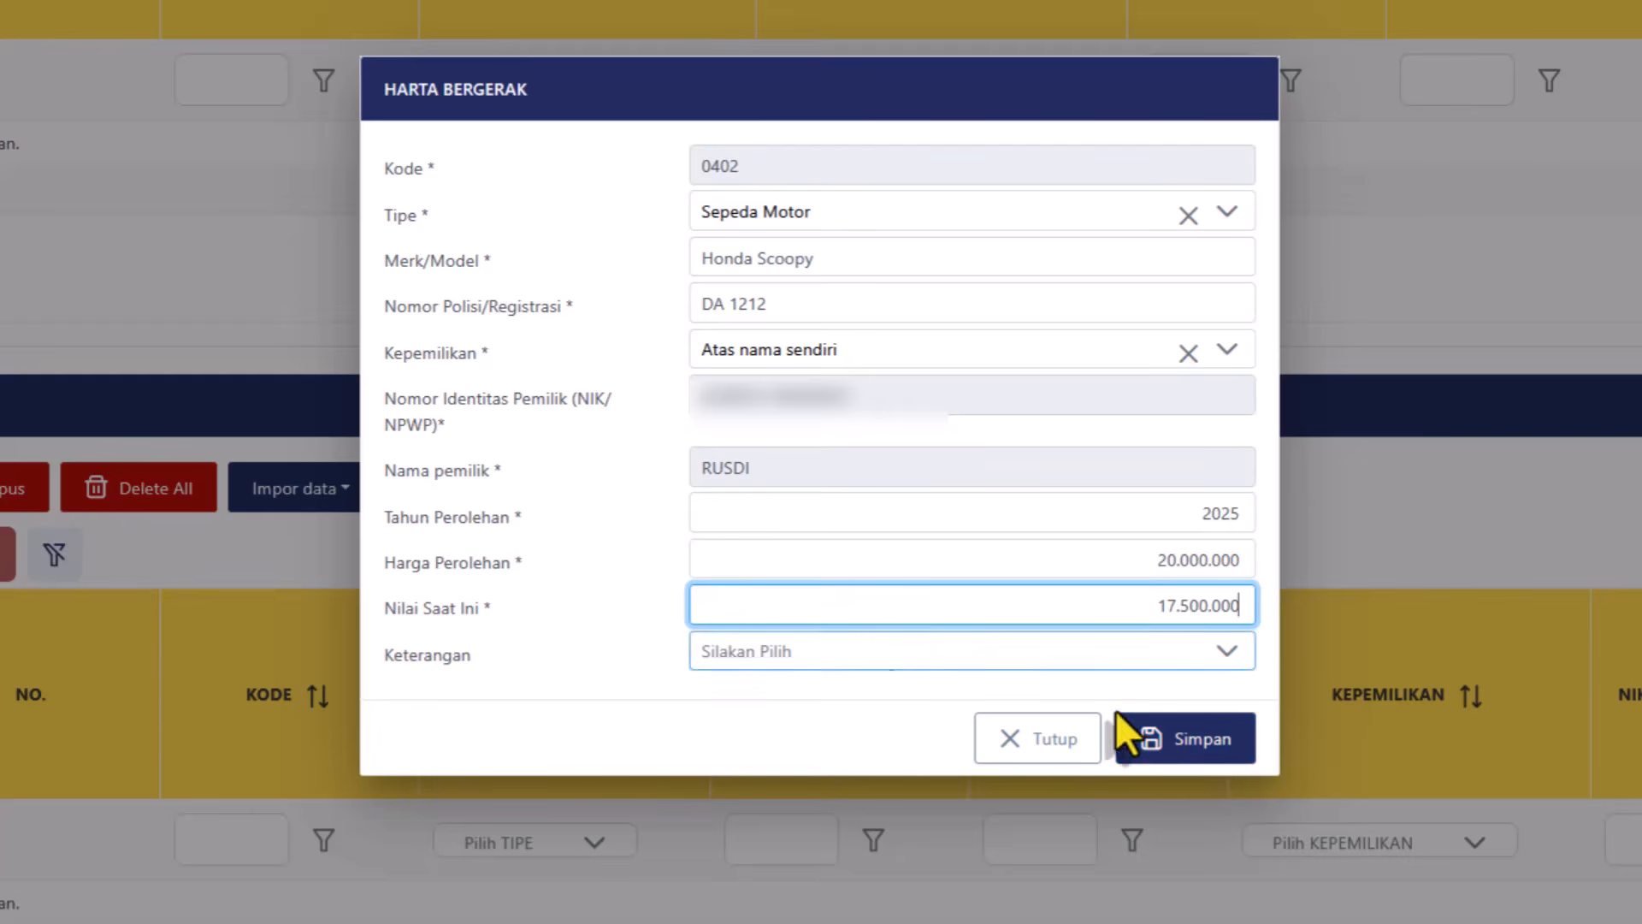
pyautogui.click(1213, 744)
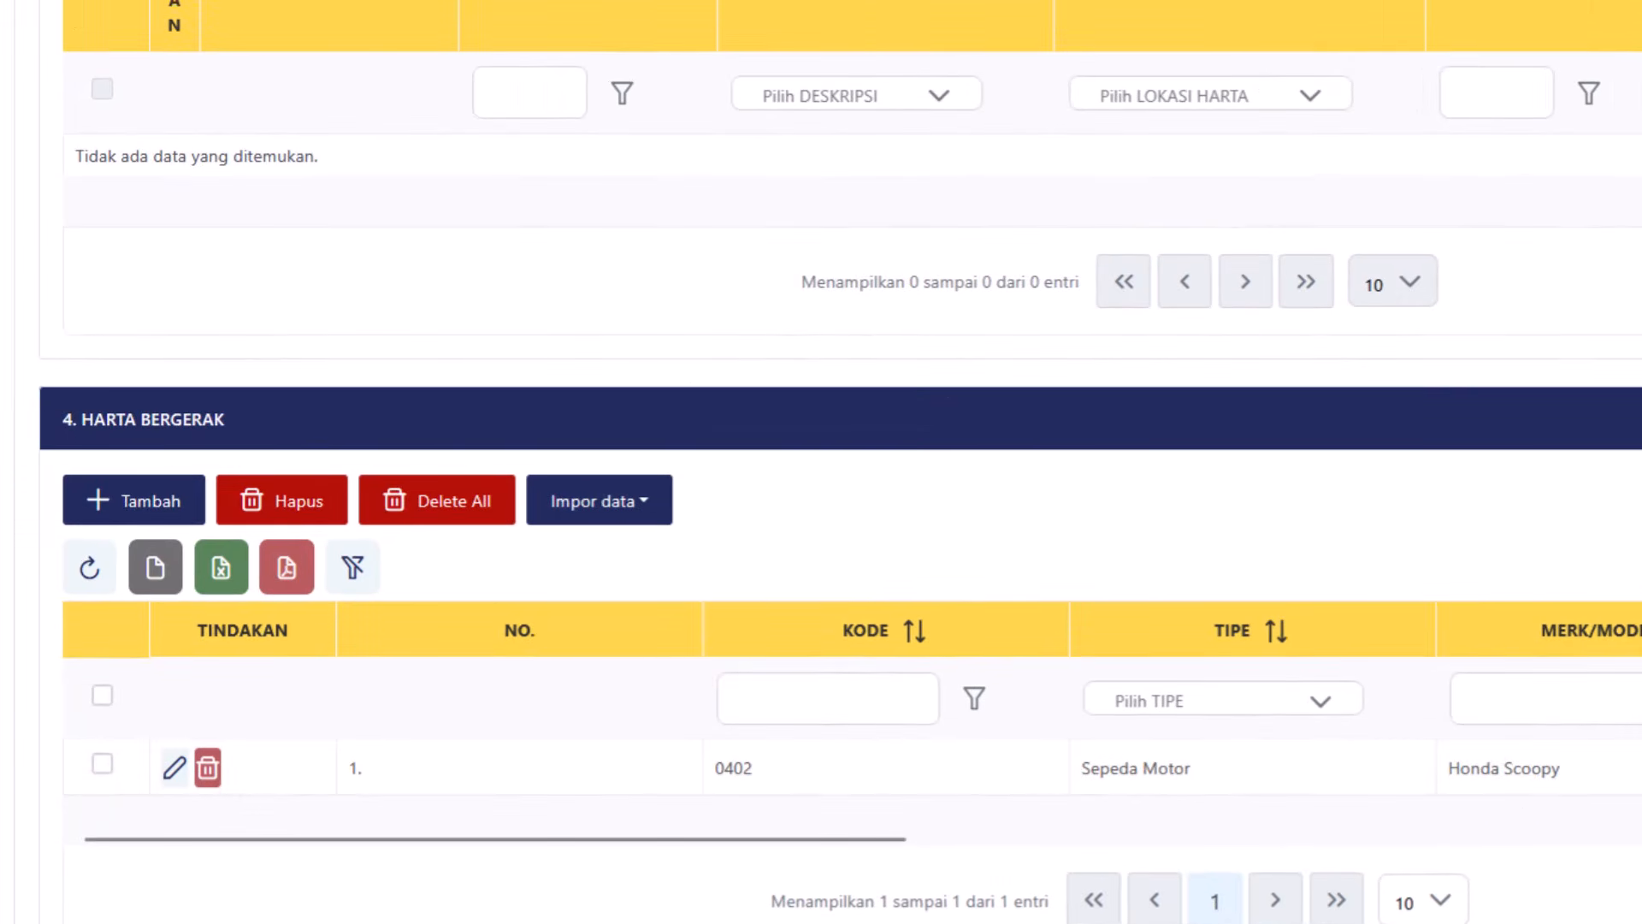
pyautogui.scroll(-10, 821, 461)
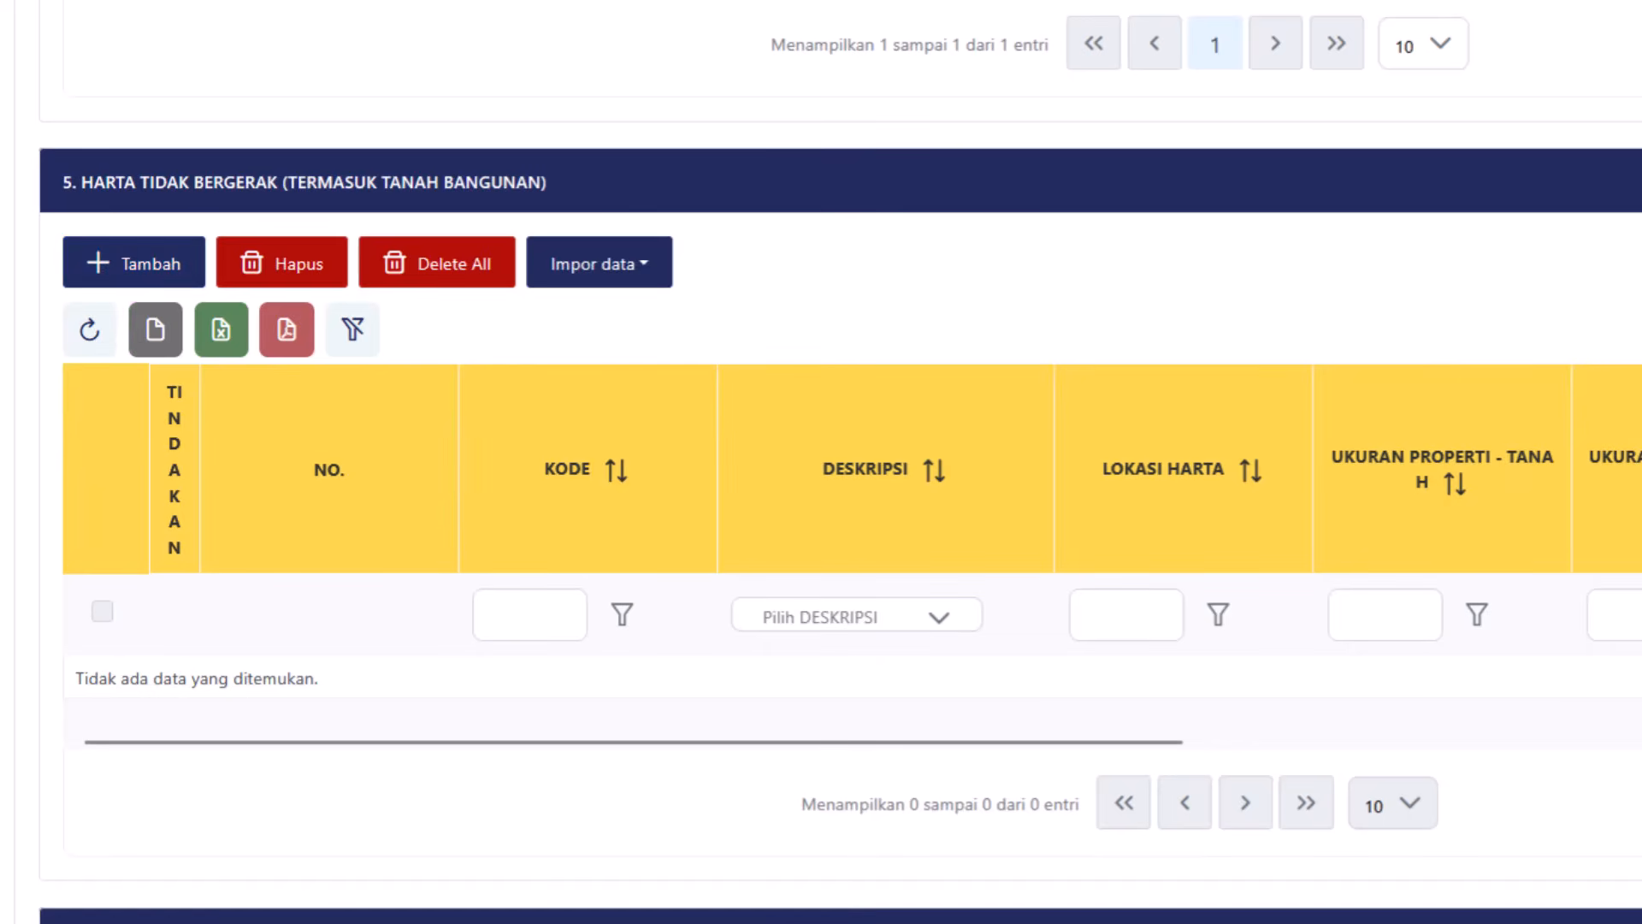
pyautogui.scroll(-7, 821, 462)
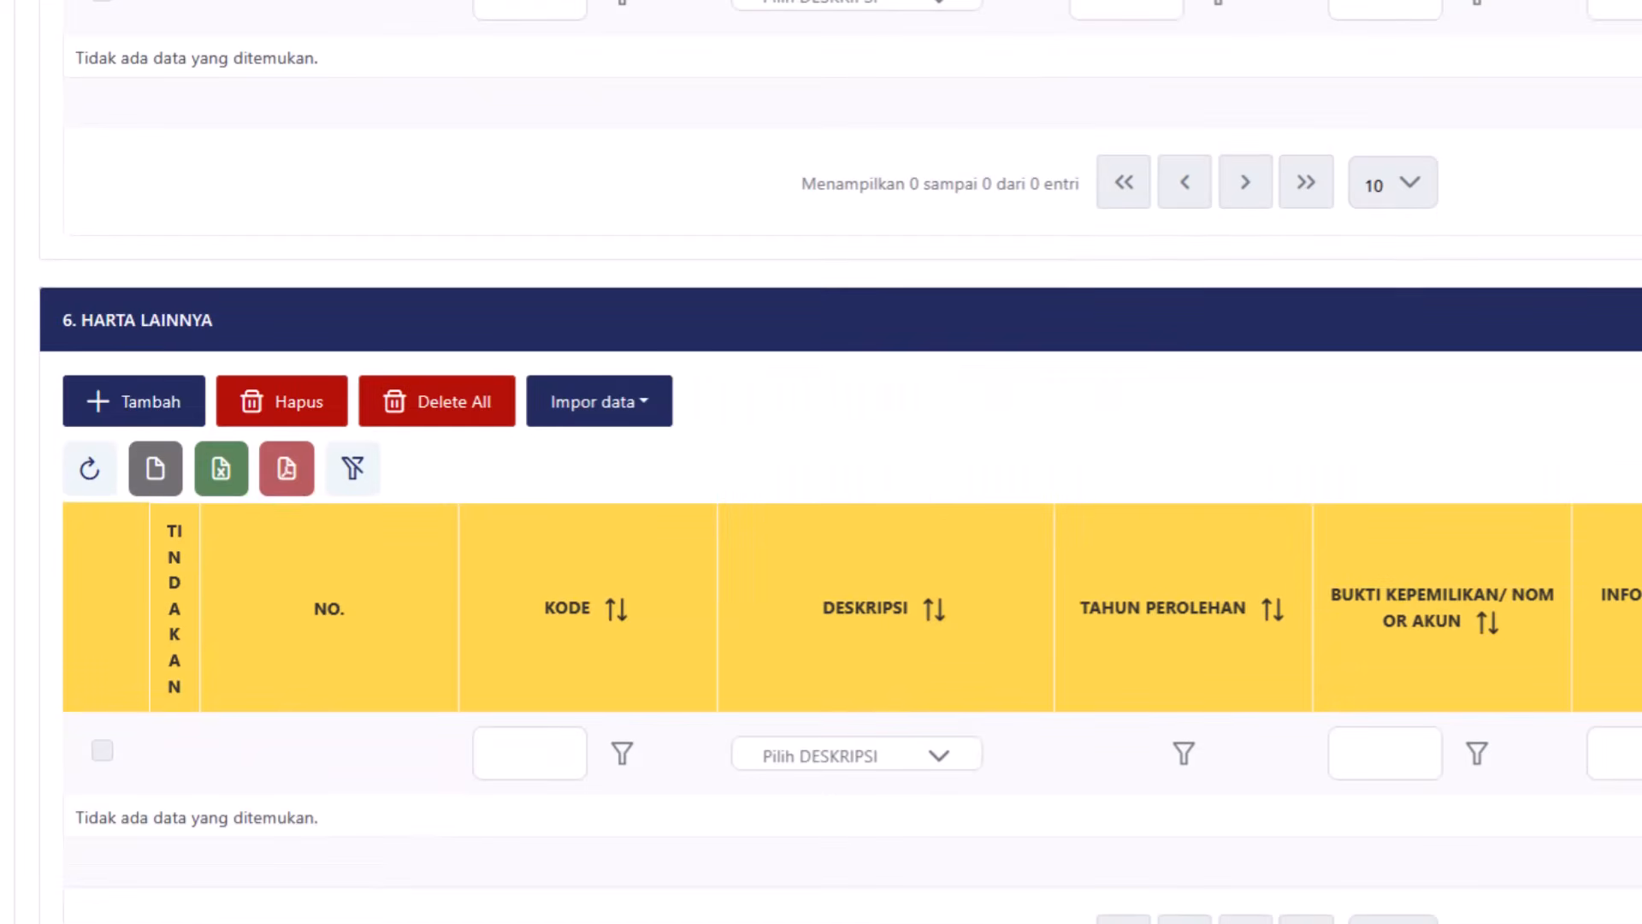
pyautogui.scroll(-6, 821, 461)
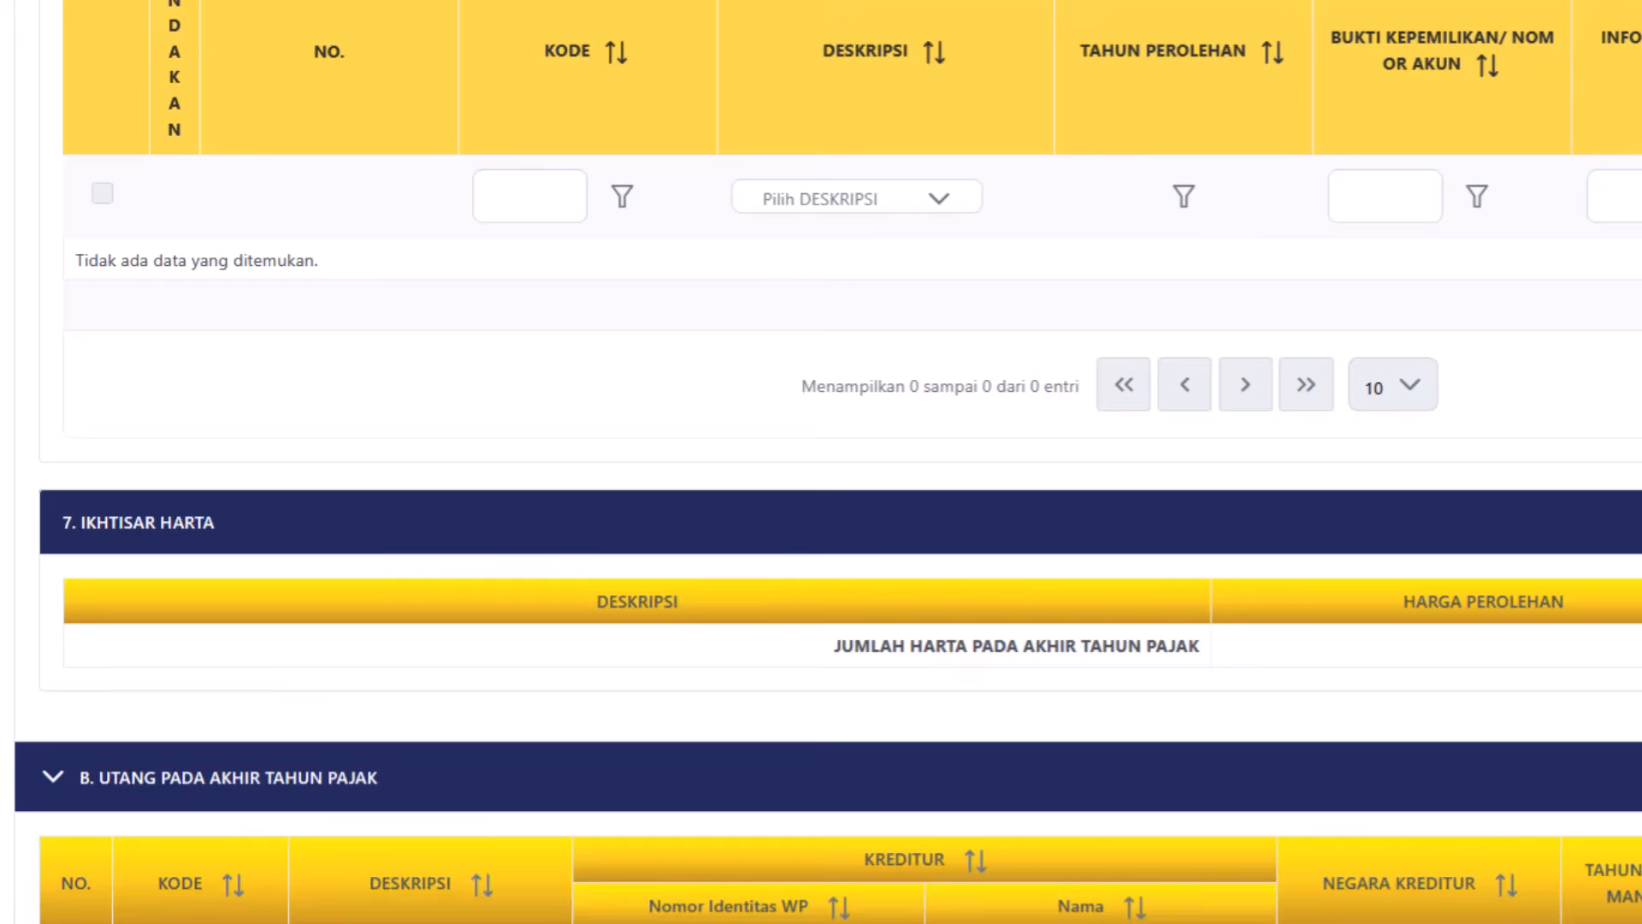
pyautogui.scroll(-5, 641, 449)
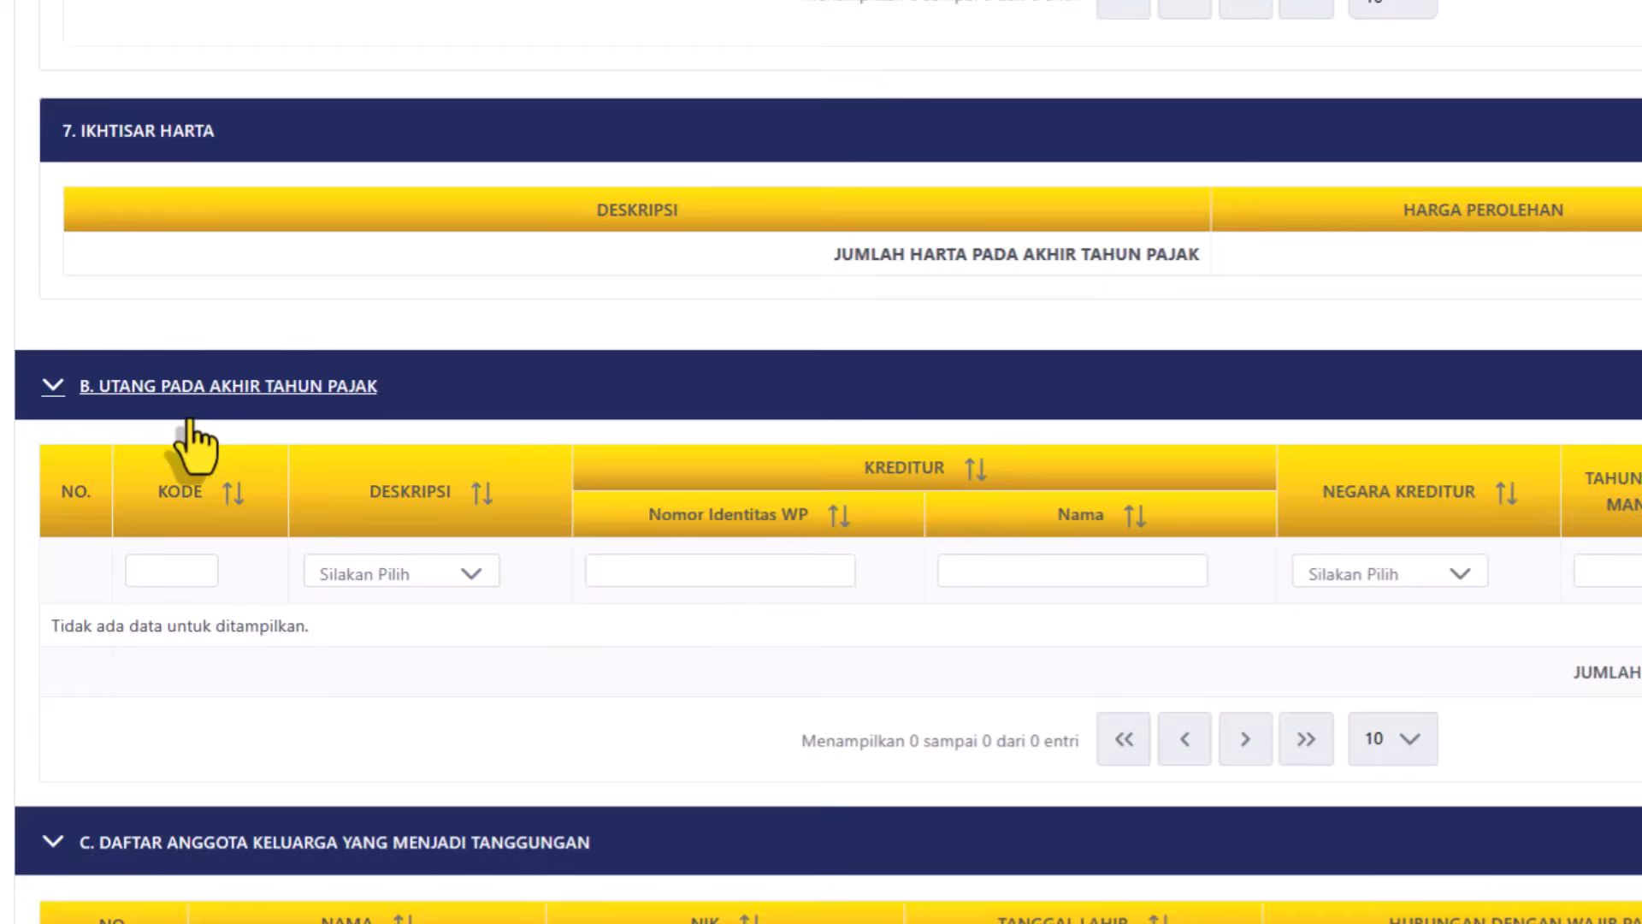
pyautogui.scroll(-5, 353, 236)
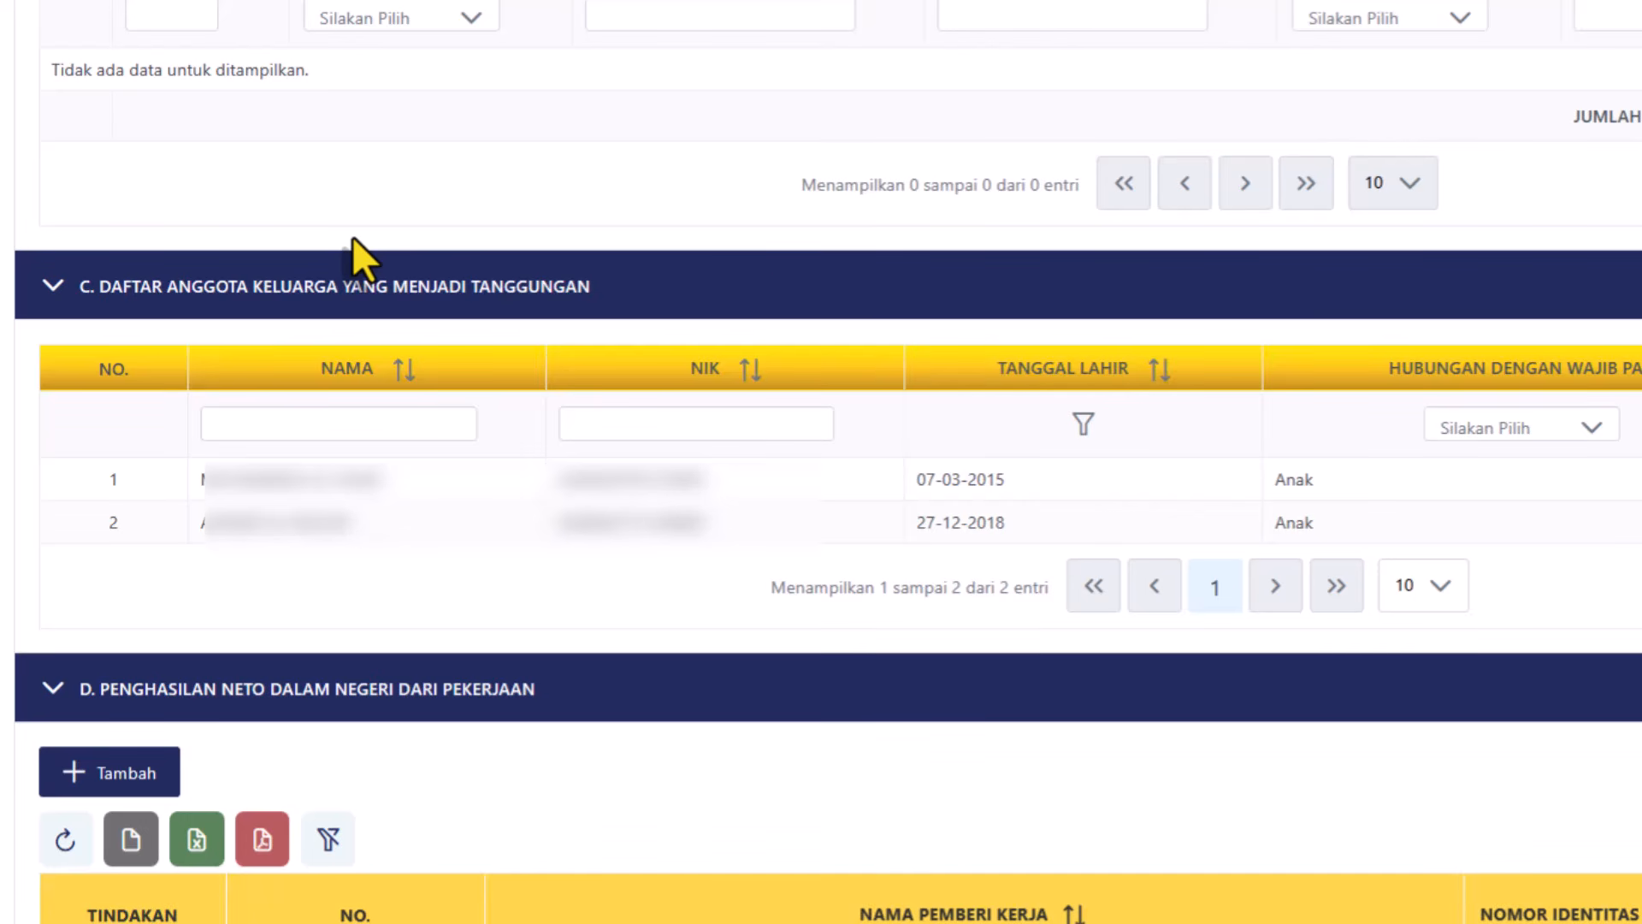
pyautogui.scroll(-6, 352, 236)
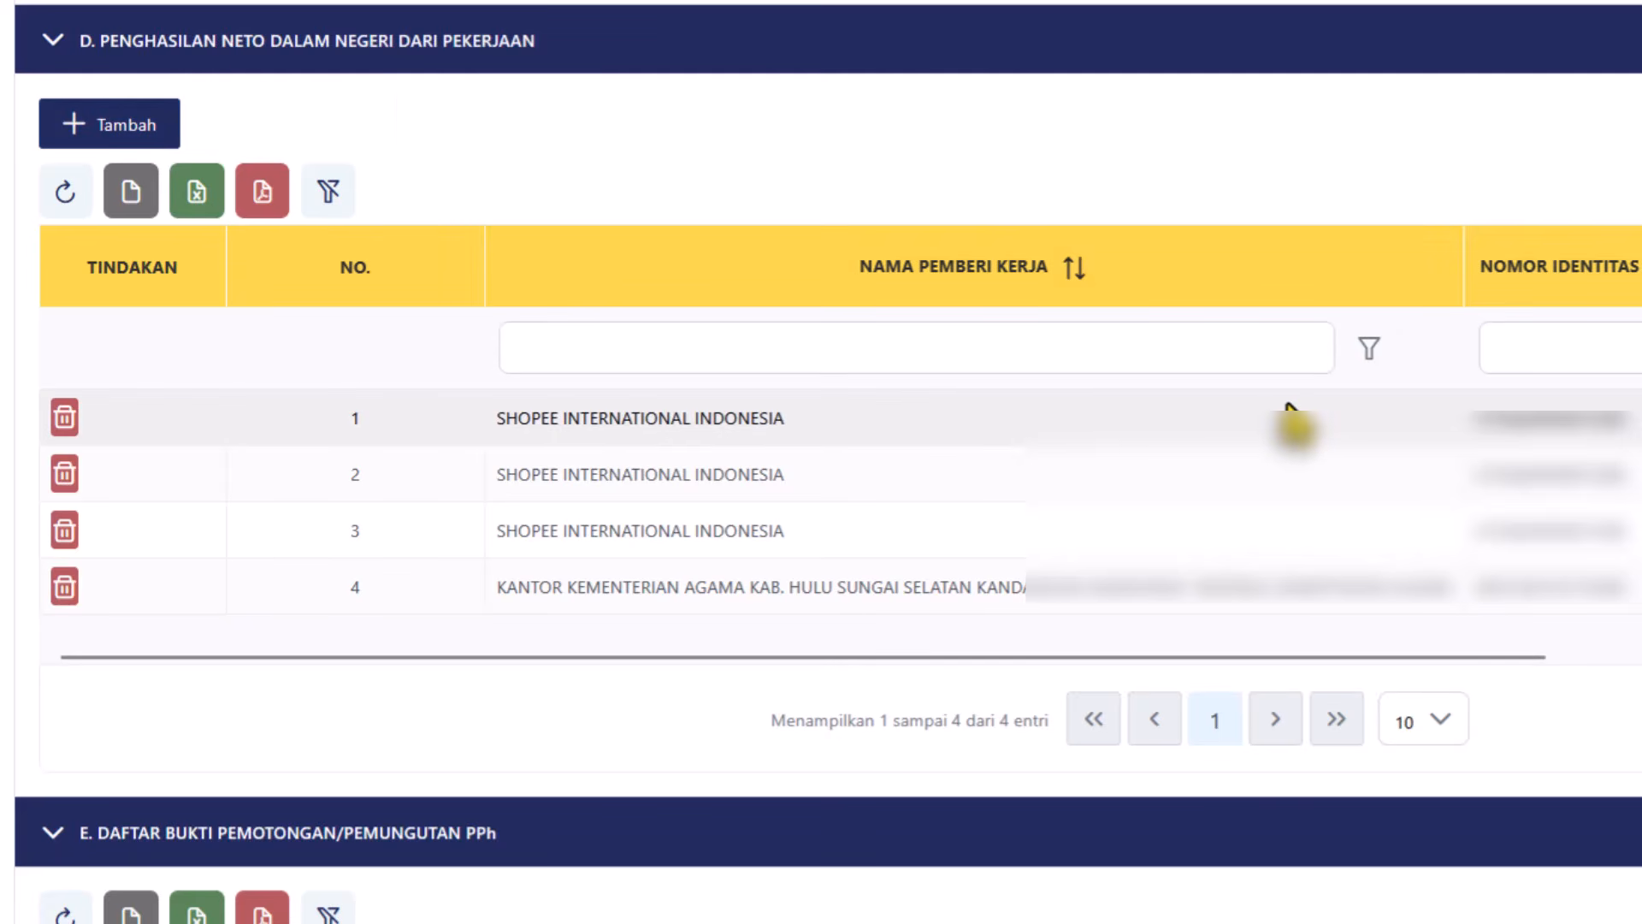
pyautogui.scroll(-6, 332, 162)
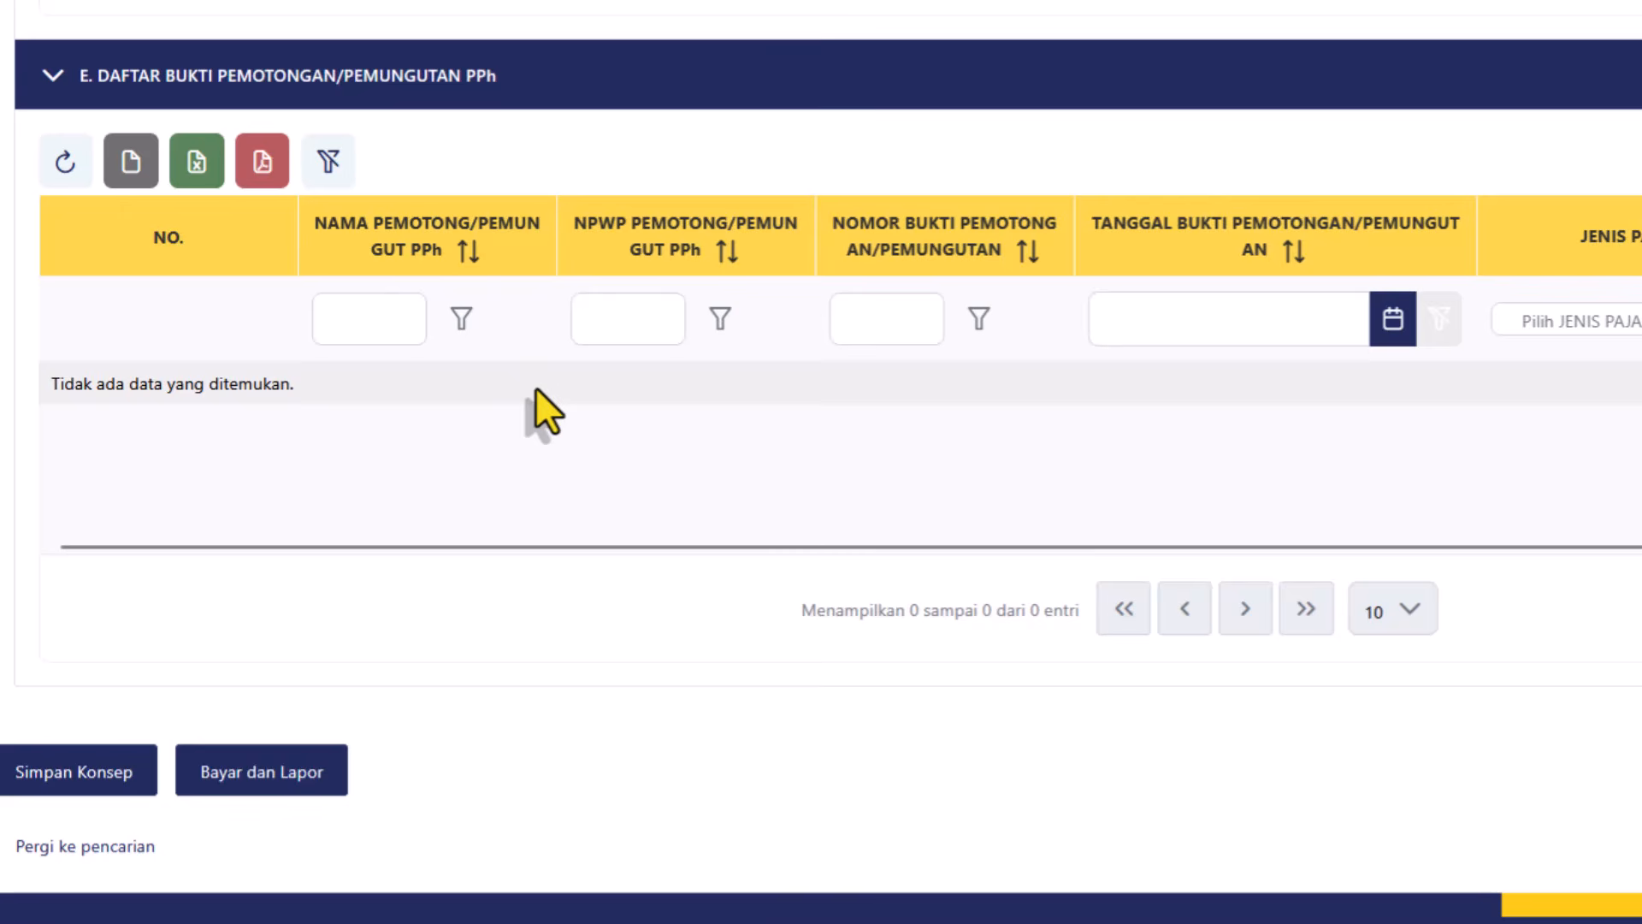
# Save the annual PPh Orang Pribadi return as a draft using Simpan Konsep.
pyautogui.click(664, 307)
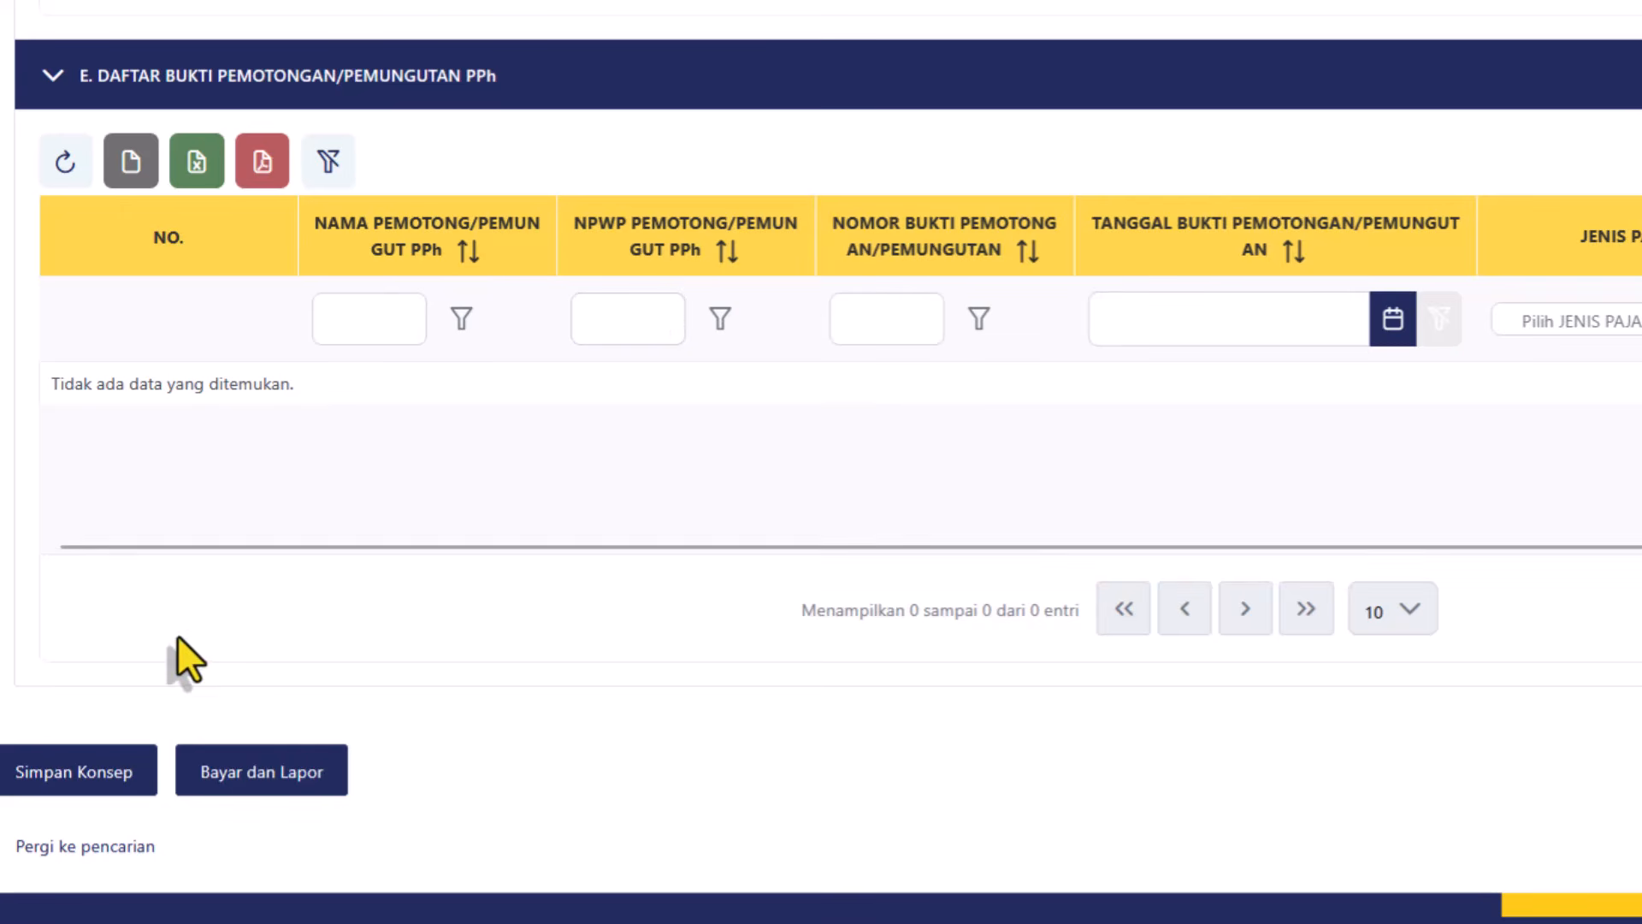
pyautogui.click(86, 774)
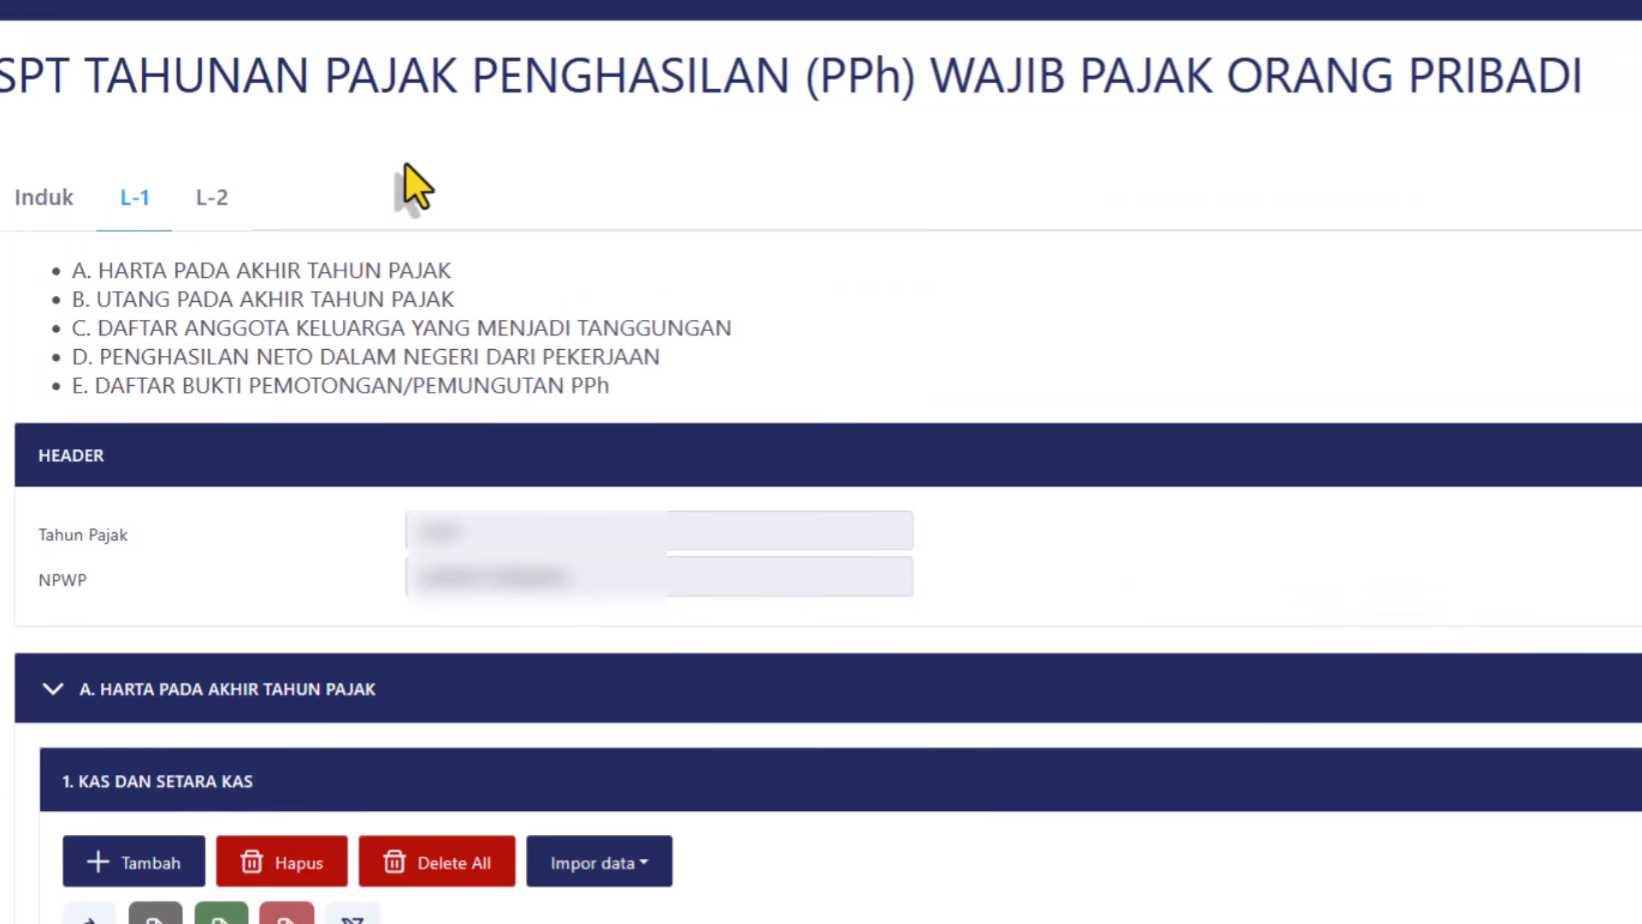
# Show the L-2 attachment listing the one withheld-income entry.
pyautogui.click(224, 205)
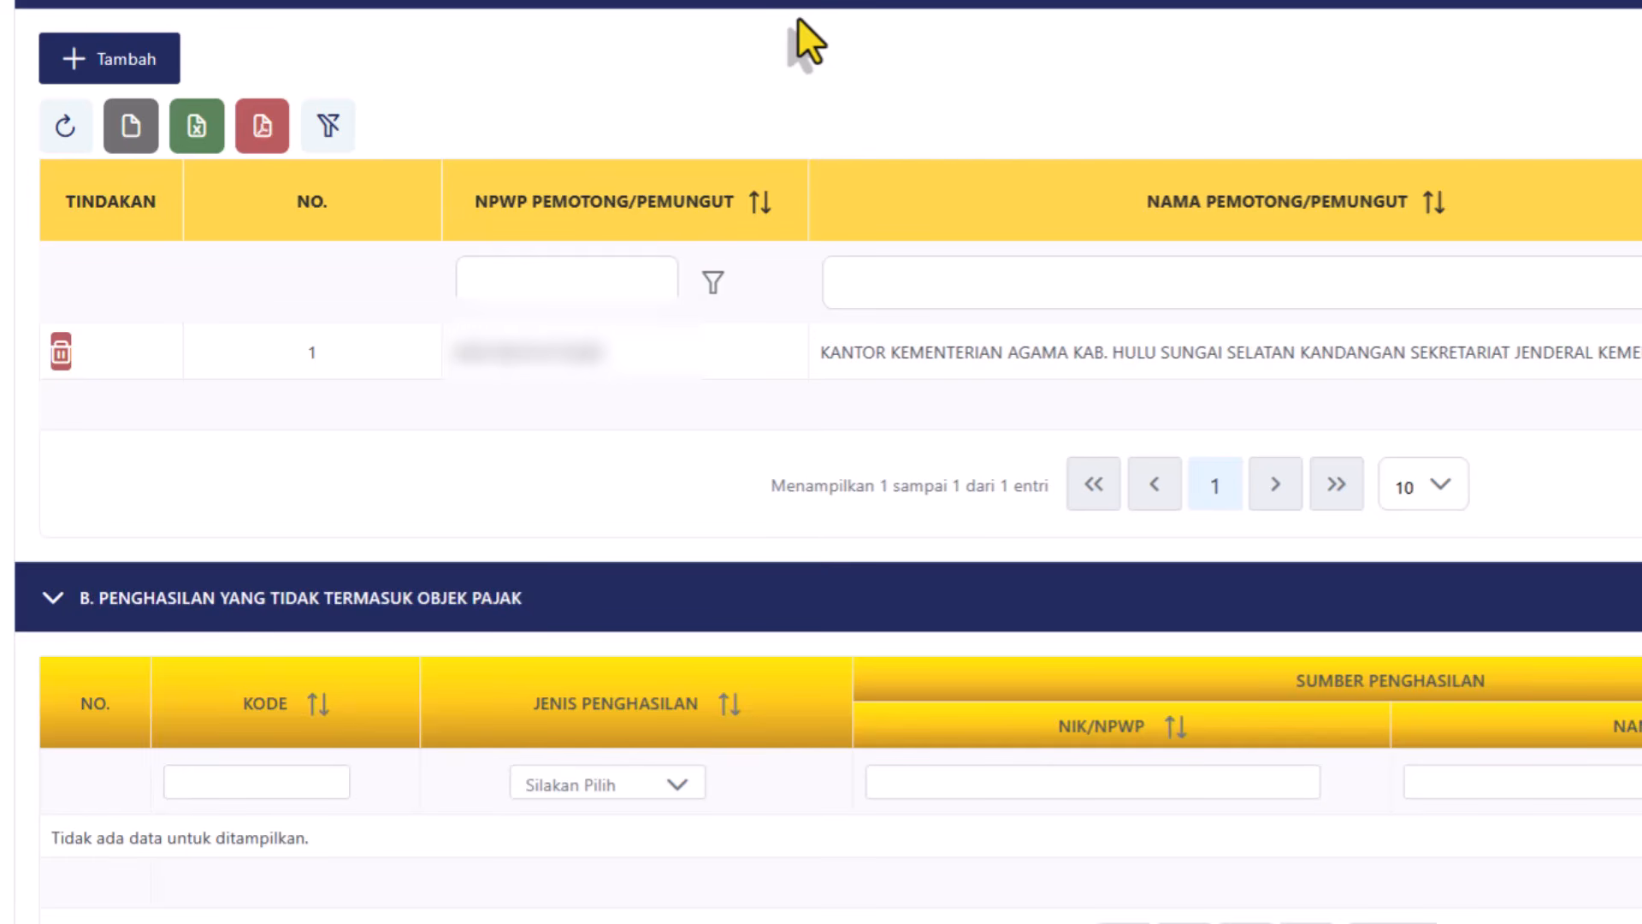
pyautogui.click(125, 67)
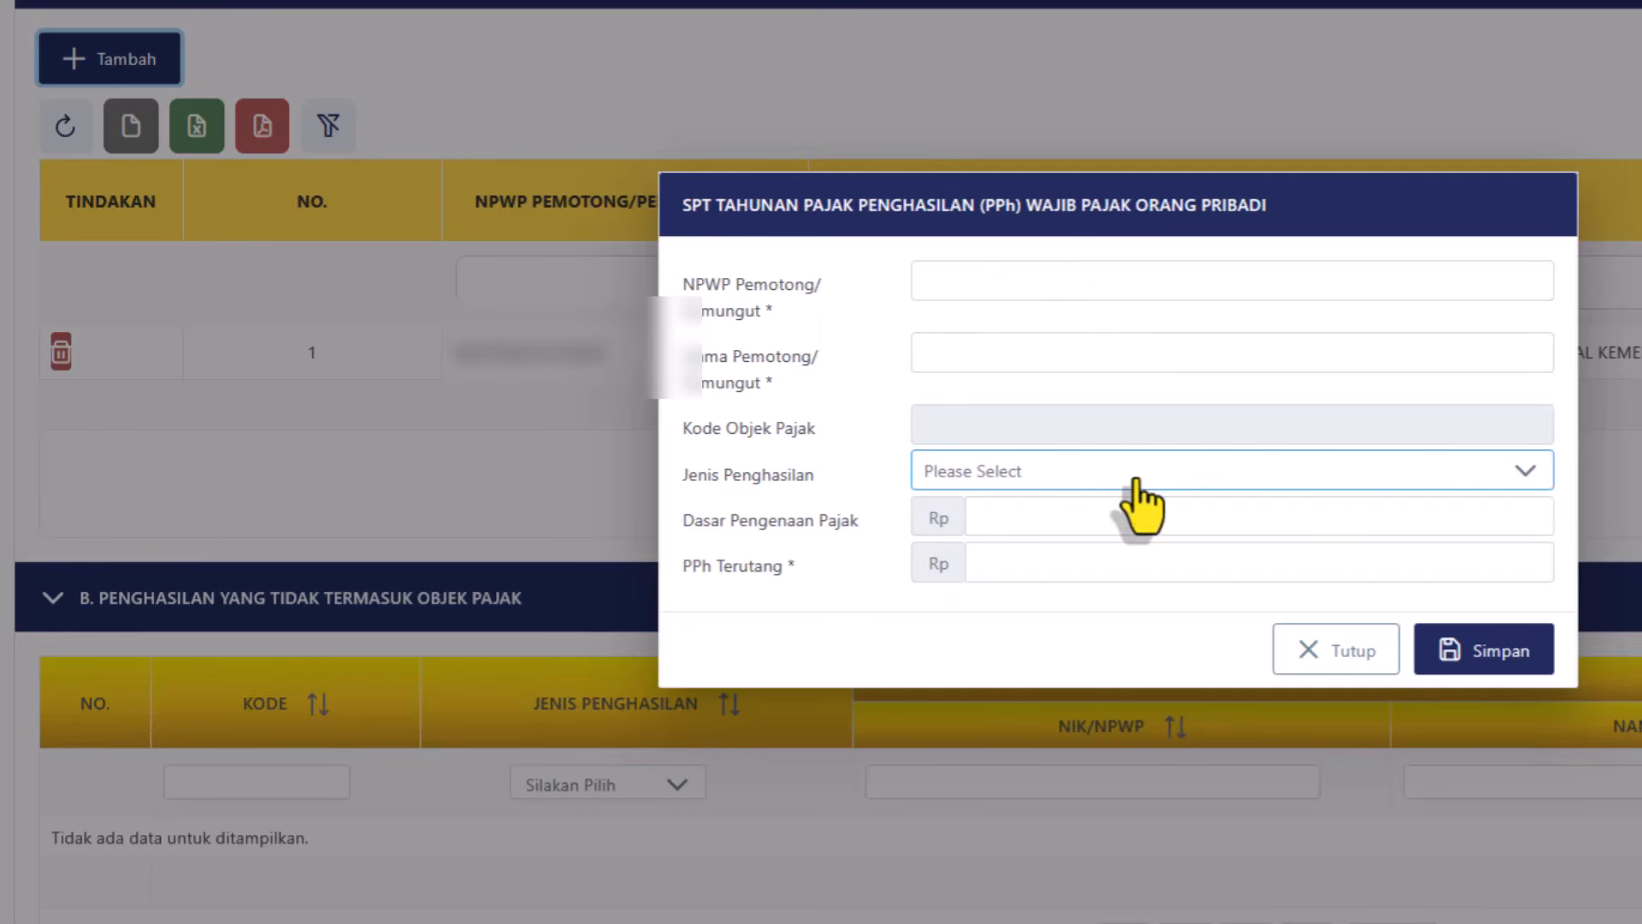
pyautogui.click(1070, 472)
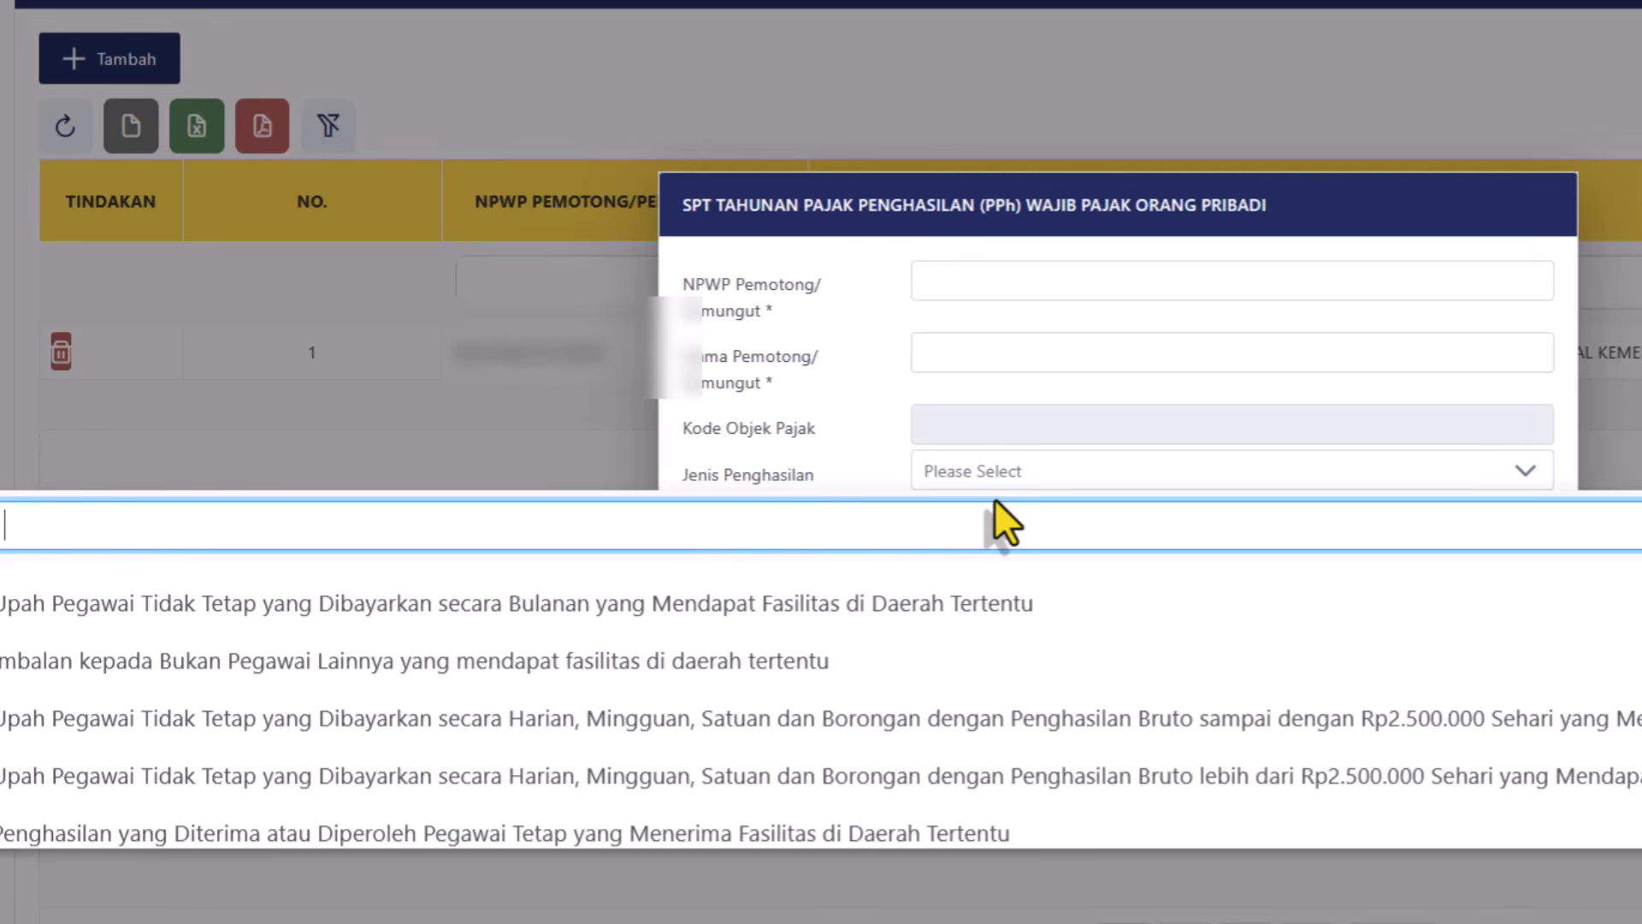
pyautogui.write('istr')
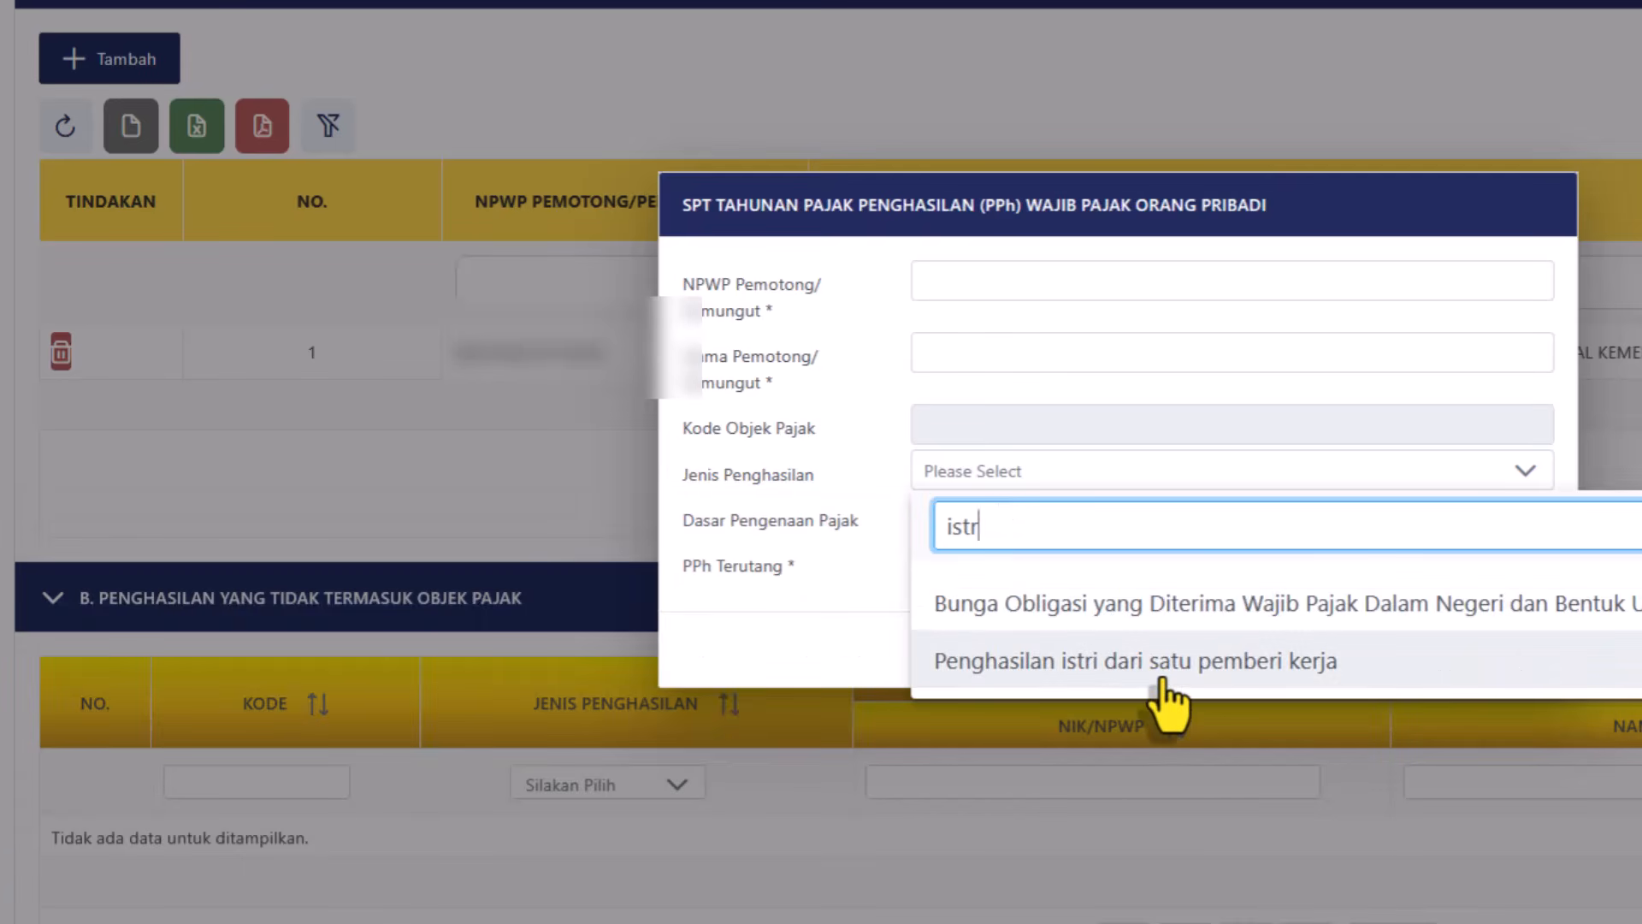
pyautogui.click(1163, 663)
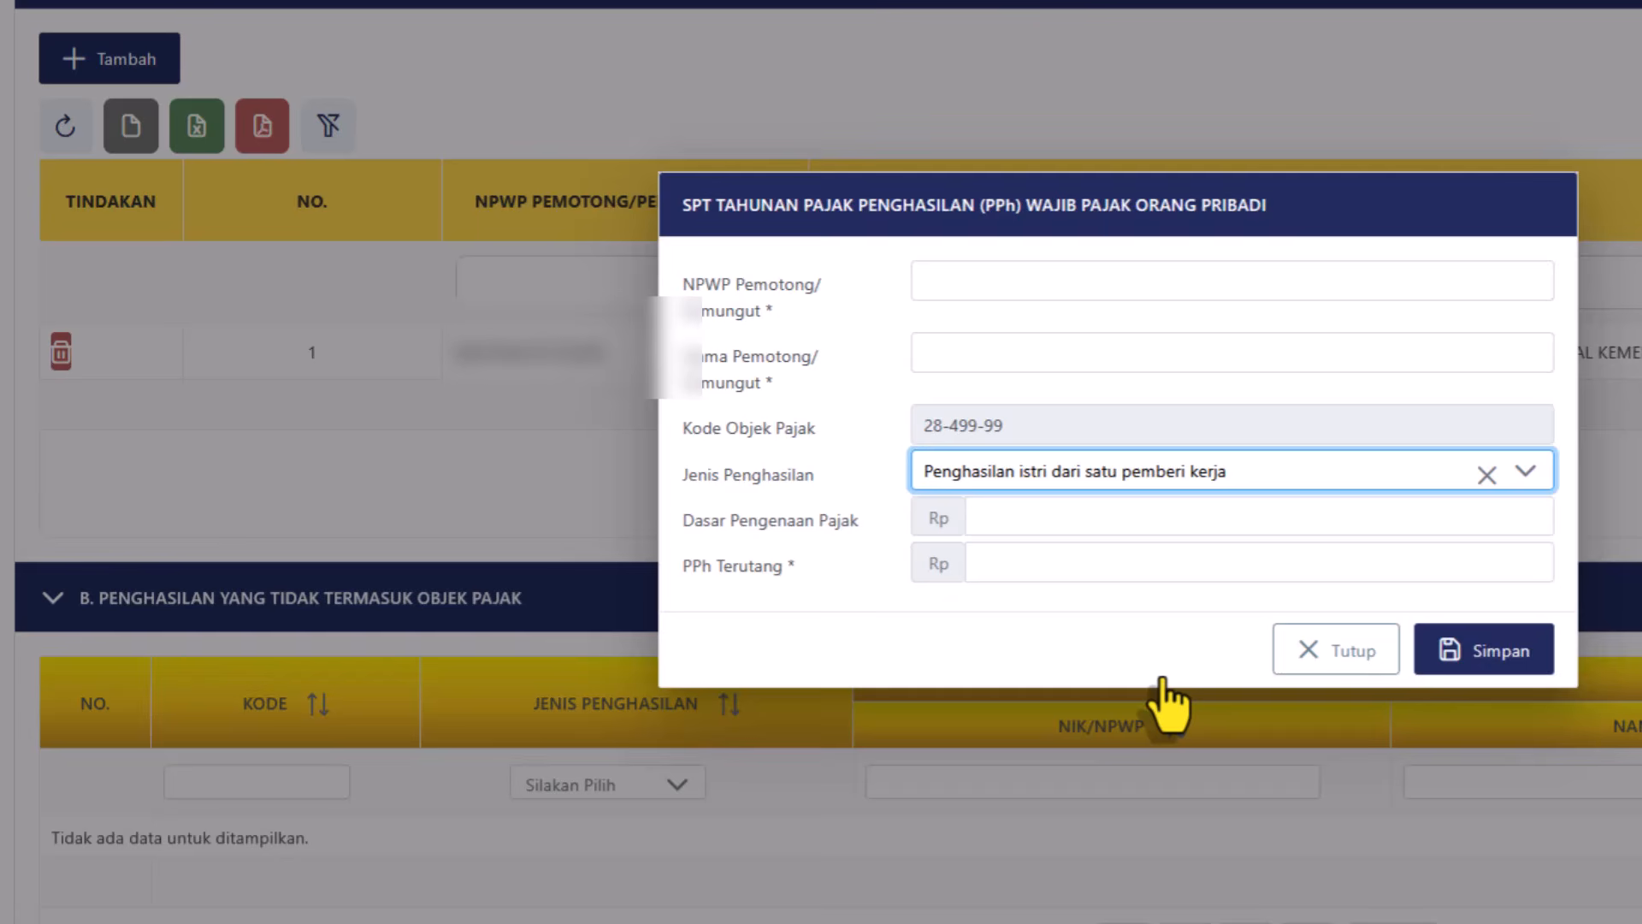
pyautogui.click(1031, 526)
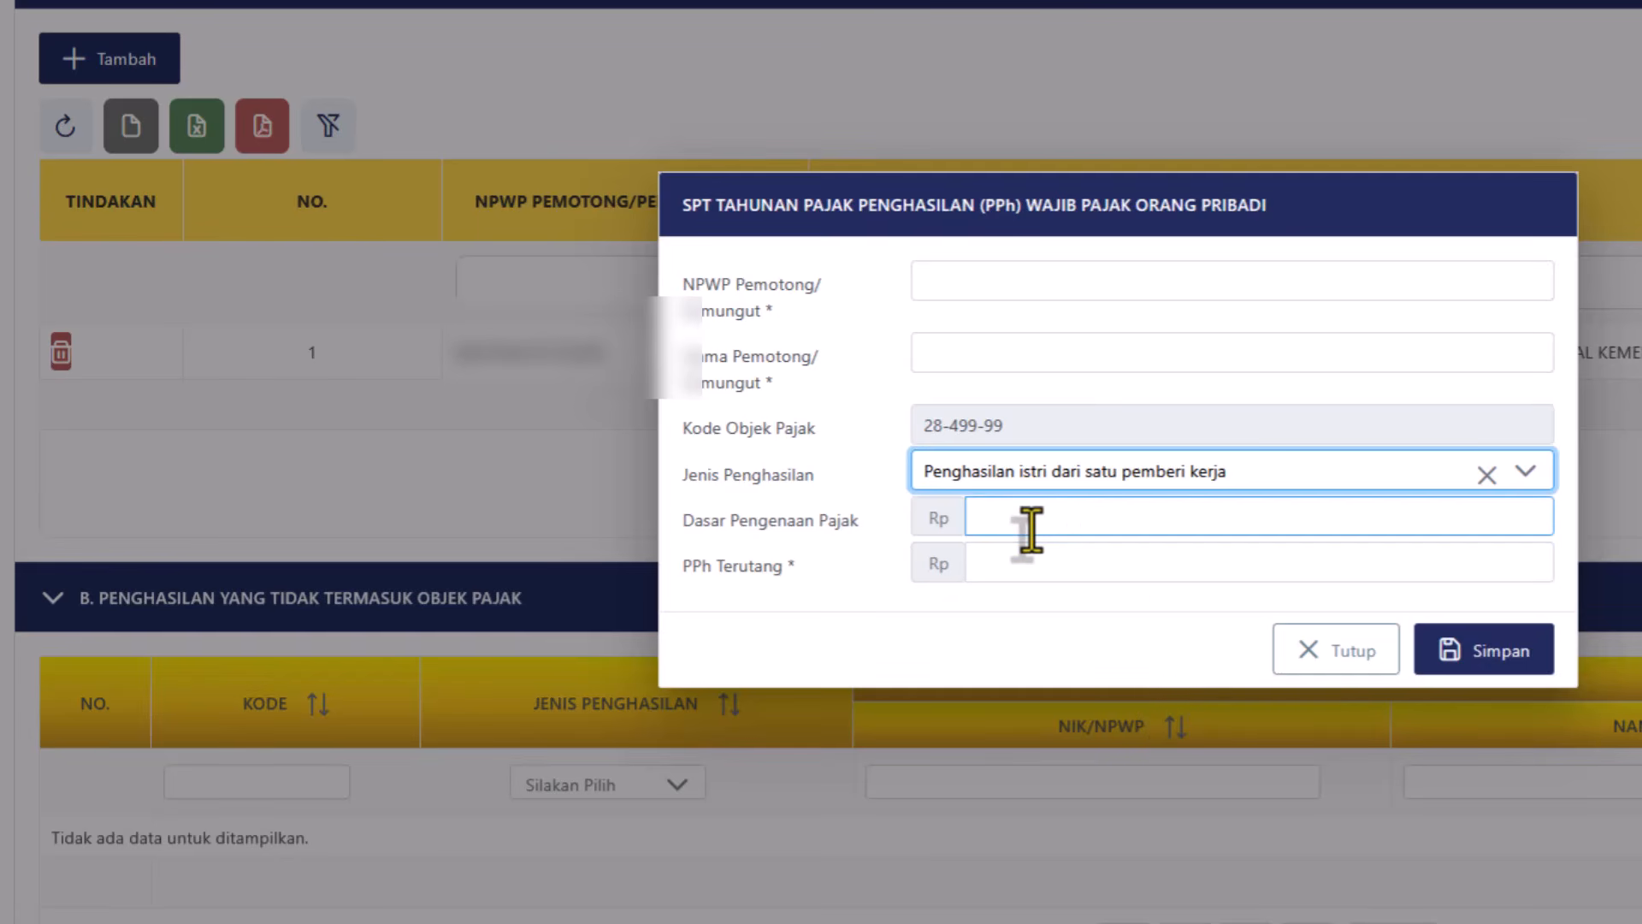
pyautogui.click(1163, 576)
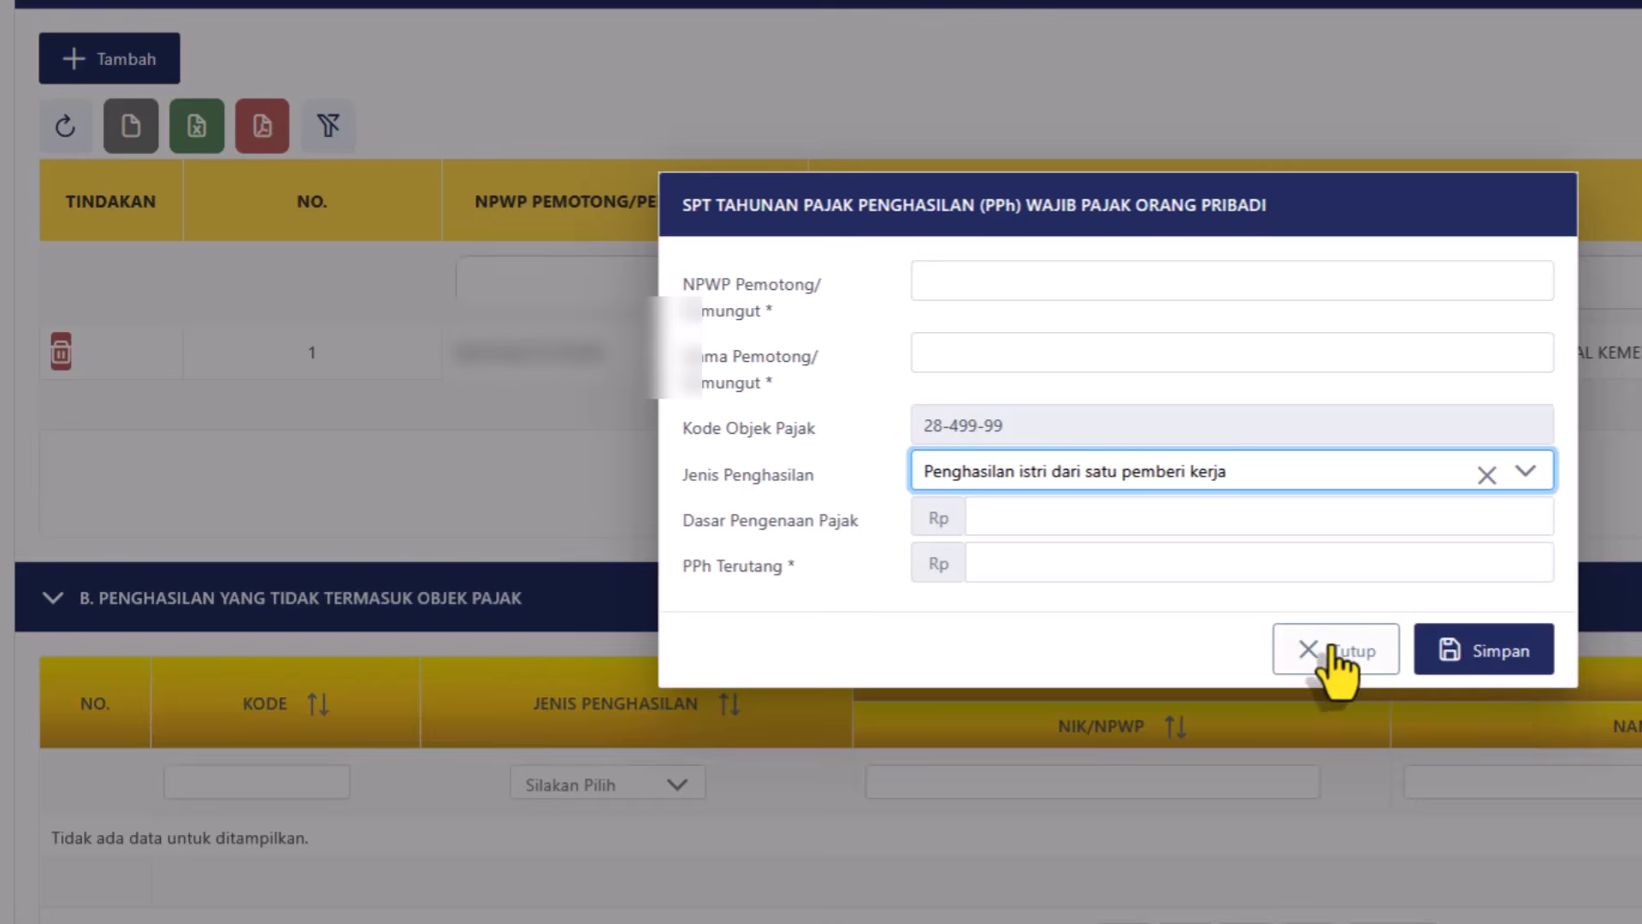
pyautogui.click(1347, 675)
# Save the return draft again with Simpan Konsep at the bottom of the form.
pyautogui.scroll(5, 821, 461)
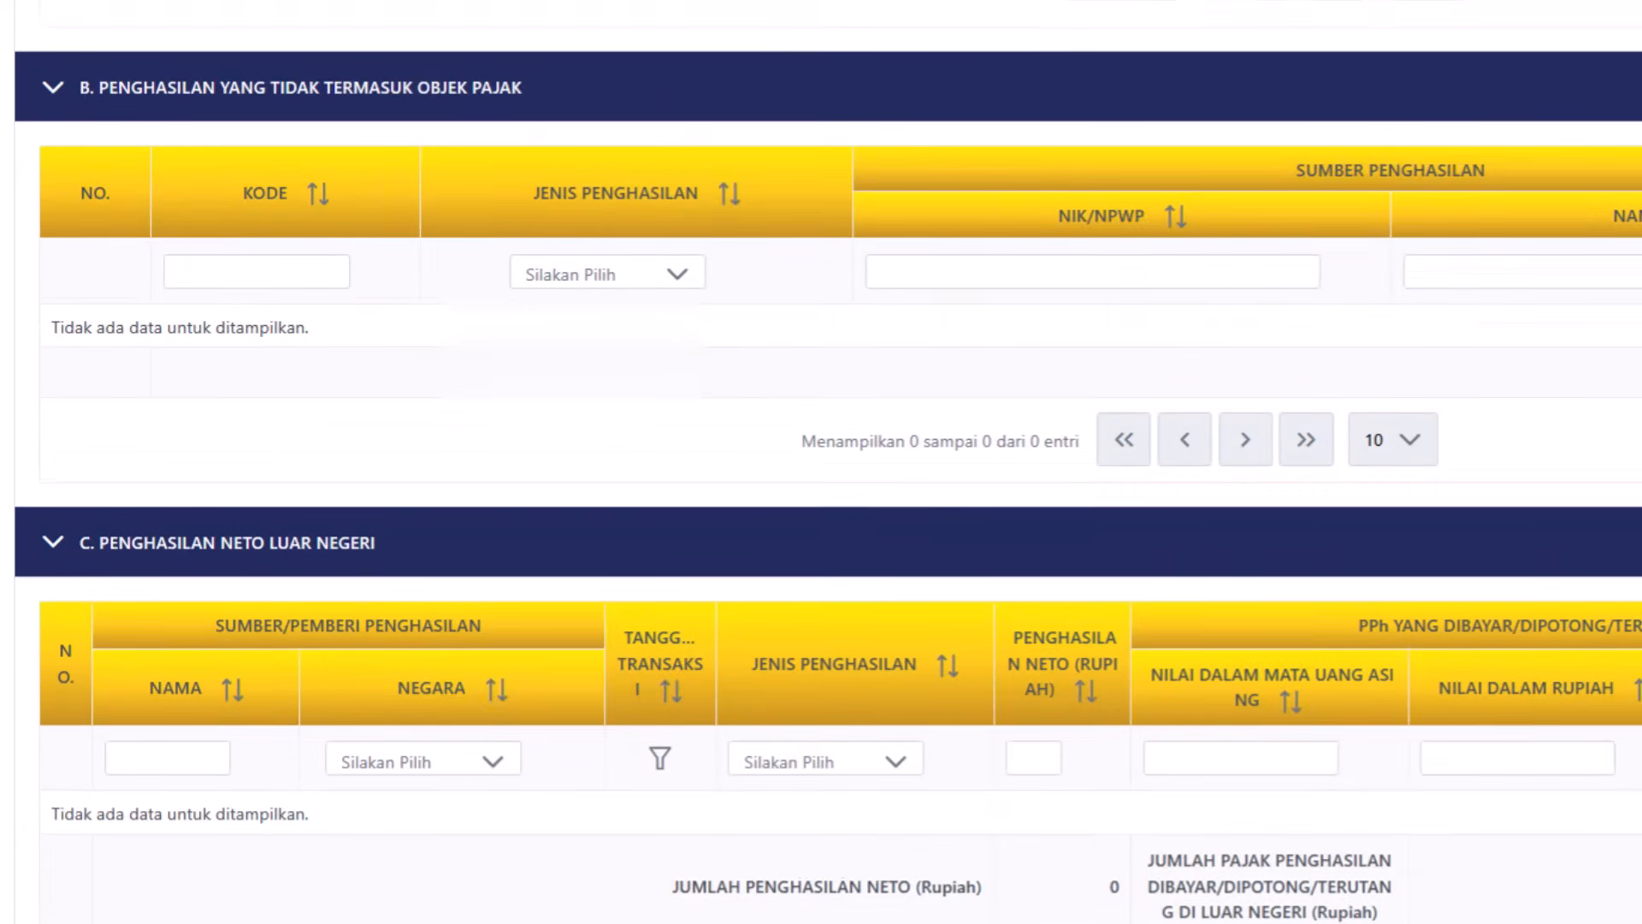
pyautogui.scroll(-3, 821, 462)
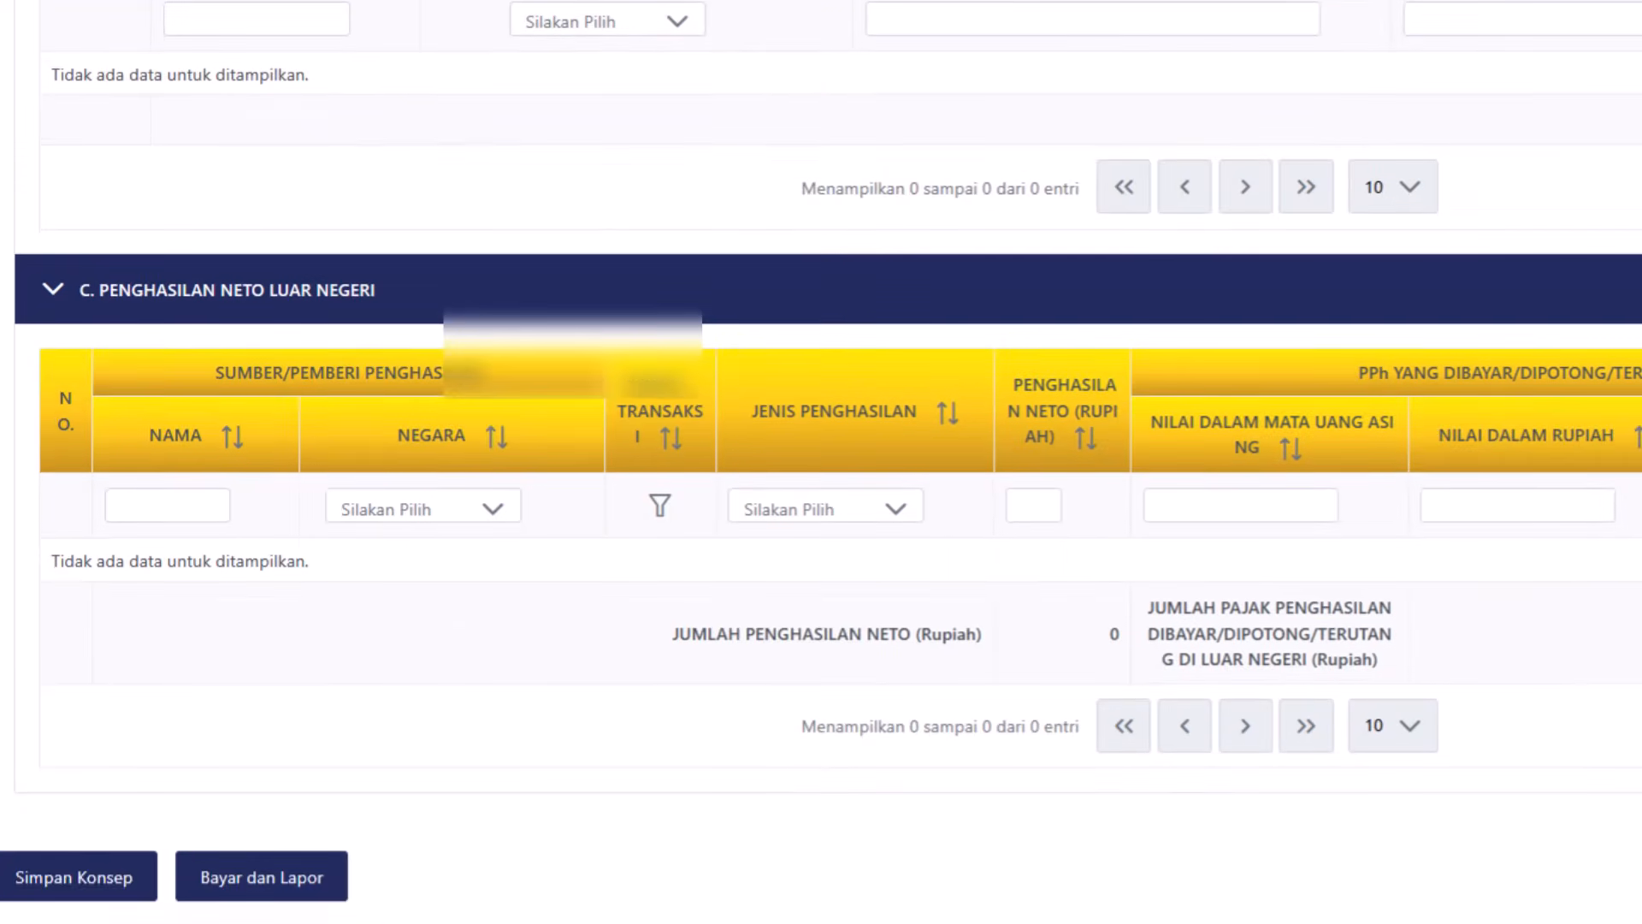
pyautogui.click(89, 885)
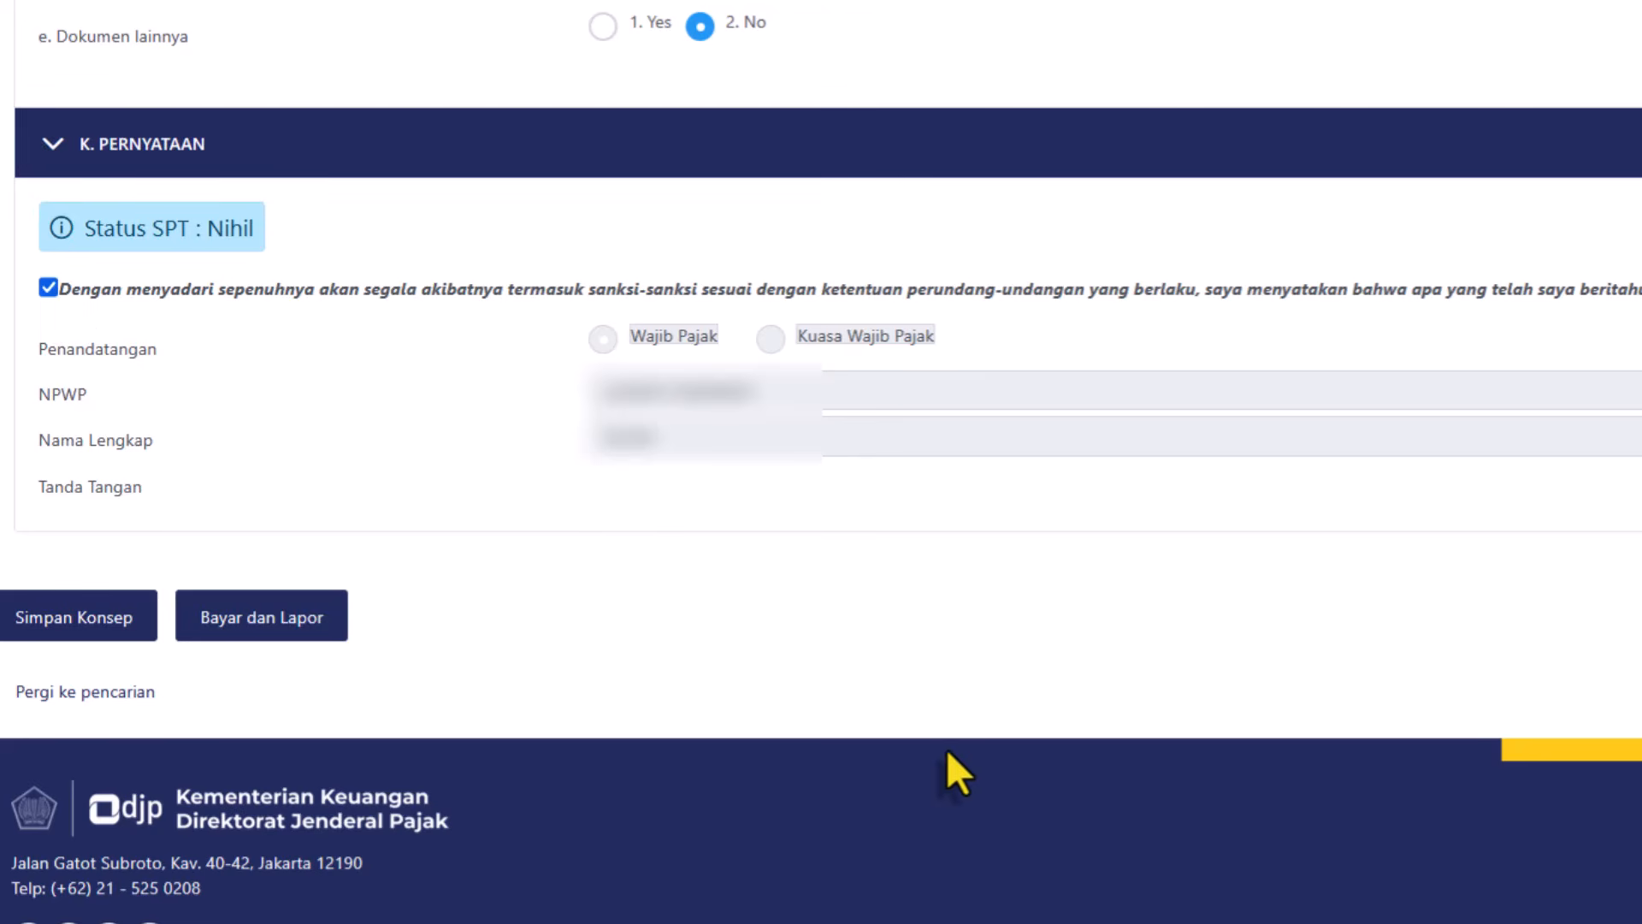
# Save the completed return, with the statement agreed and SPT status Nihil, as a draft.
pyautogui.click(65, 614)
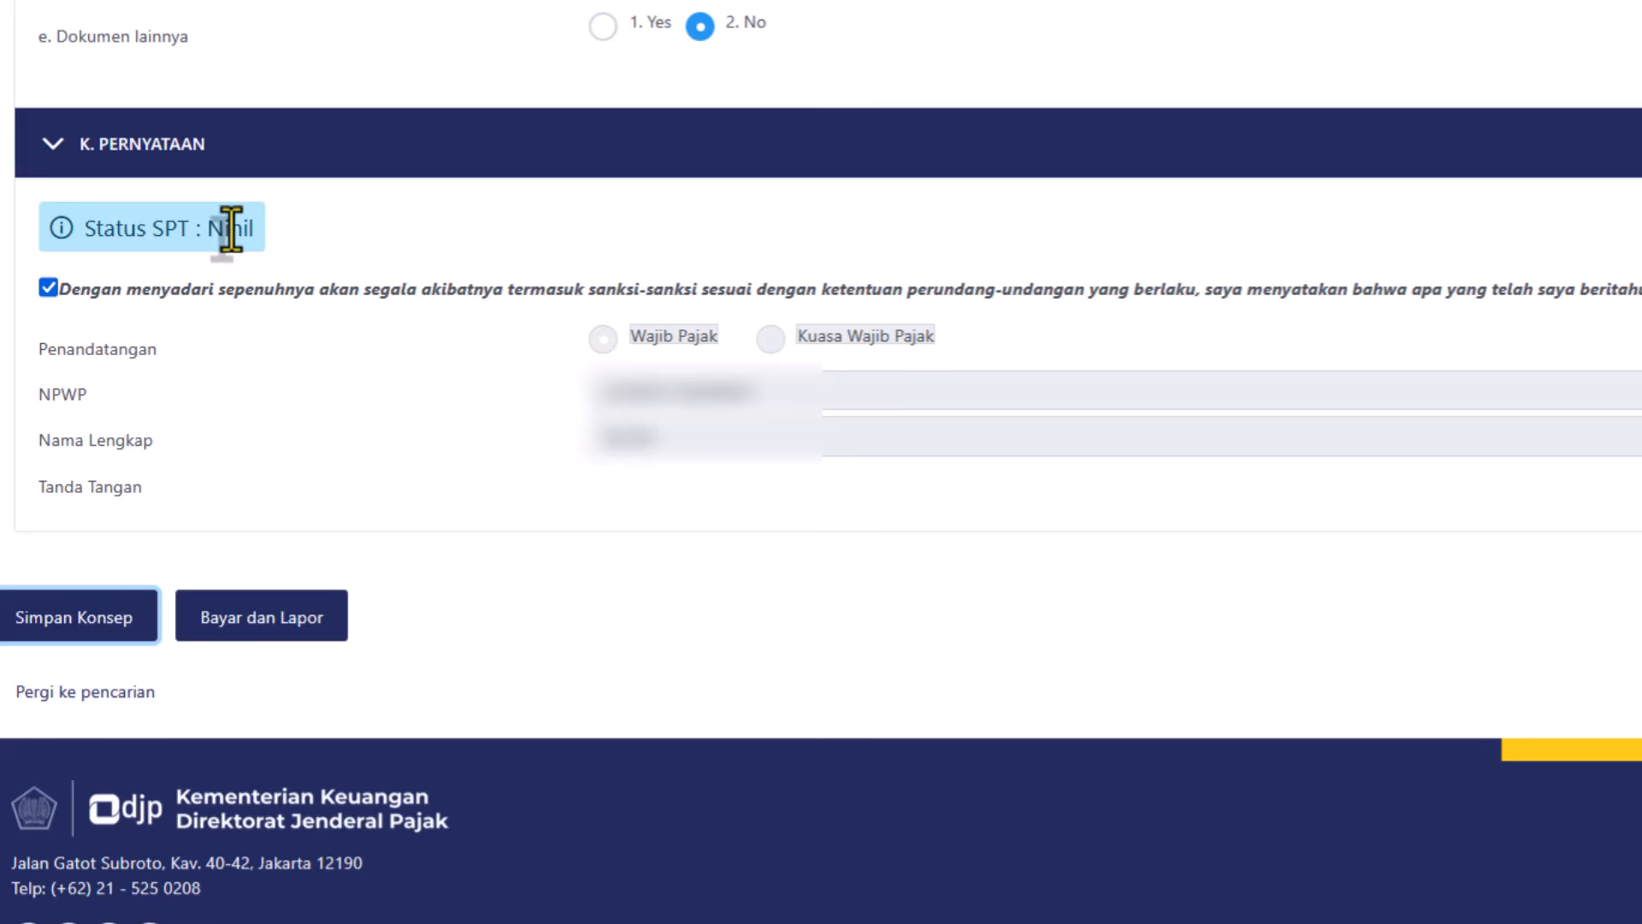
# Submit the return via Bayar dan Lapor, clearing the notices to reach Tanda Tangan Dokumen.
pyautogui.click(326, 611)
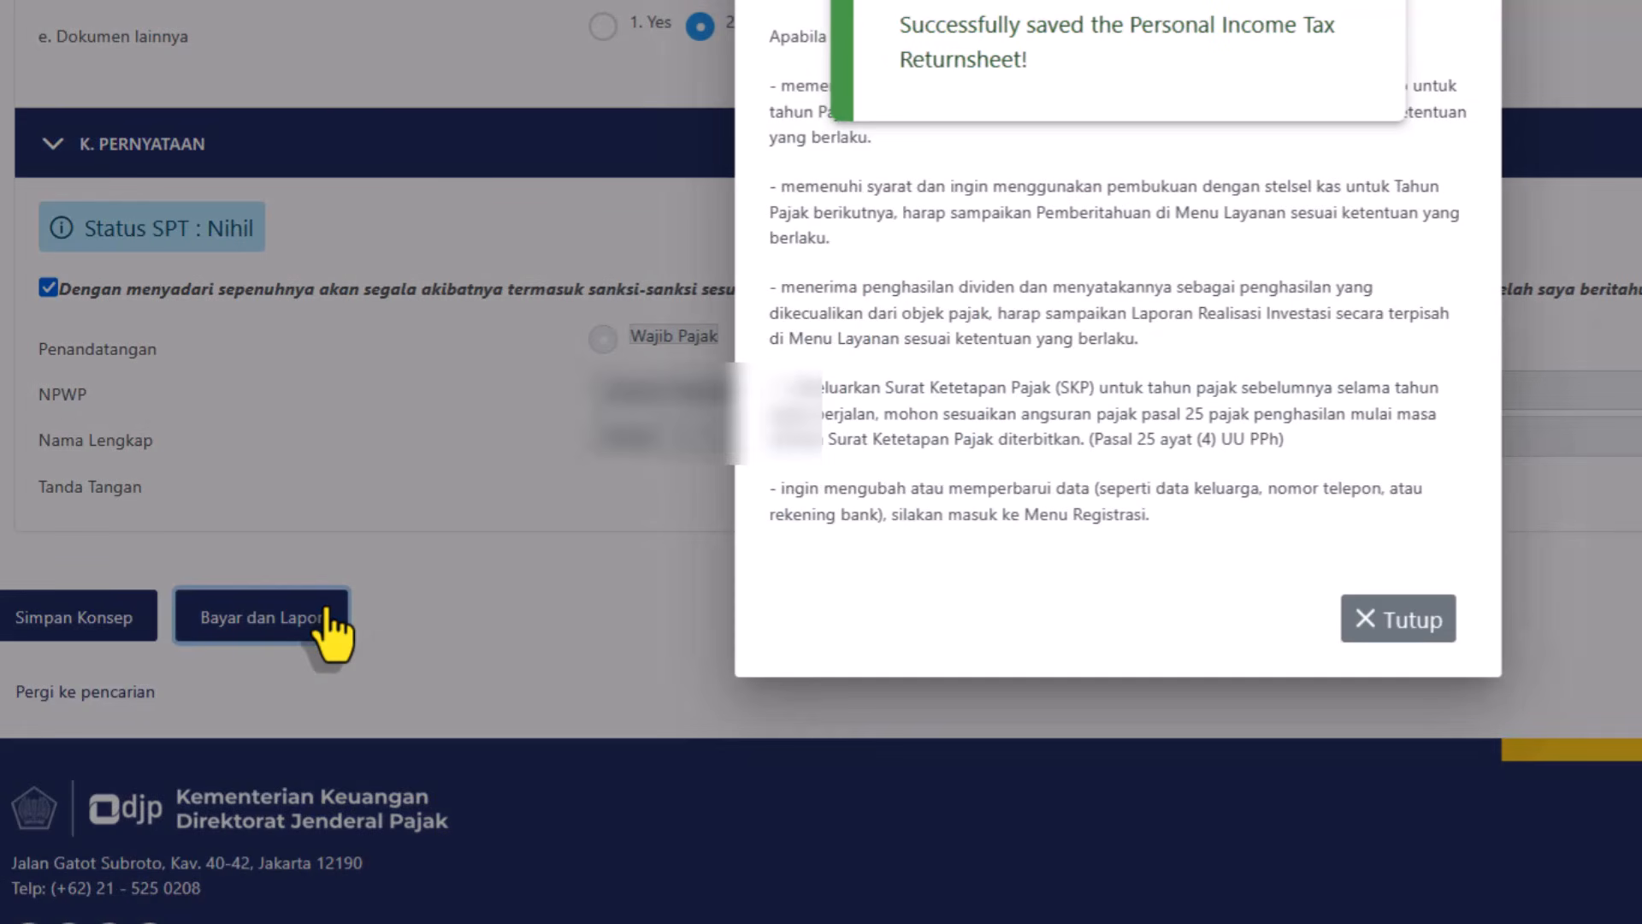
pyautogui.click(1352, 5)
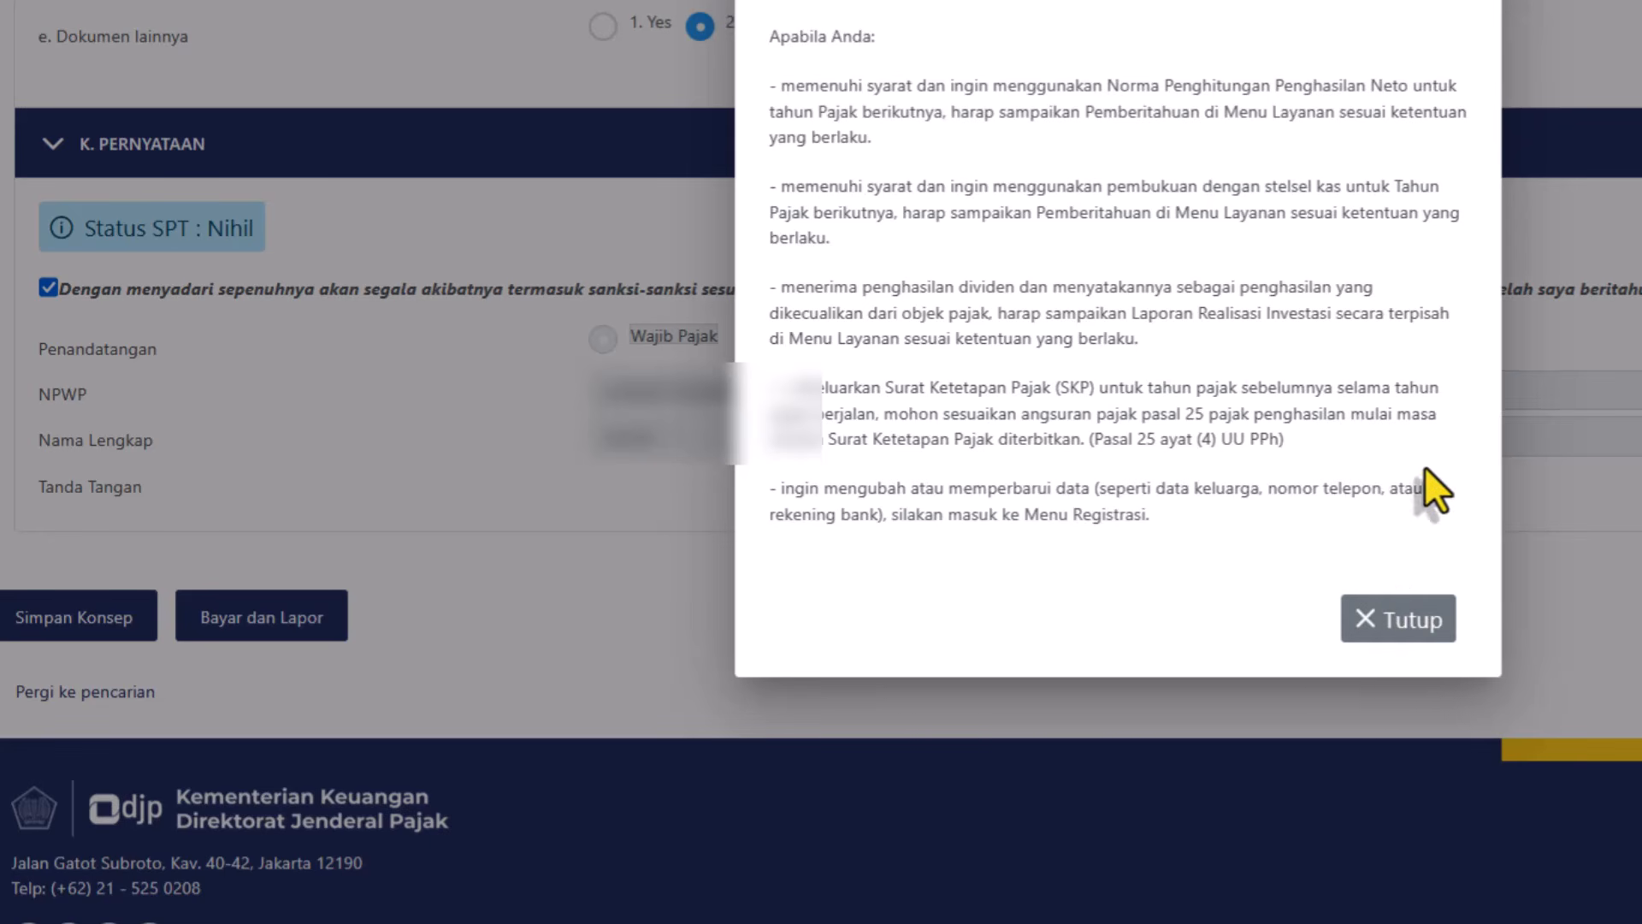
pyautogui.click(1395, 628)
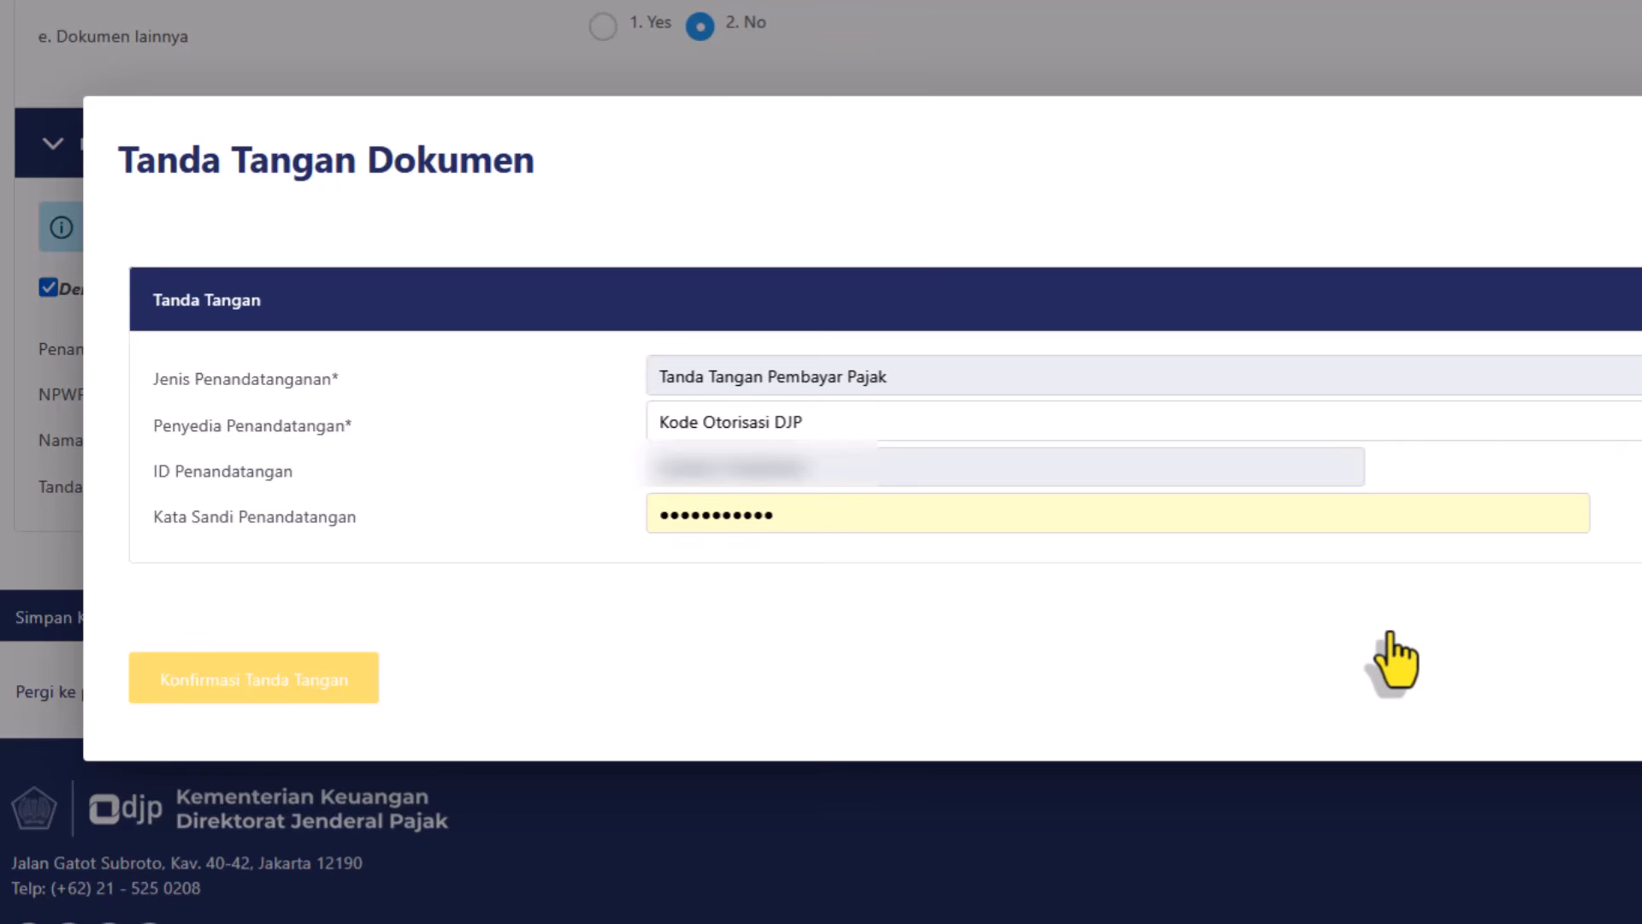
# Sign with Kode Otorisasi DJP using the signing password and confirm the submission.
pyautogui.click(891, 427)
pyautogui.click(845, 518)
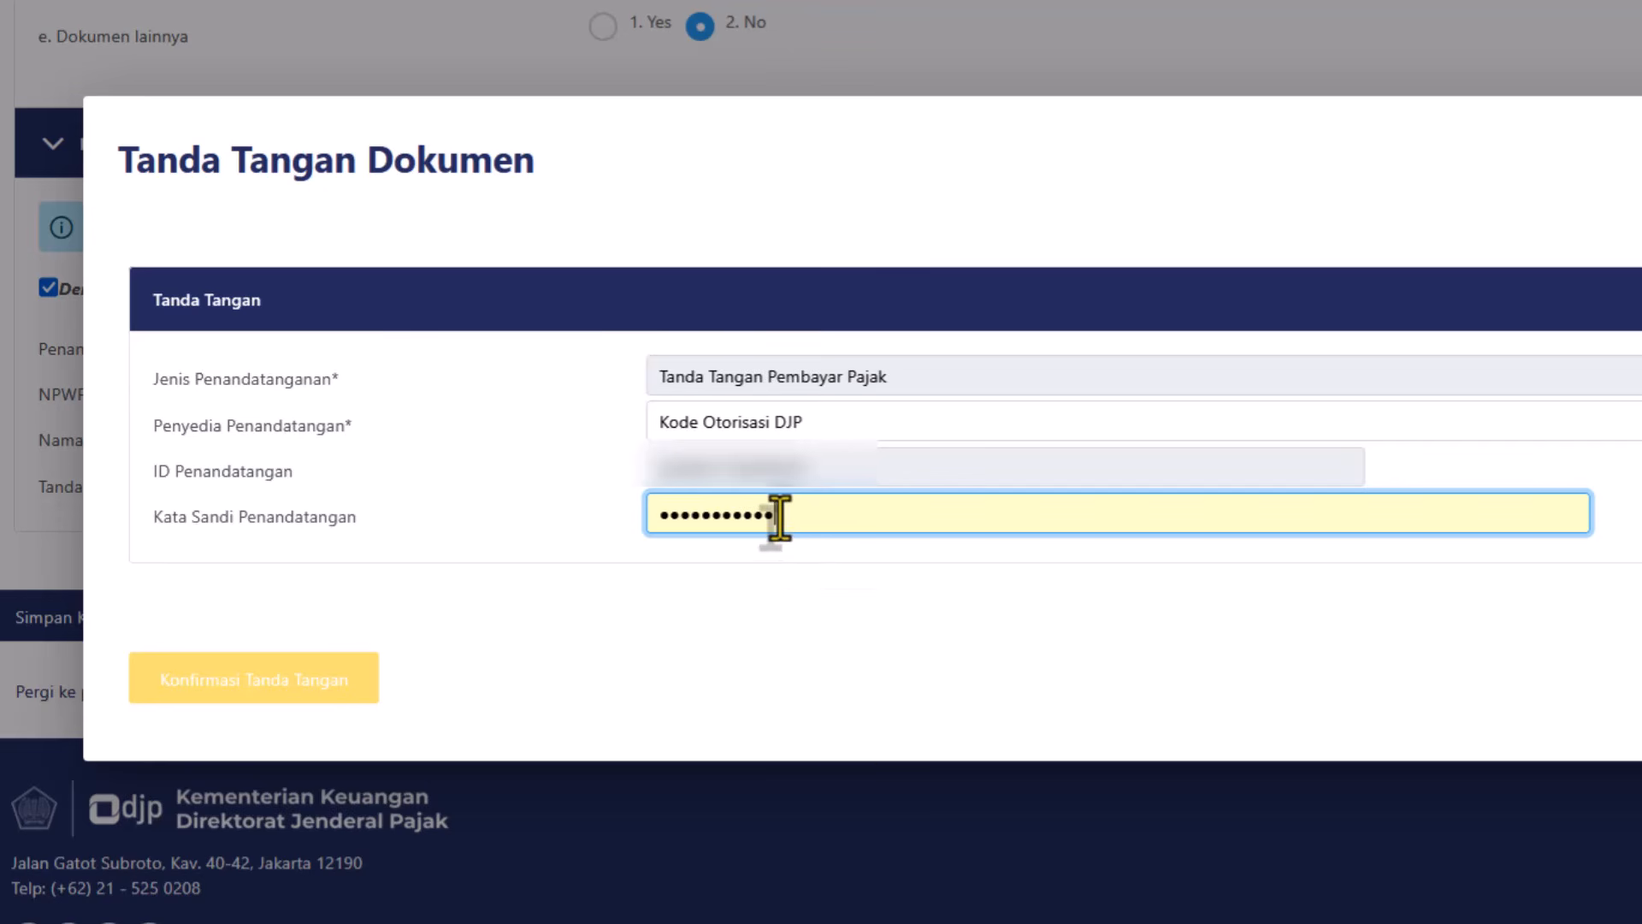
pyautogui.click(258, 681)
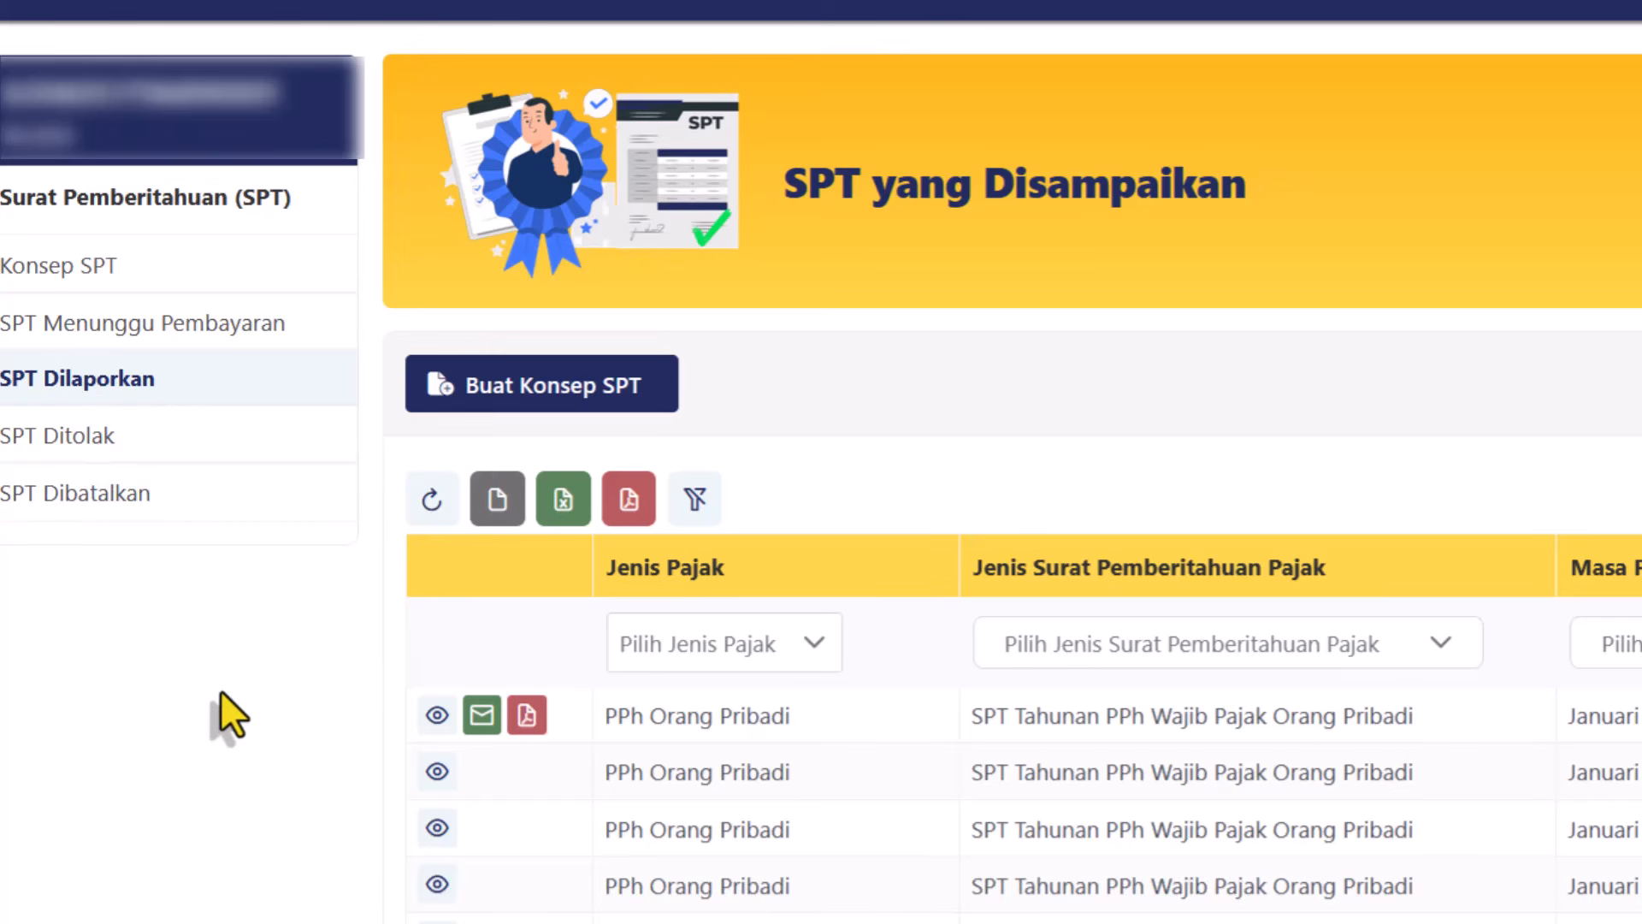
# Download the reported return as a PDF and send its Tanda Terima receipt by e-mail.
pyautogui.click(527, 714)
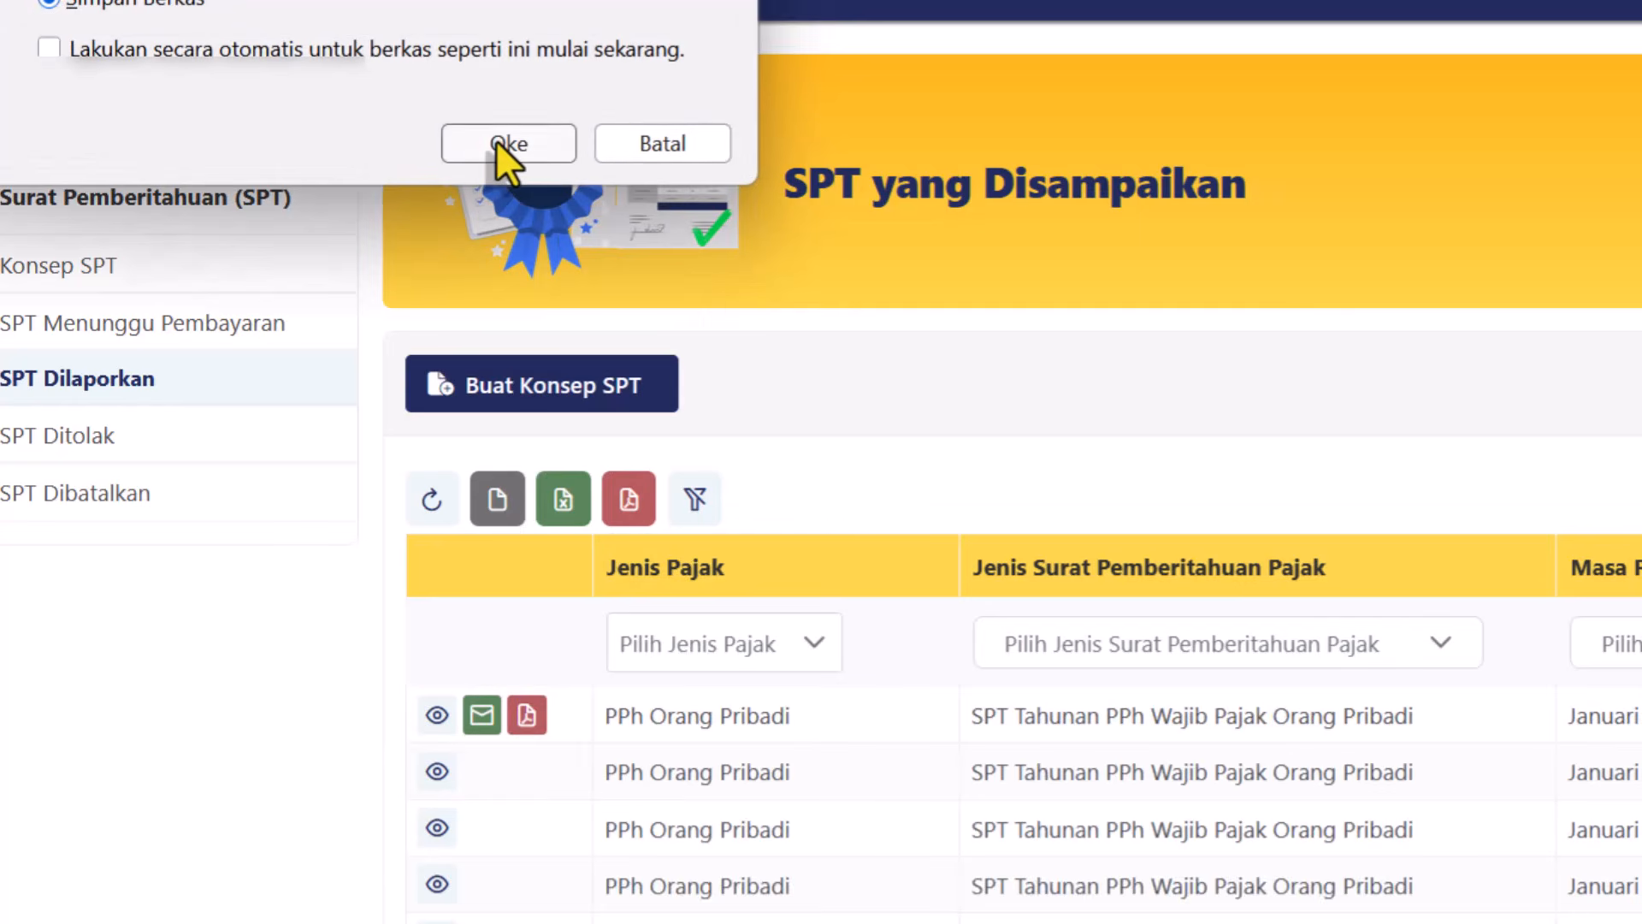
pyautogui.click(500, 146)
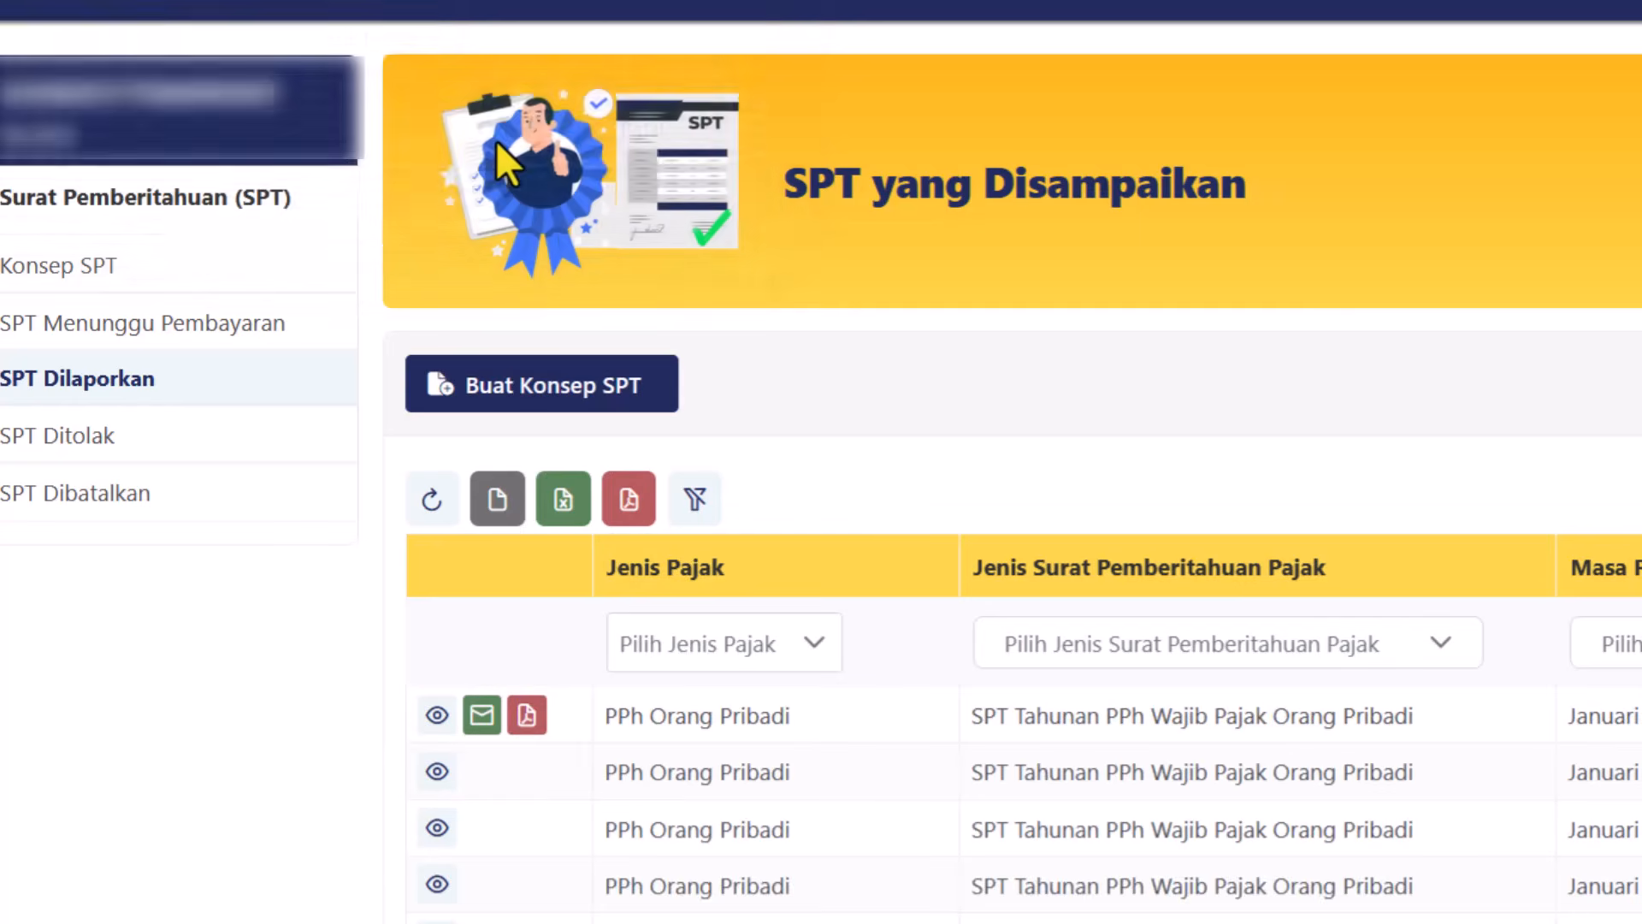
pyautogui.click(481, 719)
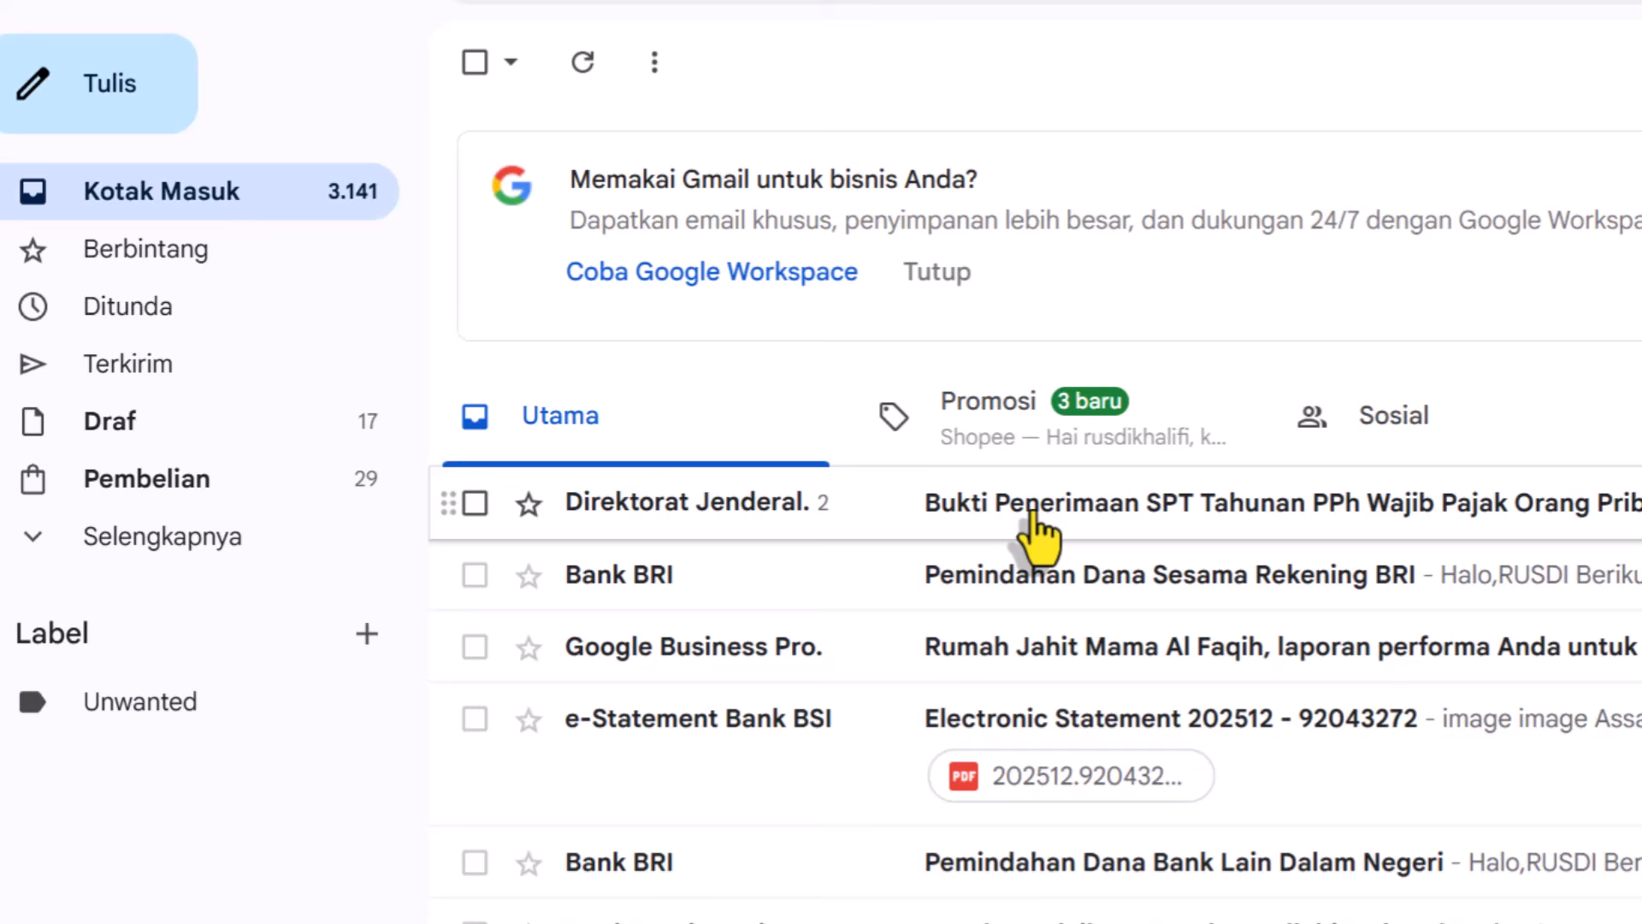
# Open the Direktorat Jenderal Pajak e-mail 'Bukti Penerimaan SPT Tahunan PPh Wajib Pajak Orang Pribadi'.
pyautogui.click(1038, 537)
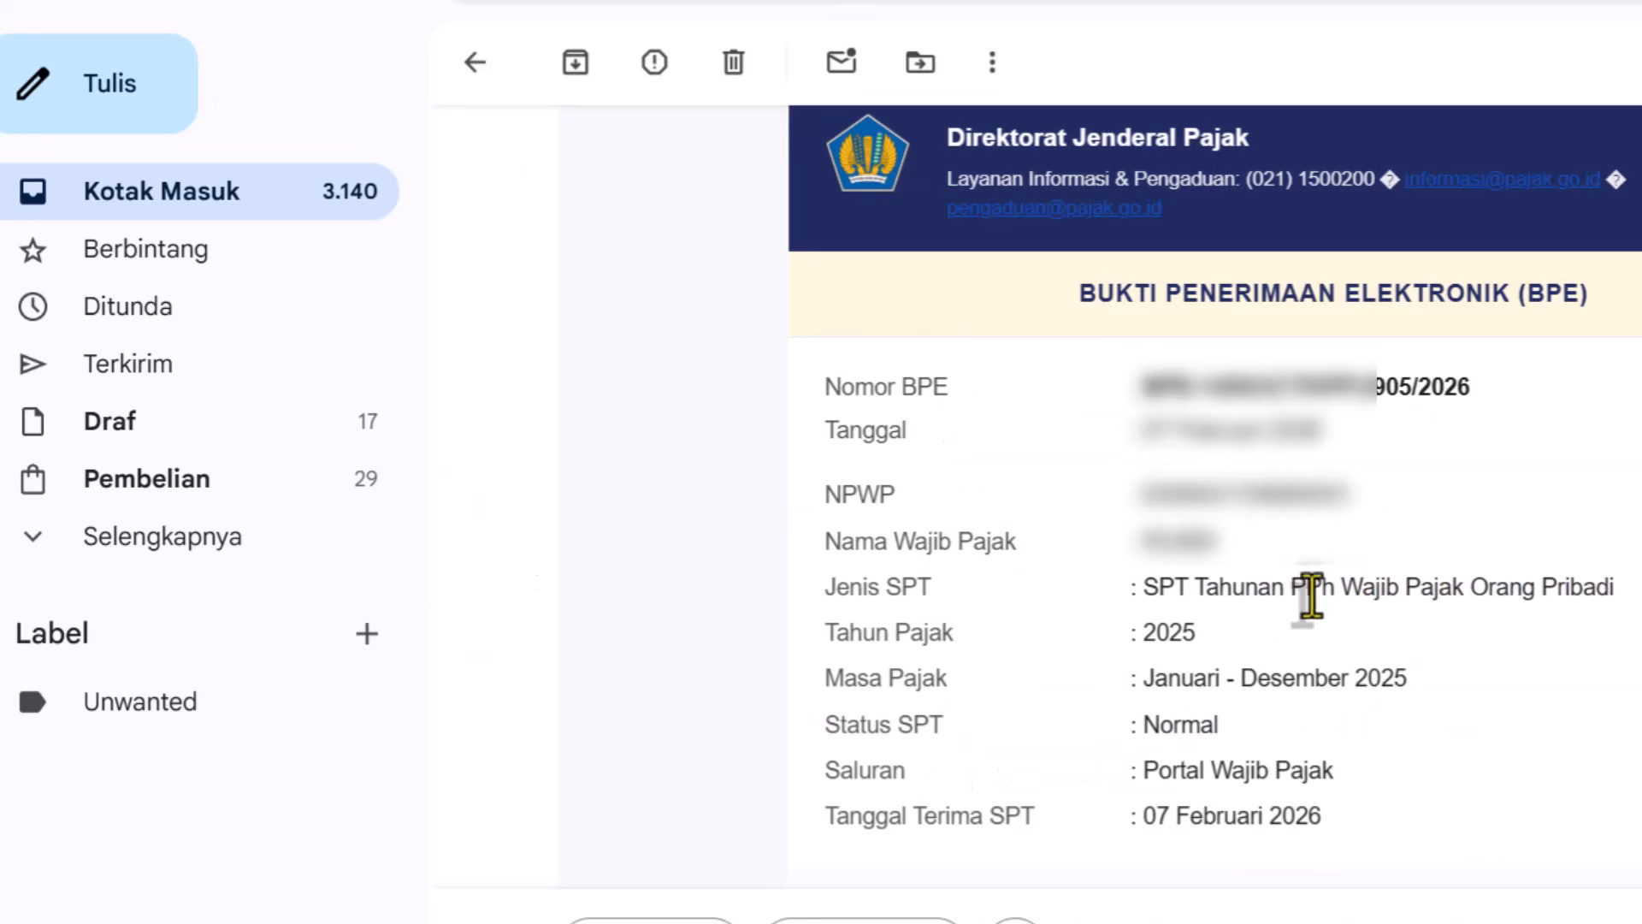